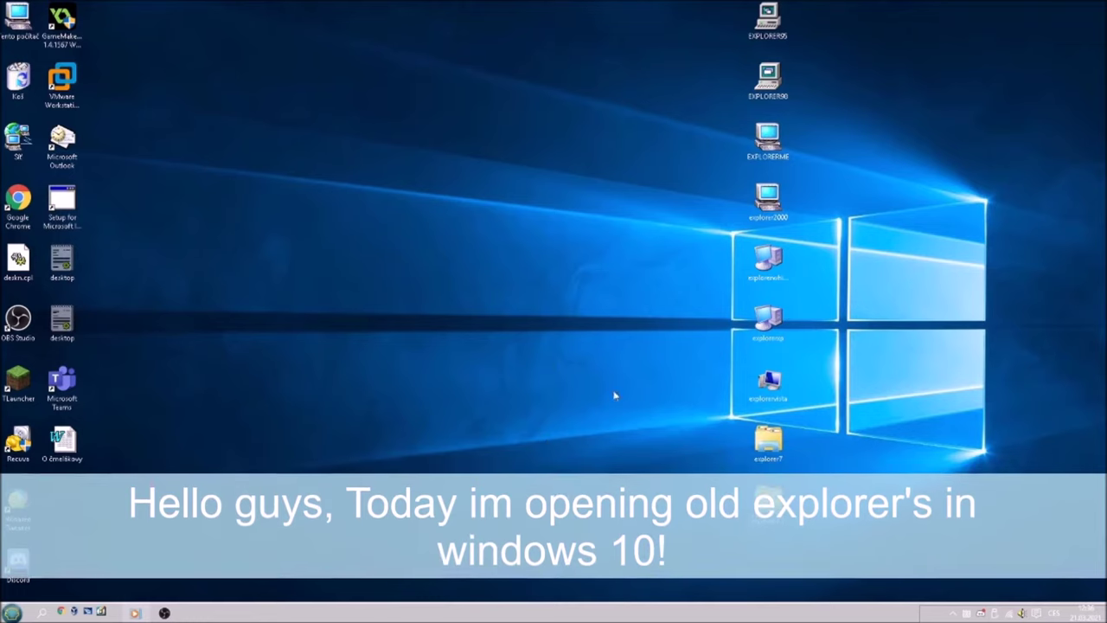
pyautogui.moveTo(680, 31); pyautogui.dragTo(852, 617)
pyautogui.moveTo(902, 3); pyautogui.dragTo(603, 609)
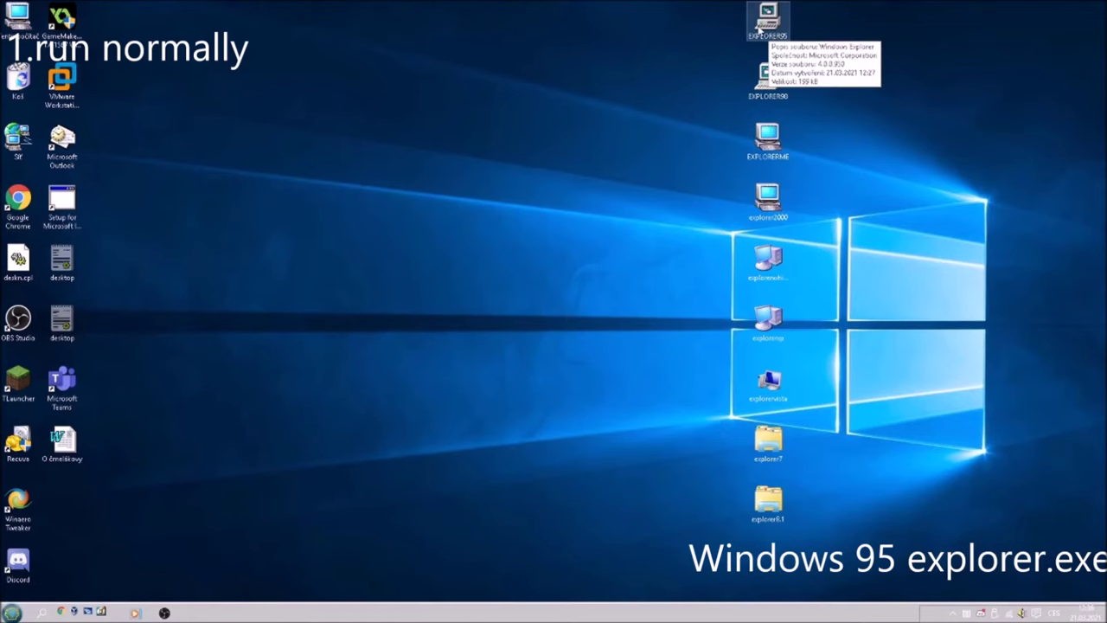
# Step: Run EXPLORER95 from the desktop without any compatibility settings
pyautogui.doubleClick(766, 19)
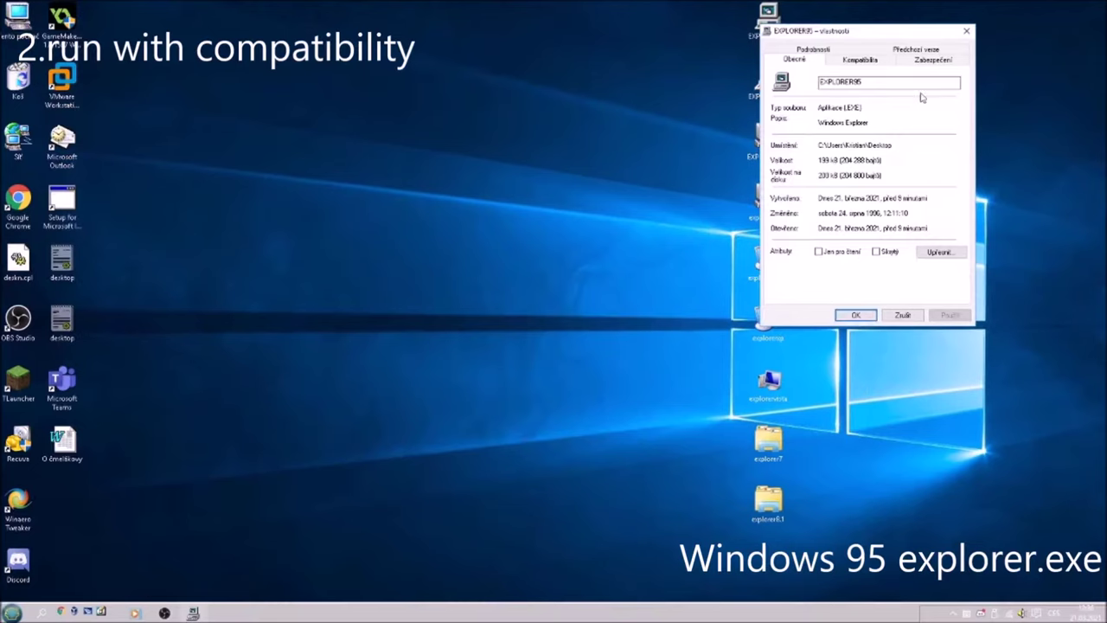
# Step: Set EXPLORER95 to Windows 95 compatibility mode with reduced 8-bit (256) colour, then rerun it and dismiss its error dialog
pyautogui.click(880, 59)
pyautogui.click(862, 142)
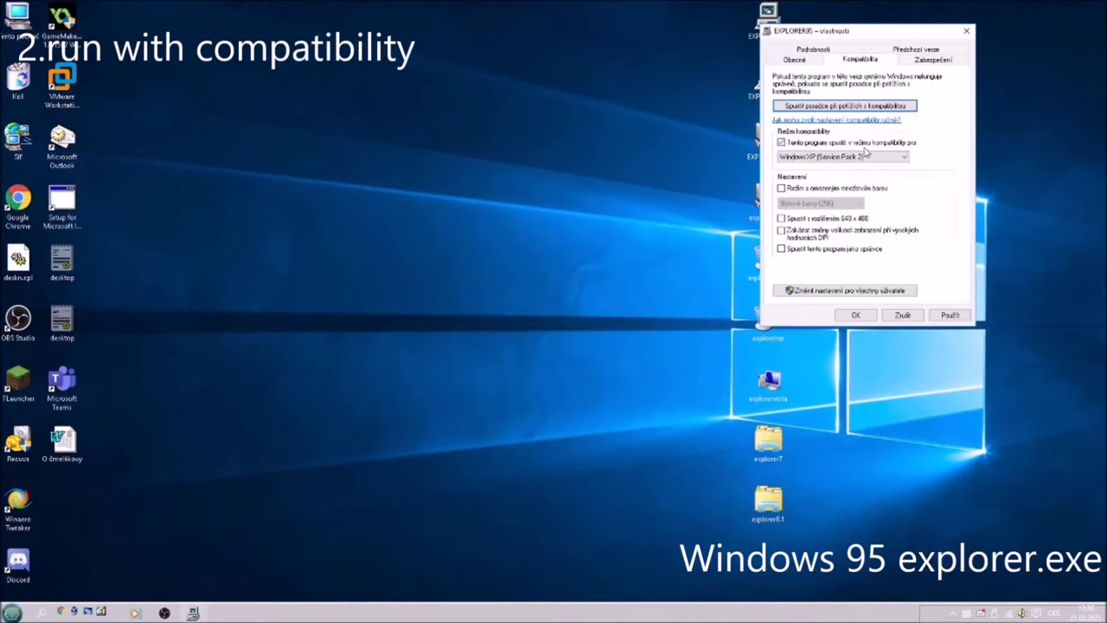
pyautogui.click(852, 156)
pyautogui.click(842, 169)
pyautogui.click(840, 189)
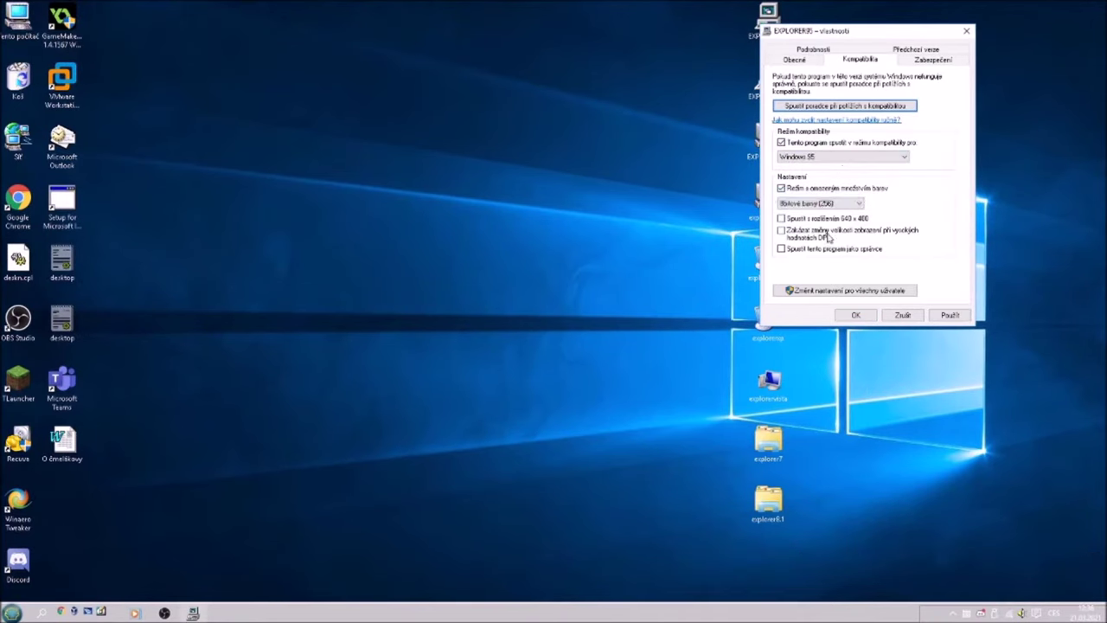
pyautogui.click(855, 315)
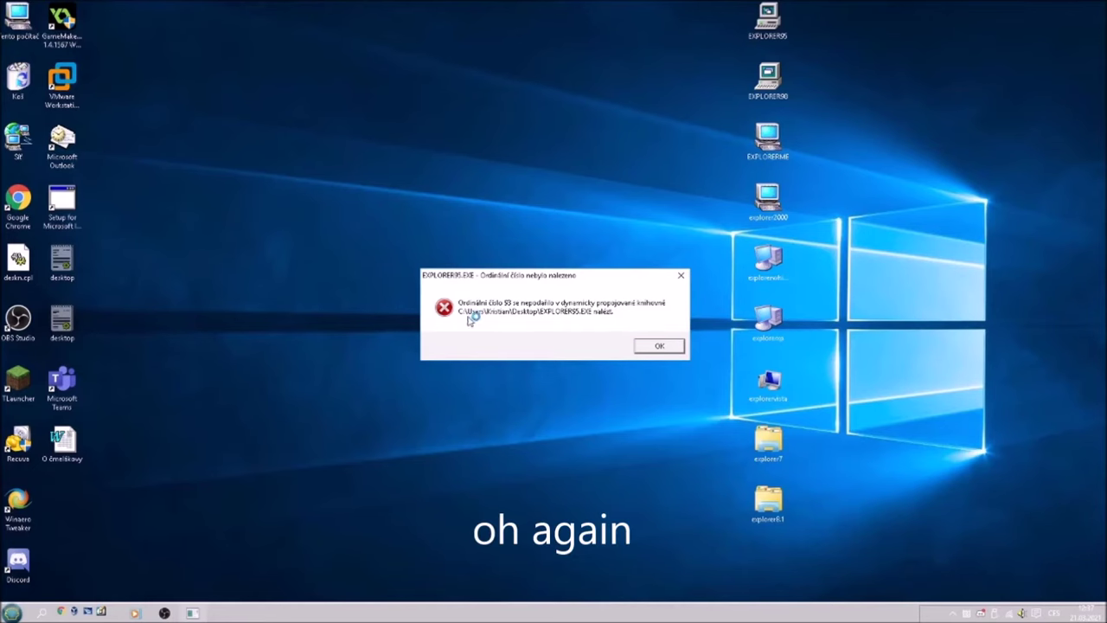
pyautogui.click(646, 346)
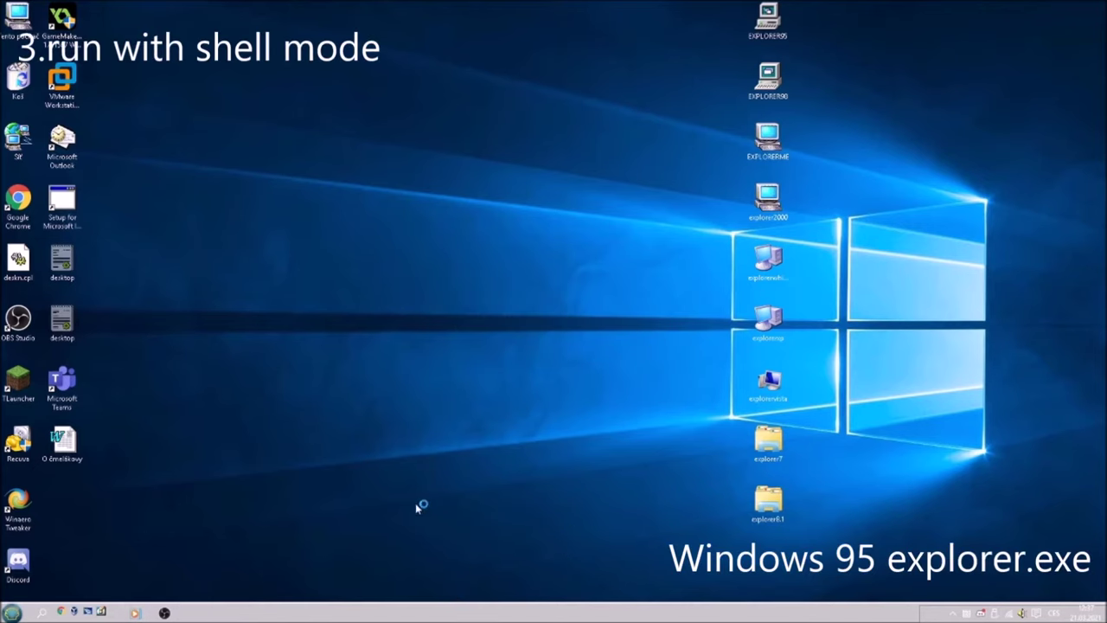
# Step: Open Task Manager's detailed process list and end the explorer.exe process
pyautogui.hotkey('ctrl', 'shift', 'Escape')
pyautogui.click(343, 115)
pyautogui.scroll(-3, 220, 186)
pyautogui.click(185, 259)
pyautogui.click(475, 417)
pyautogui.click(574, 324)
# Step: Run EXPLORER95.EXE from the desktop folder as a new task and dismiss its error dialog
pyautogui.click(138, 100)
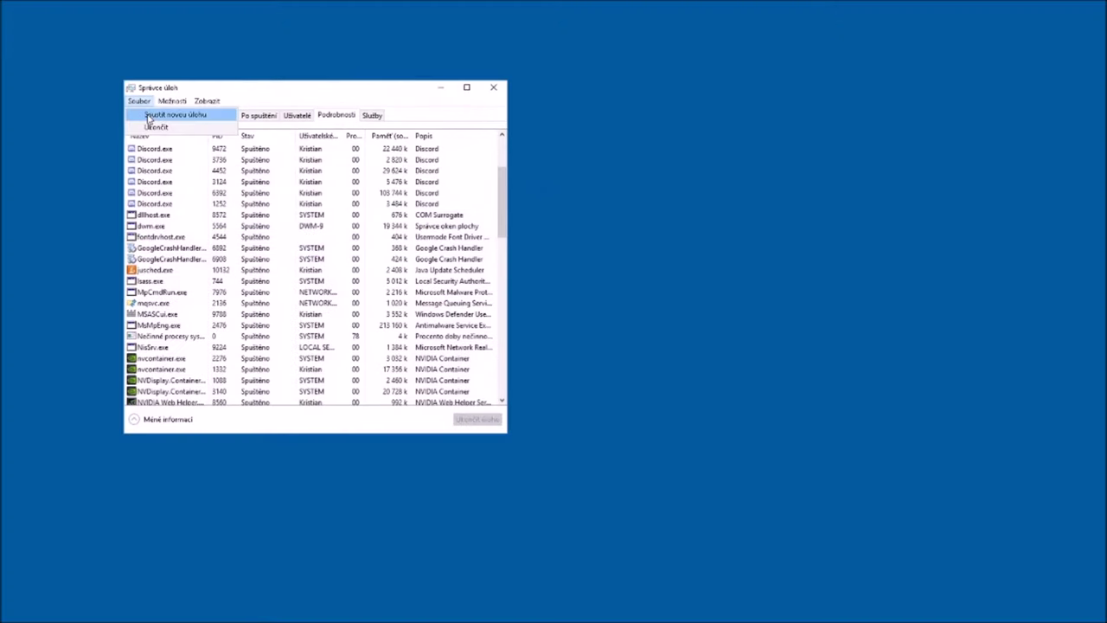
pyautogui.click(146, 115)
pyautogui.click(304, 217)
pyautogui.click(169, 203)
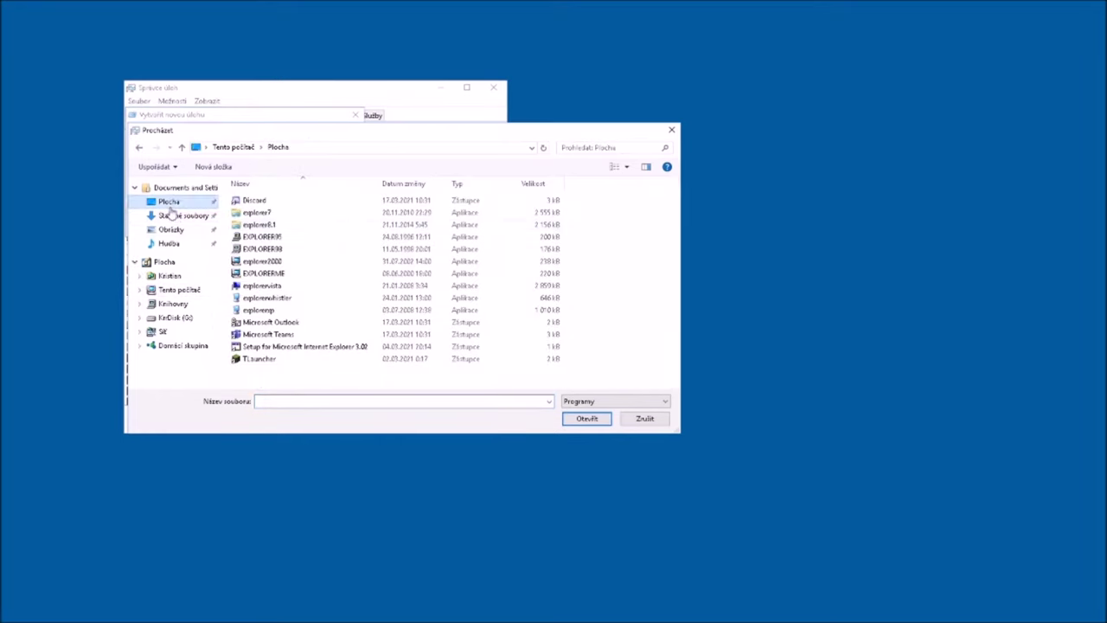
pyautogui.doubleClick(262, 237)
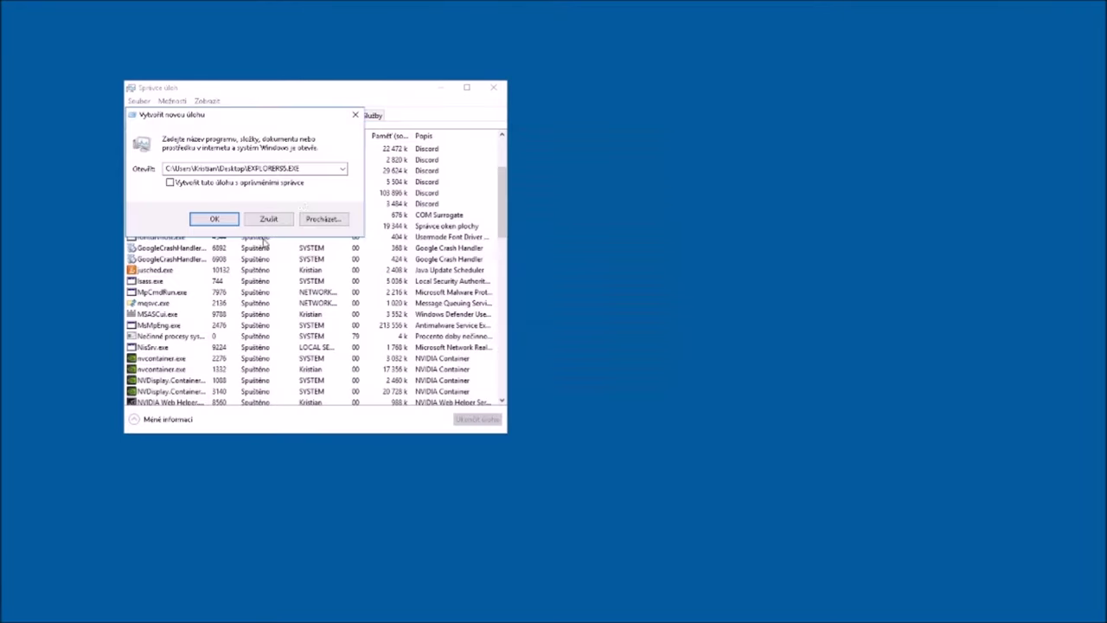
pyautogui.click(215, 219)
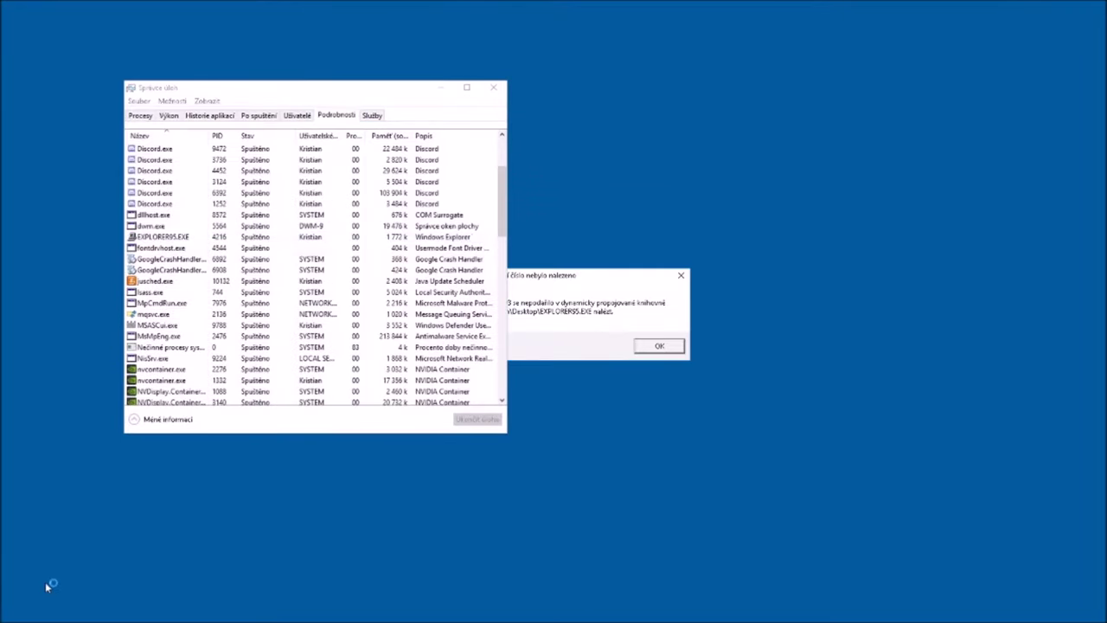
pyautogui.moveTo(593, 275); pyautogui.dragTo(785, 281)
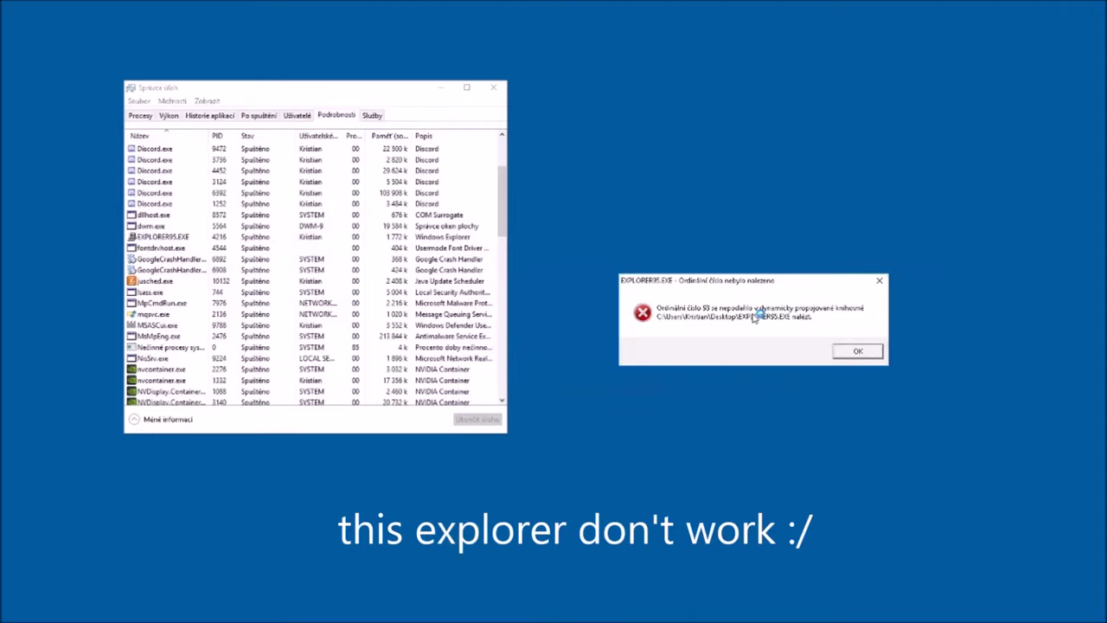
pyautogui.click(858, 351)
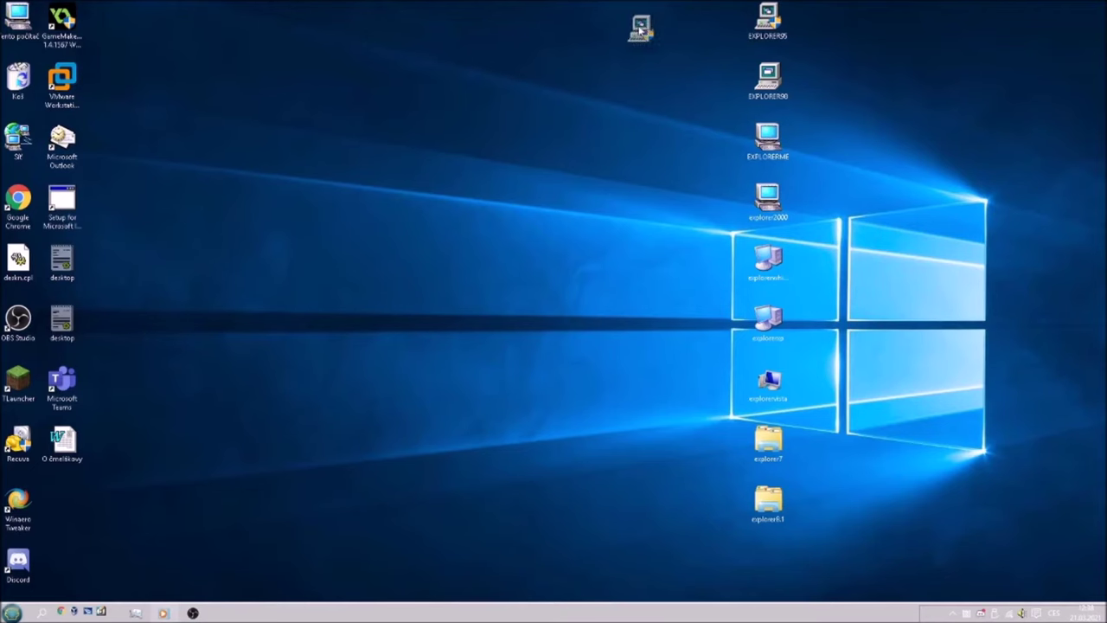
# Step: Move the EXPLORER95 file from the desktop to the Recycle Bin
pyautogui.moveTo(42, 4); pyautogui.dragTo(19, 78)
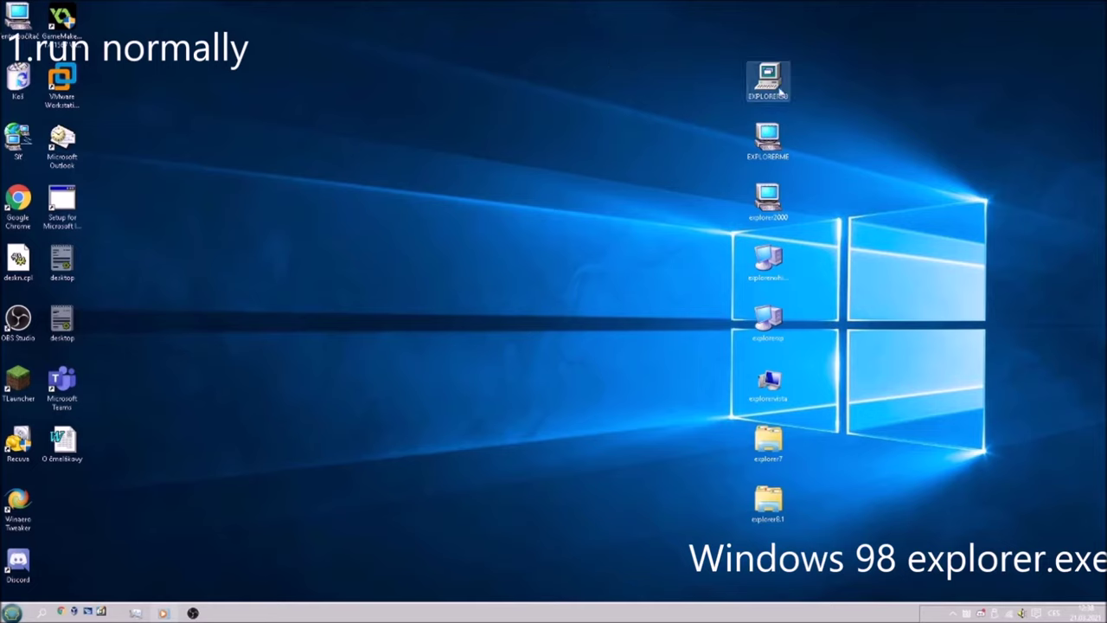
# Step: Run EXPLORER98 from the desktop without any compatibility settings
pyautogui.doubleClick(780, 89)
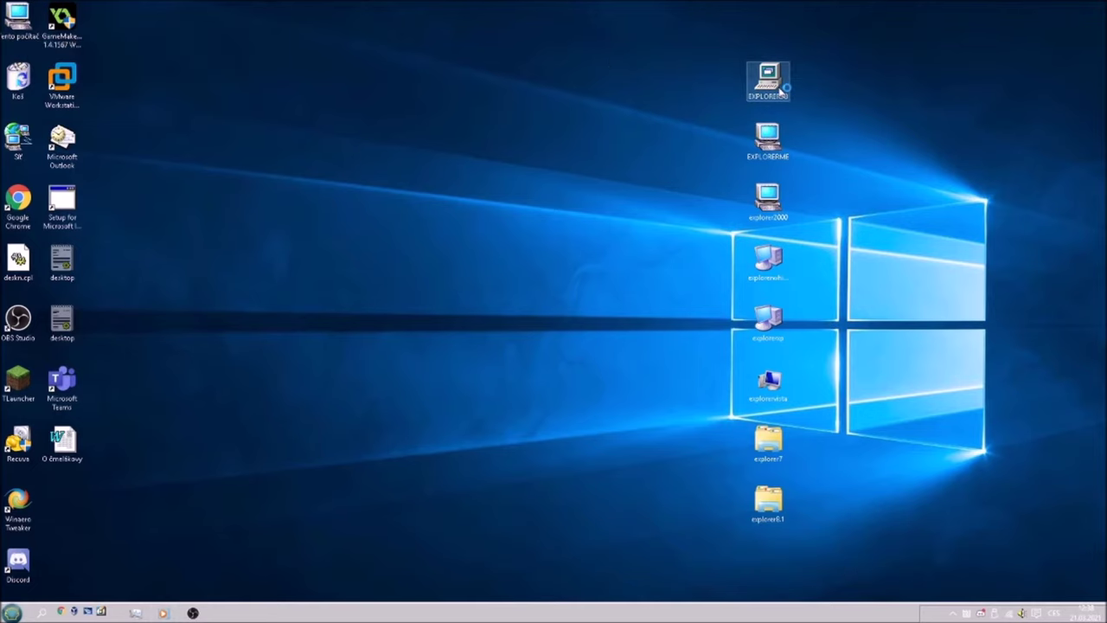
pyautogui.rightClick(790, 94)
pyautogui.click(789, 93)
pyautogui.click(617, 330)
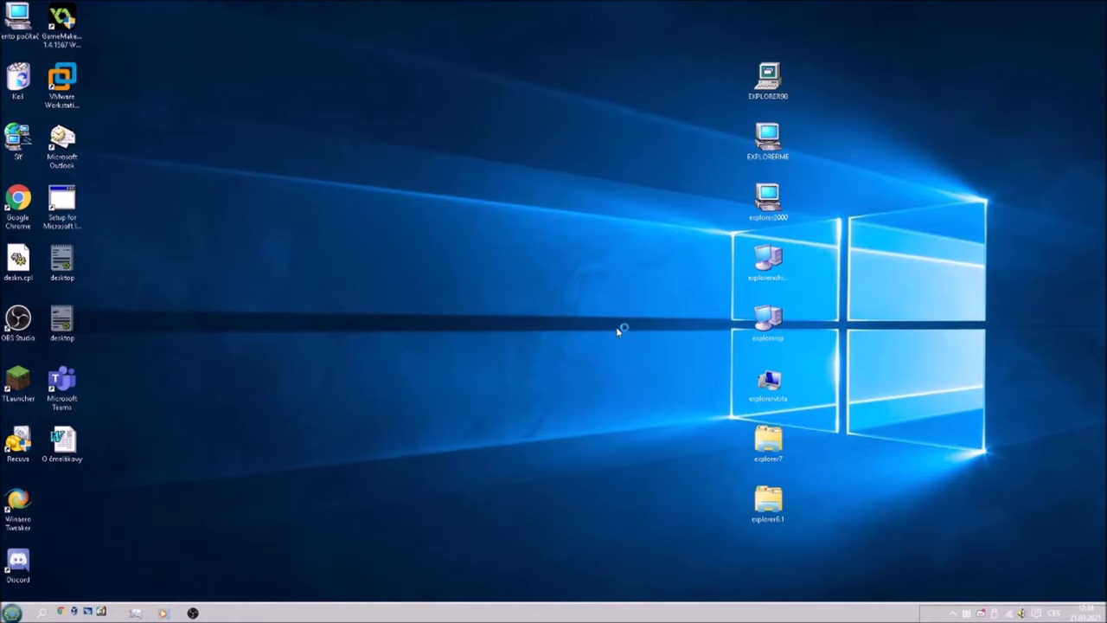
# Step: Enable compatibility mode for EXPLORER98 in its properties, save the settings and run the program again
pyautogui.rightClick(769, 78)
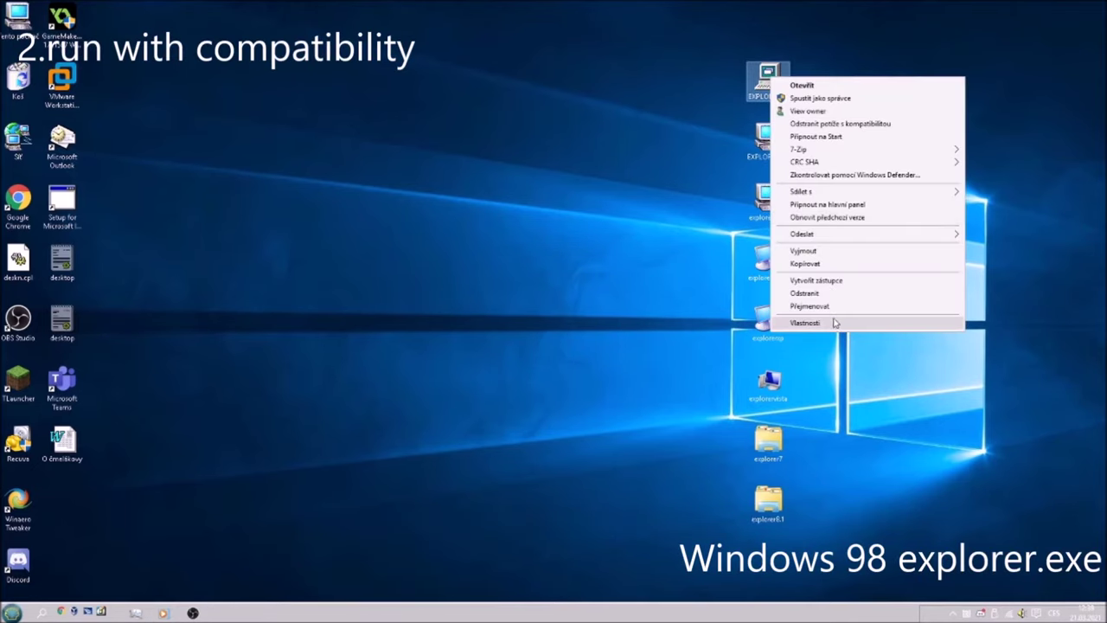
pyautogui.click(834, 320)
pyautogui.click(870, 114)
pyautogui.click(793, 195)
pyautogui.click(854, 209)
pyautogui.click(841, 229)
pyautogui.click(960, 367)
pyautogui.click(867, 367)
pyautogui.doubleClick(767, 79)
pyautogui.click(606, 332)
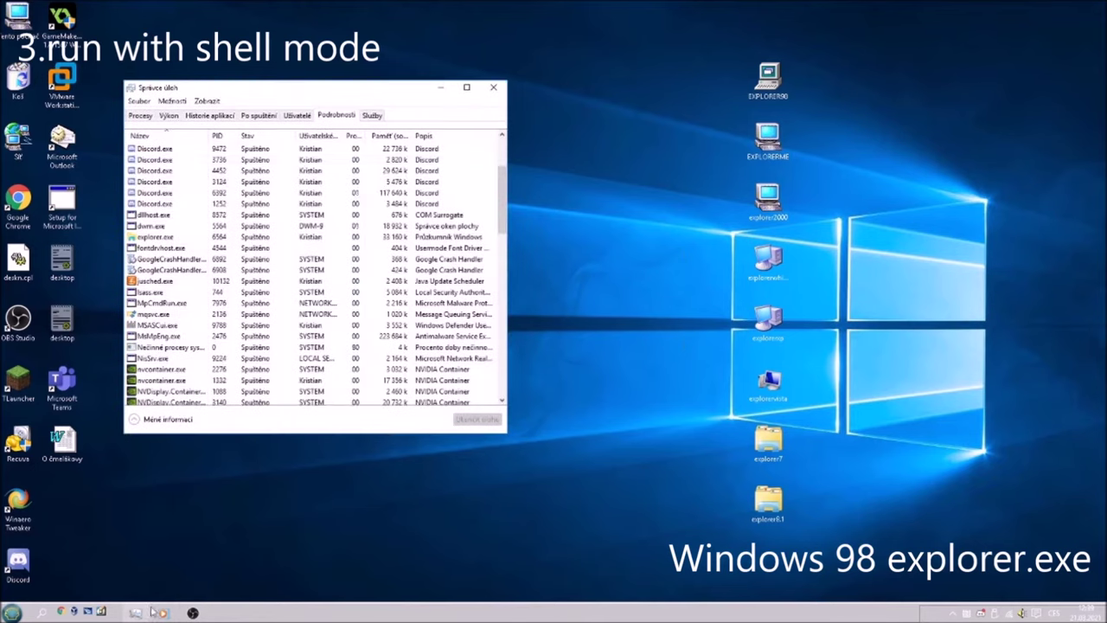
# Step: End the explorer.exe process and run EXPLORER98.EXE from the desktop folder as a new task with administrator privileges
pyautogui.press('Delete')
pyautogui.click(574, 330)
pyautogui.click(139, 100)
pyautogui.click(164, 114)
pyautogui.click(322, 218)
pyautogui.click(168, 202)
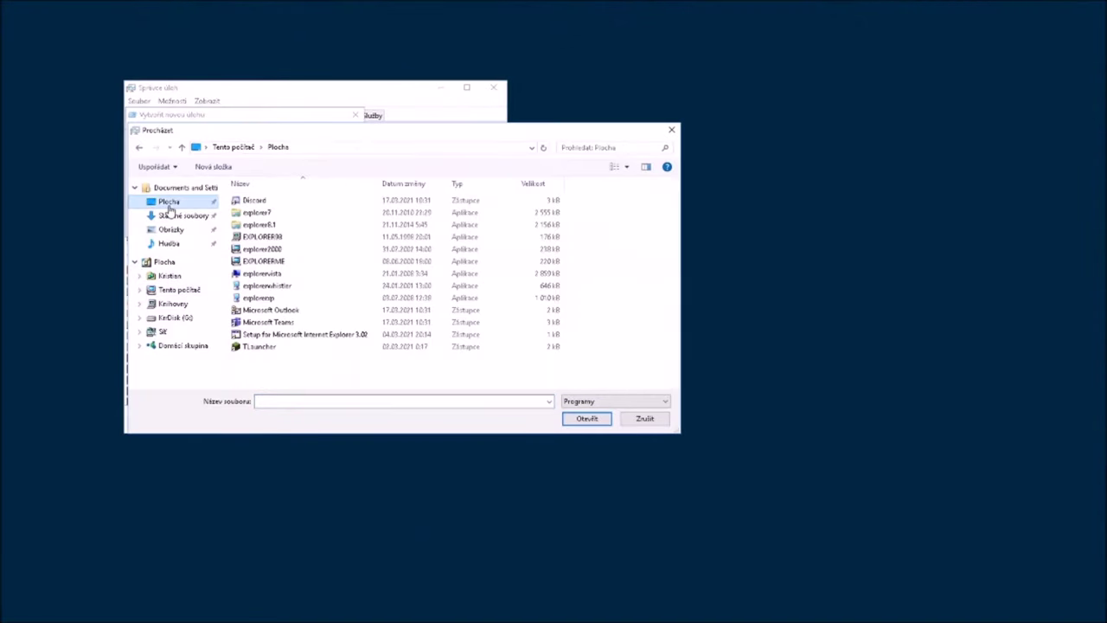
pyautogui.doubleClick(263, 237)
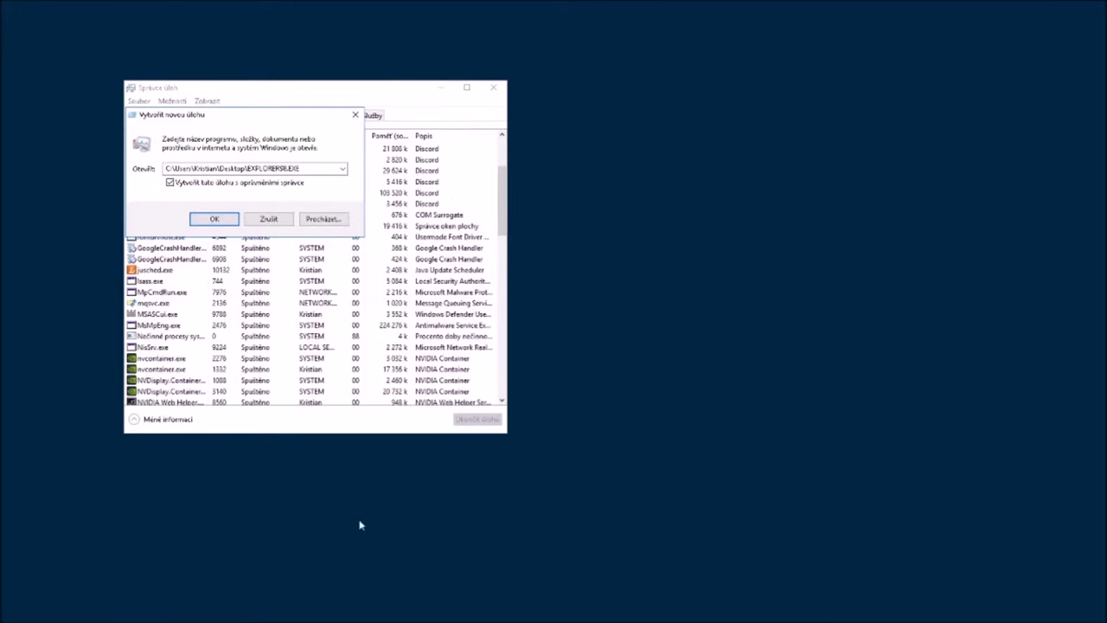
pyautogui.click(214, 220)
# Step: Look through the running processes and start a new task to restore the Windows 10 desktop
pyautogui.scroll(3, 227, 217)
pyautogui.scroll(-20, 217, 242)
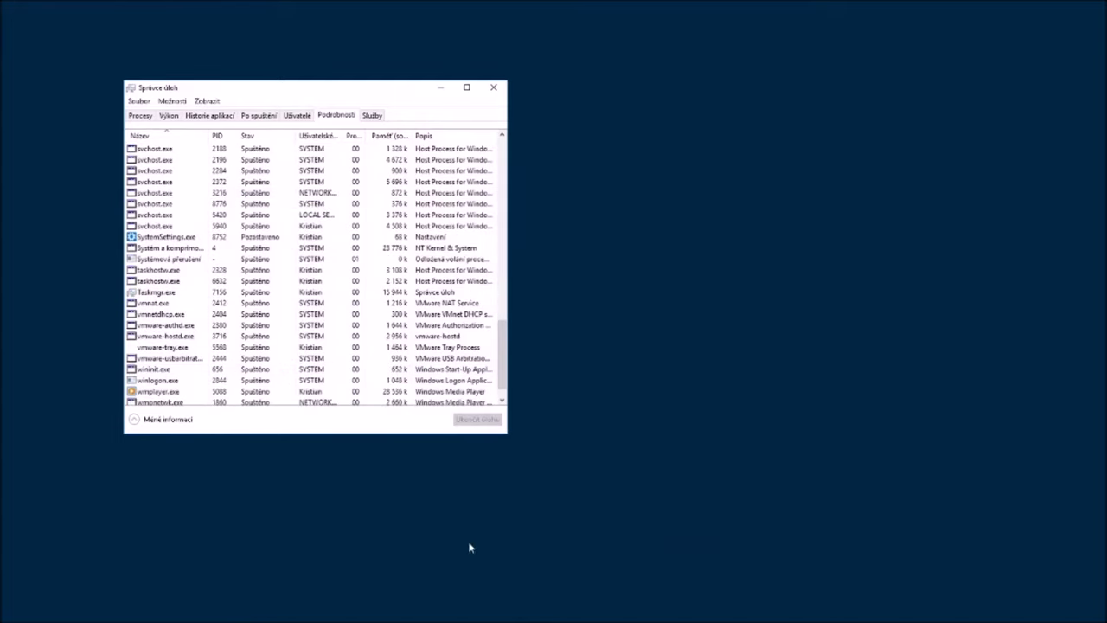
pyautogui.click(138, 101)
pyautogui.click(149, 111)
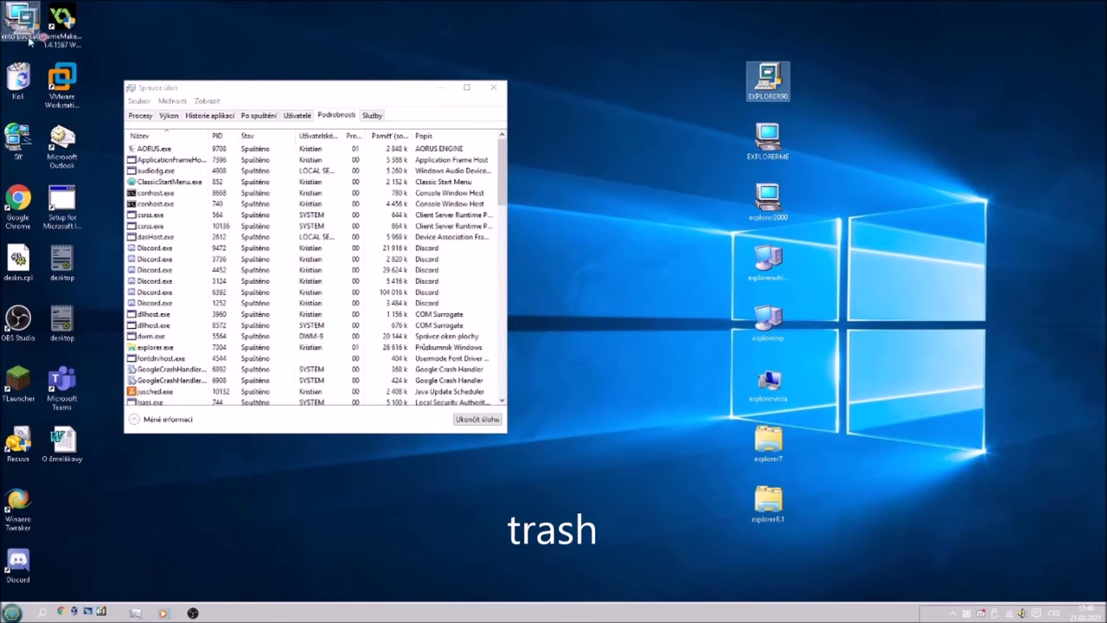
# Step: Move the EXPLORER98 file from the desktop to the Recycle Bin
pyautogui.moveTo(29, 41); pyautogui.dragTo(18, 78)
# Step: Run EXPLORERME from the desktop without compatibility settings, minimise Task Manager and dismiss the application error
pyautogui.doubleClick(759, 137)
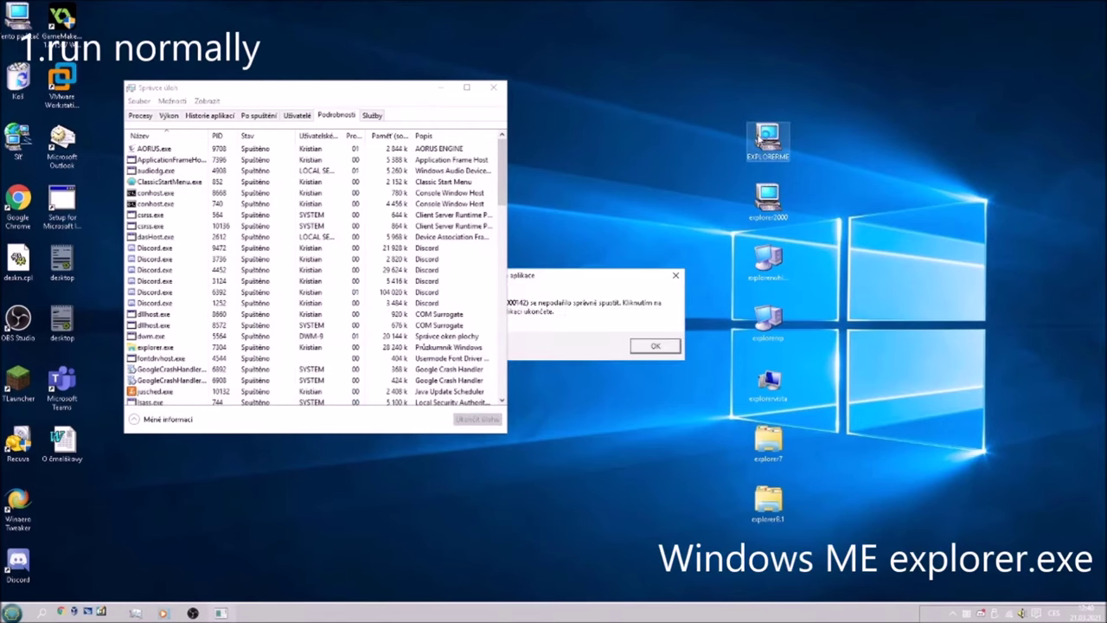
pyautogui.click(441, 87)
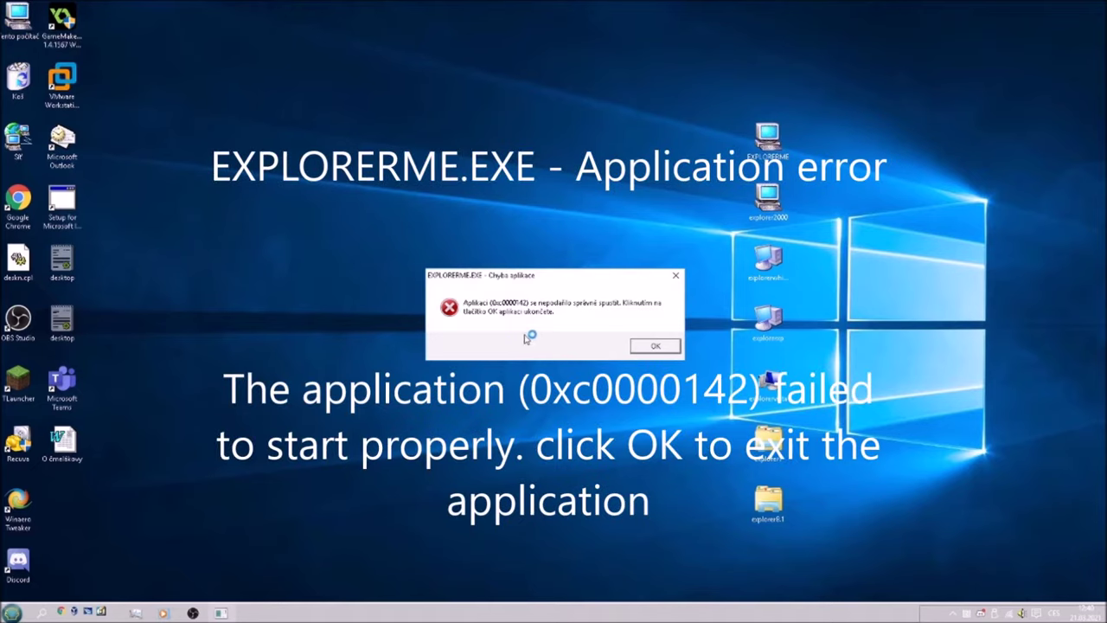
pyautogui.click(656, 347)
pyautogui.doubleClick(768, 152)
pyautogui.press('Return')
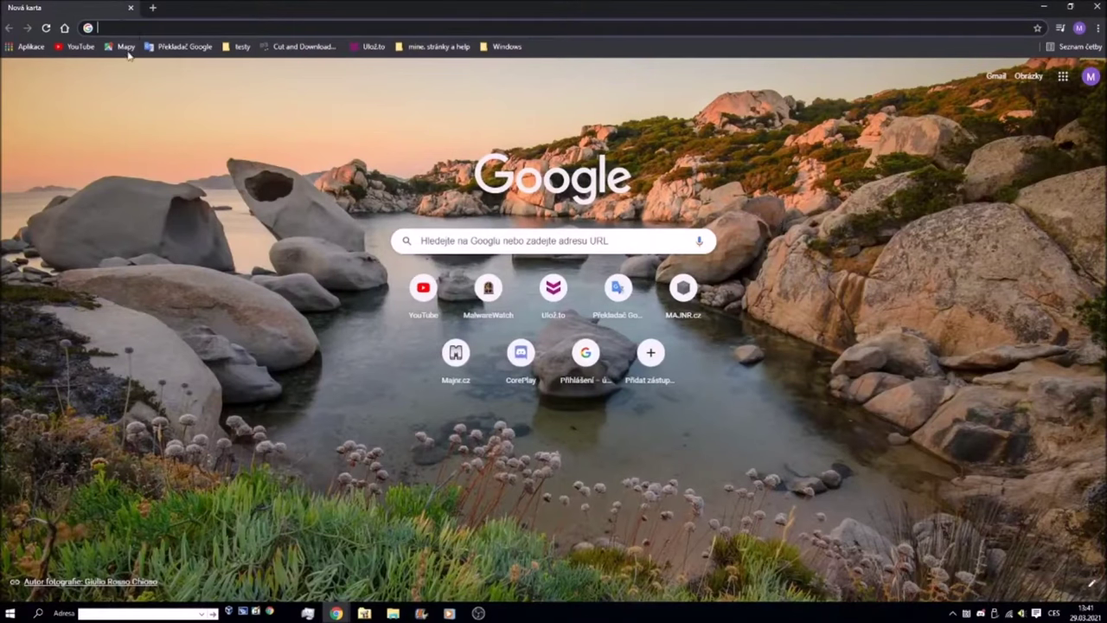
# Step: Switch to Google Chrome, search Google for "(0xc0000142) error code" and look through the results
pyautogui.rightClick(122, 28)
pyautogui.click(160, 78)
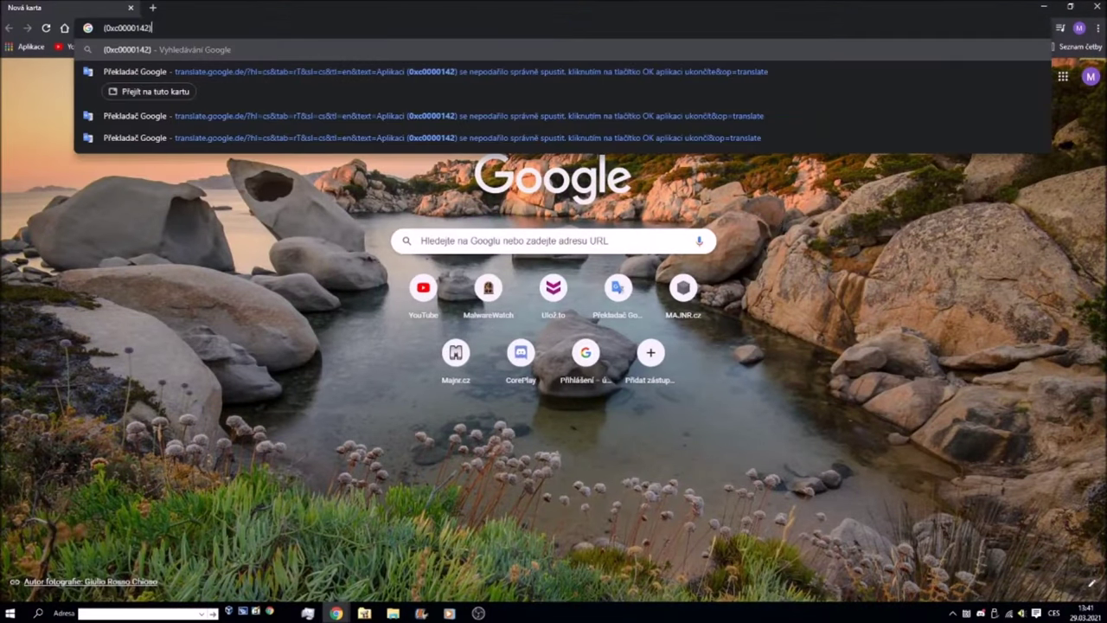
pyautogui.write('error')
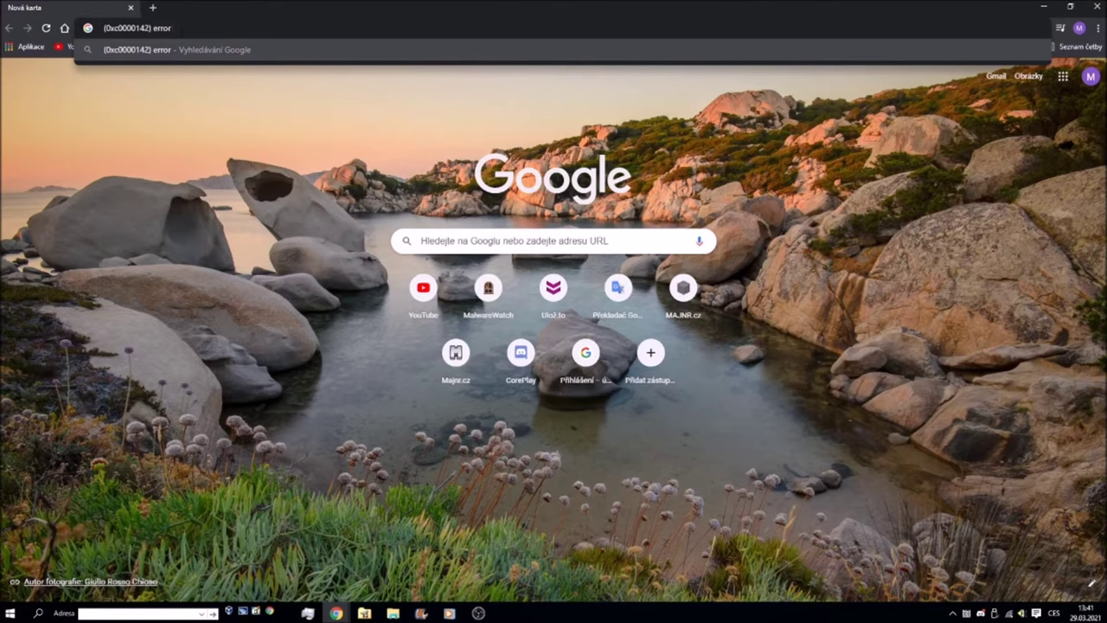
pyautogui.write(' code')
pyautogui.press('Return')
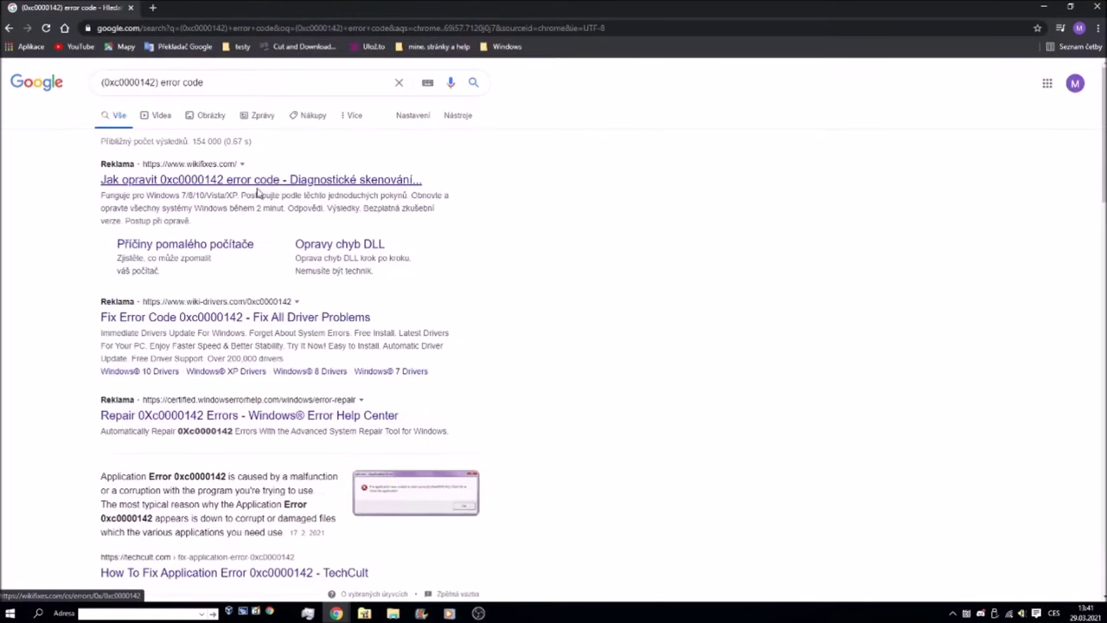
pyautogui.scroll(-1, 170, 252)
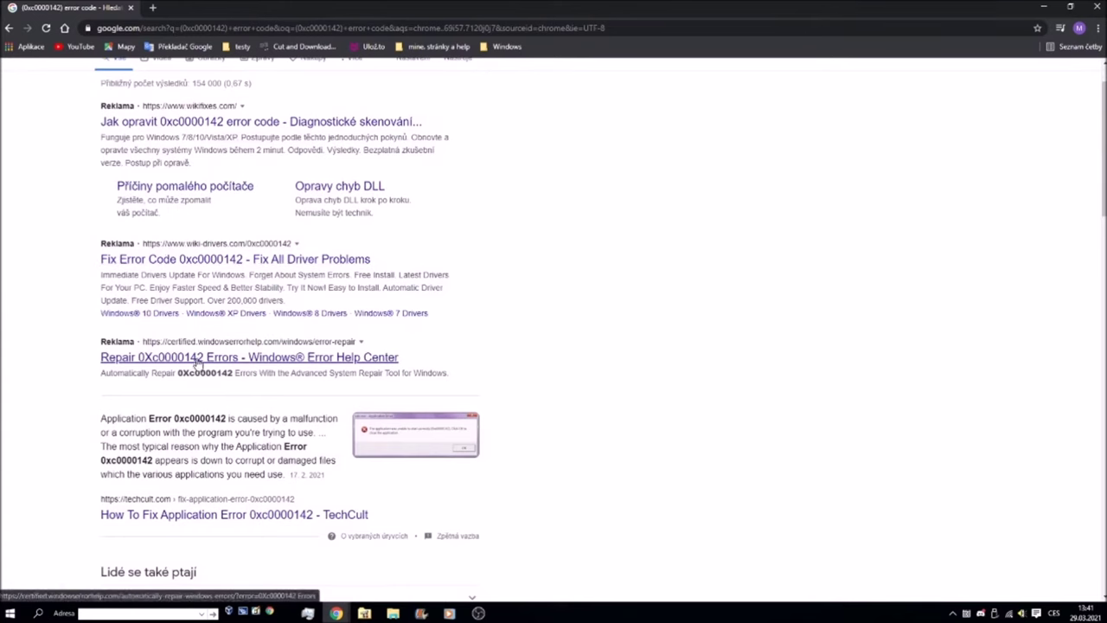
pyautogui.scroll(-1, 195, 359)
pyautogui.scroll(-1, 201, 363)
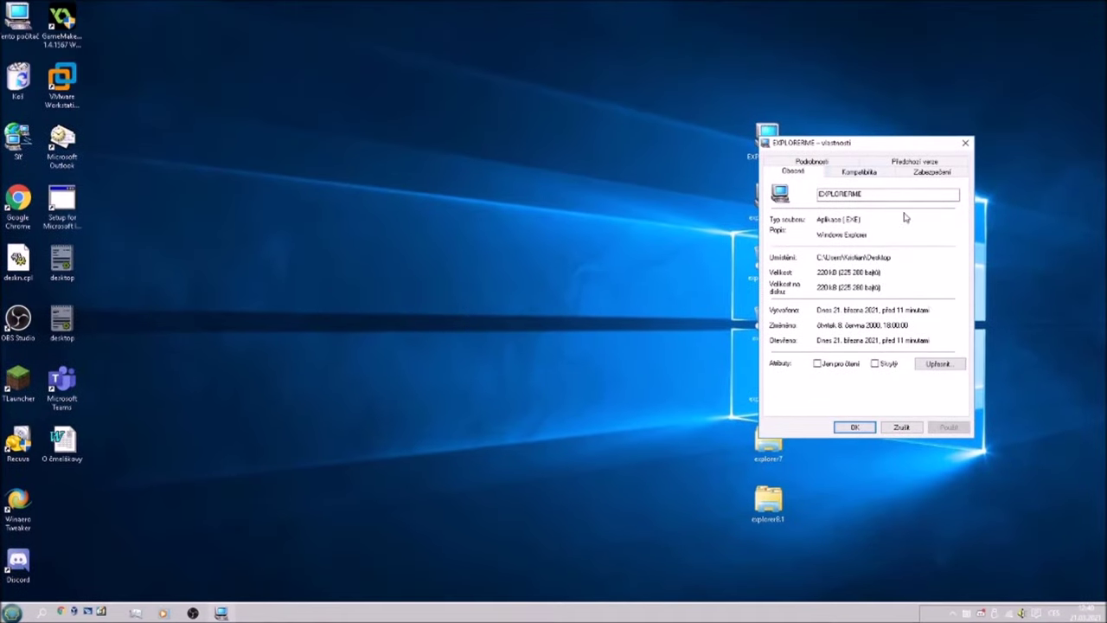
# Step: Enable compatibility mode for EXPLORERME in its properties and choose an older Windows version
pyautogui.click(884, 172)
pyautogui.click(837, 256)
pyautogui.click(838, 268)
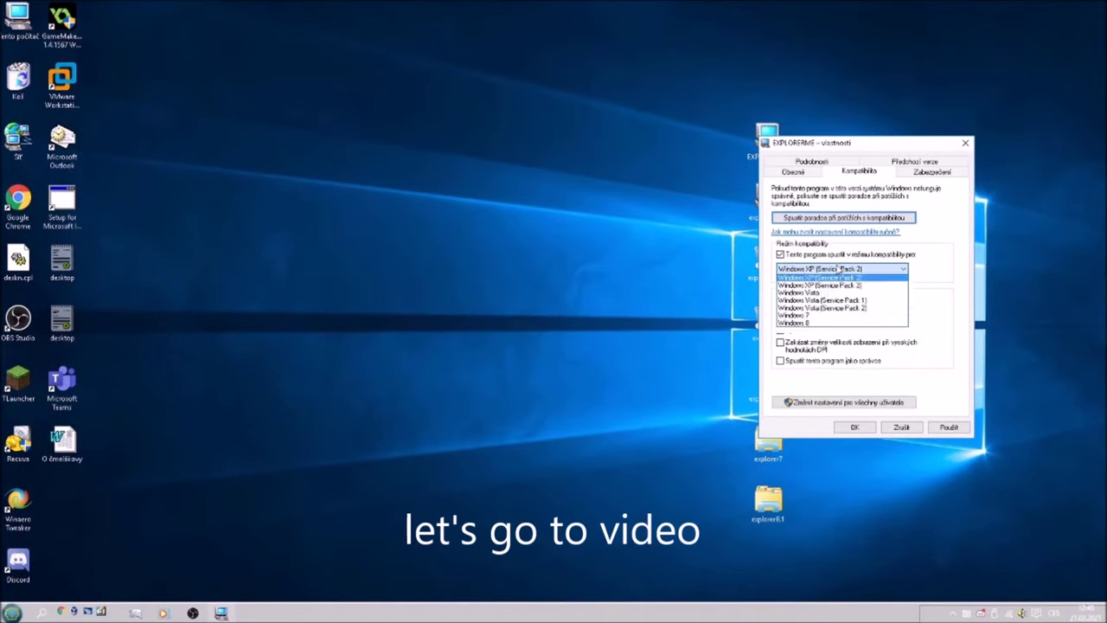
pyautogui.click(821, 284)
# Step: Run EXPLORERME with permission to make changes and close the Program Compatibility Assistant
pyautogui.doubleClick(786, 159)
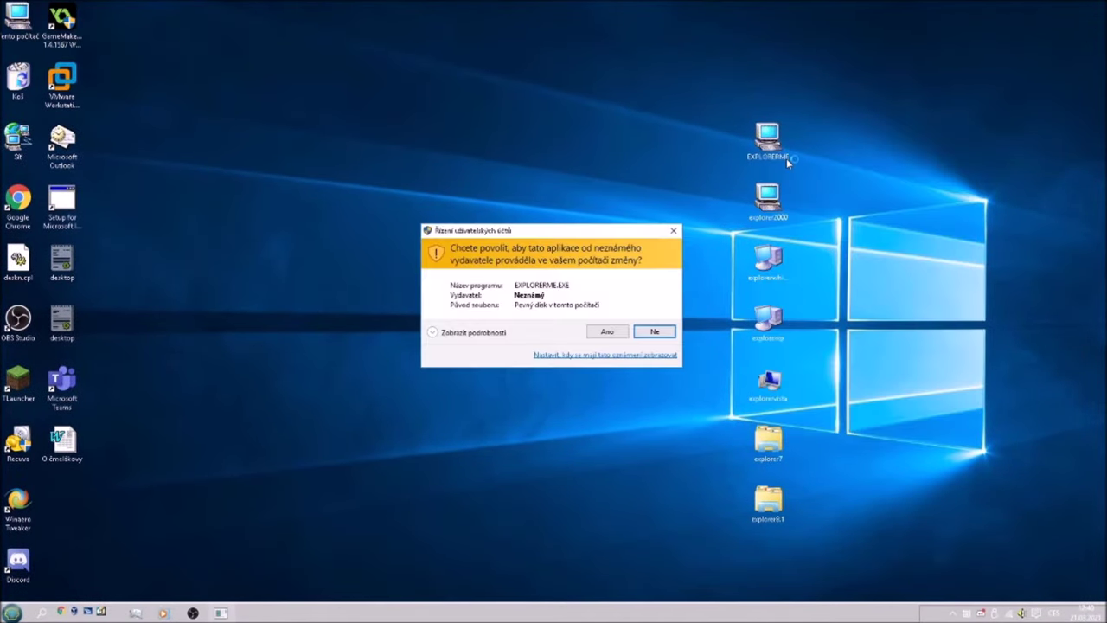
pyautogui.click(613, 334)
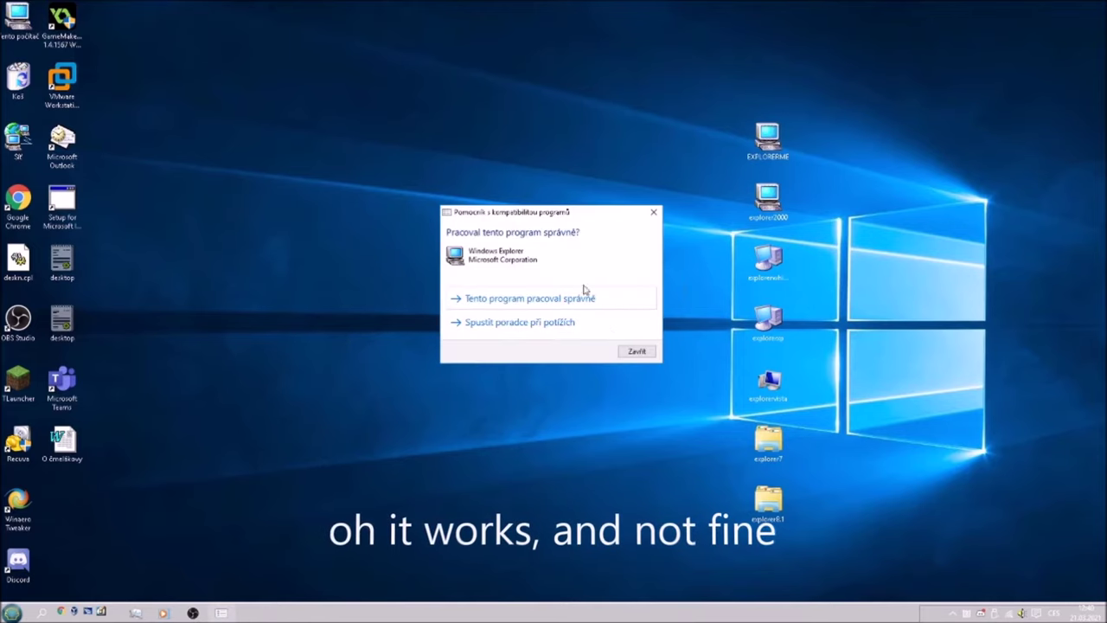
pyautogui.click(636, 351)
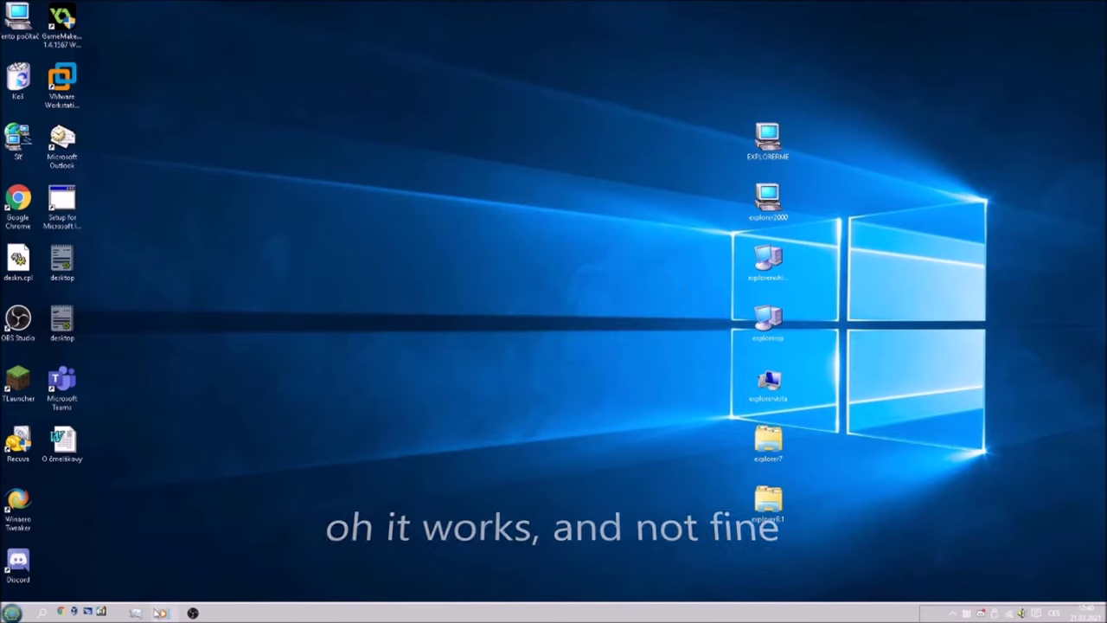
# Step: Bring Task Manager back up, find explorer.exe among the running processes and end it
pyautogui.hotkey('ctrl', 'shift', 'Escape')
pyautogui.scroll(-10, 173, 308)
pyautogui.scroll(10, 173, 308)
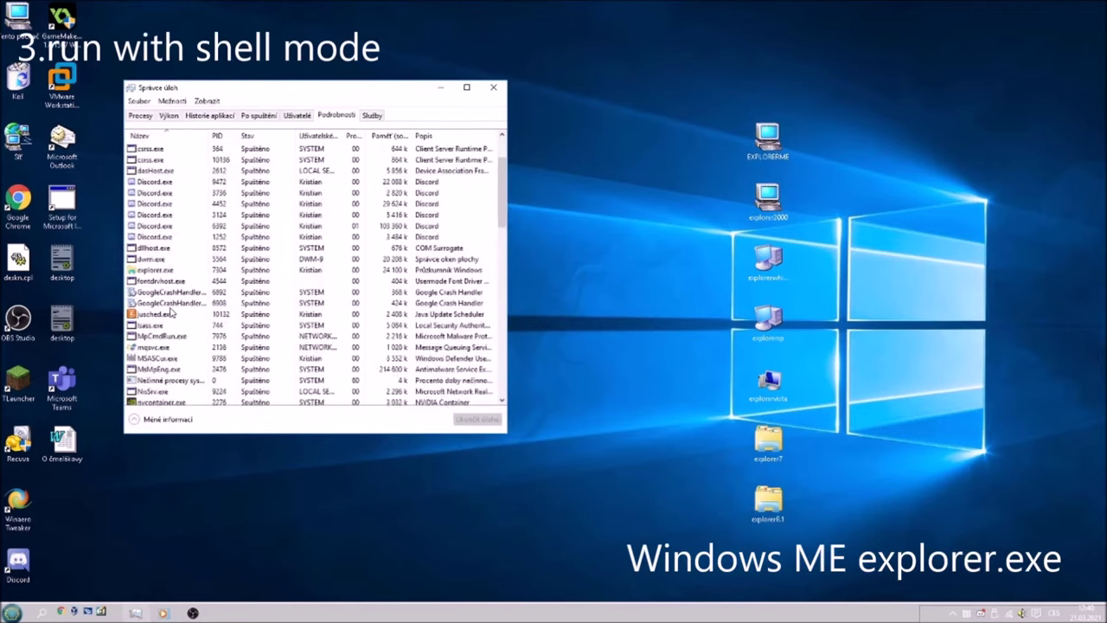
pyautogui.click(155, 336)
pyautogui.click(476, 418)
pyautogui.click(572, 326)
# Step: Run EXPLORERME from the desktop folder as a new Task Manager task
pyautogui.click(138, 100)
pyautogui.click(185, 113)
pyautogui.click(309, 219)
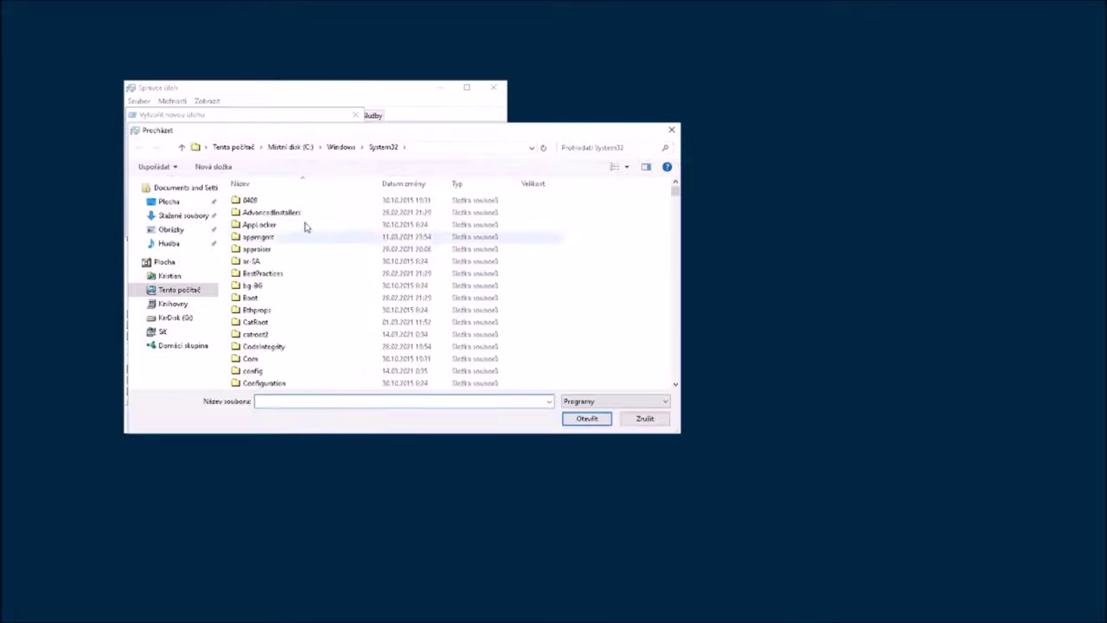
pyautogui.click(170, 202)
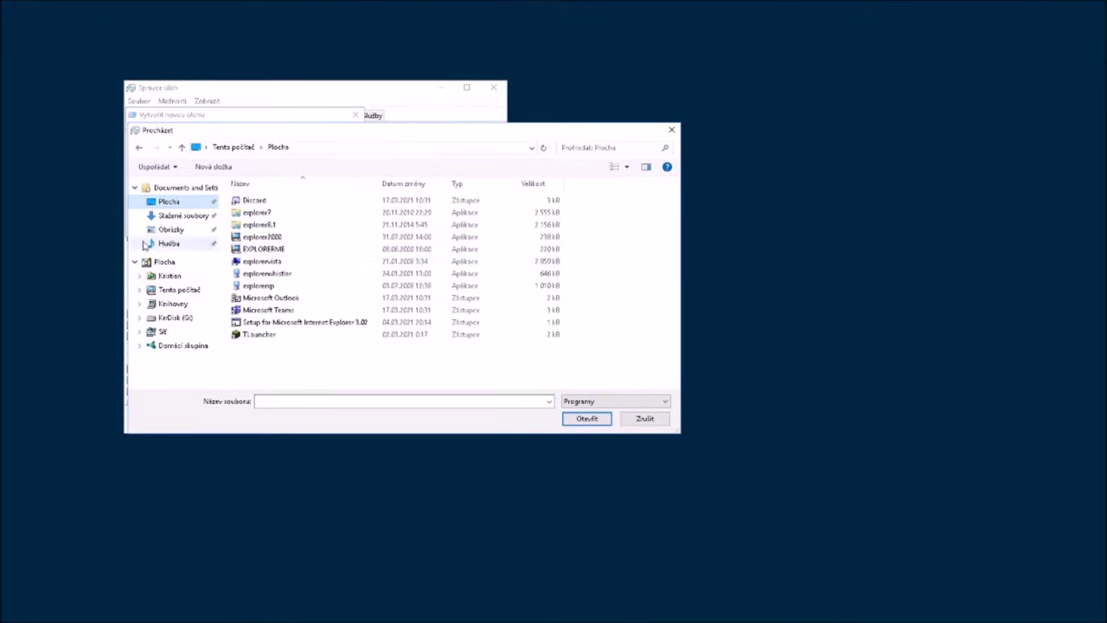
pyautogui.doubleClick(276, 250)
pyautogui.click(213, 218)
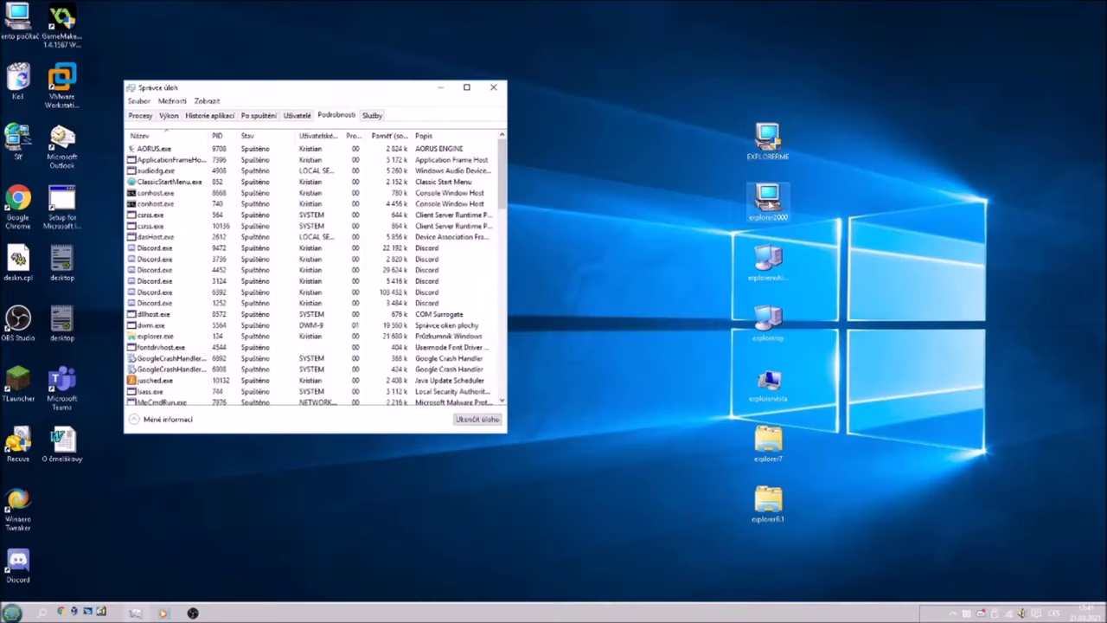
# Step: Move EXPLORERME to the Recycle Bin, close Task Manager, and try running explorer2000 normally
pyautogui.moveTo(767, 138); pyautogui.dragTo(14, 104)
pyautogui.click(492, 87)
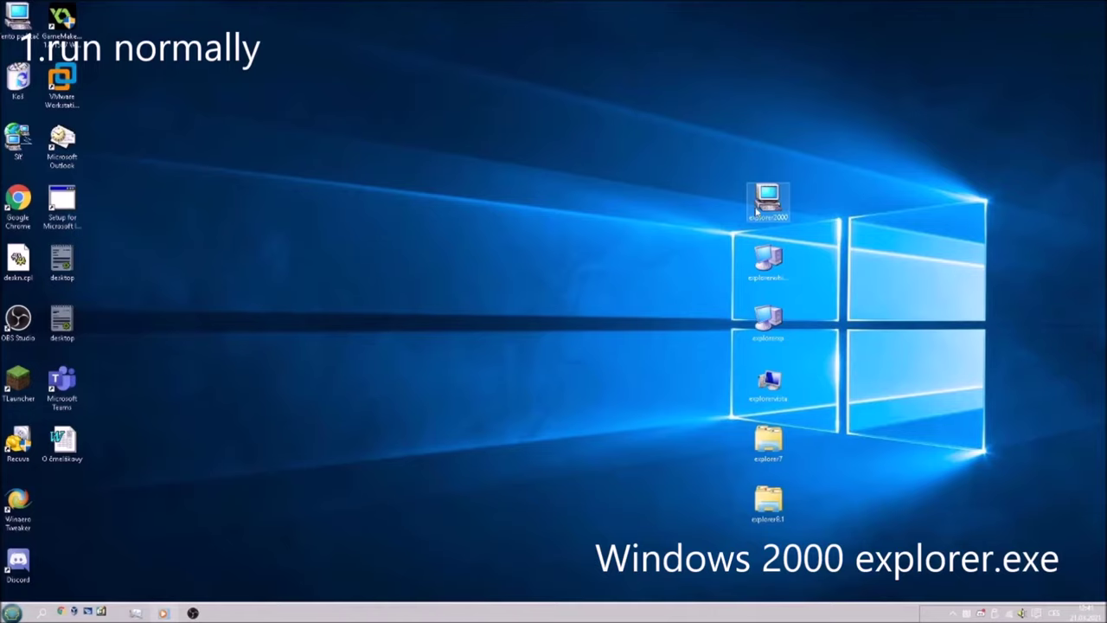
pyautogui.doubleClick(767, 200)
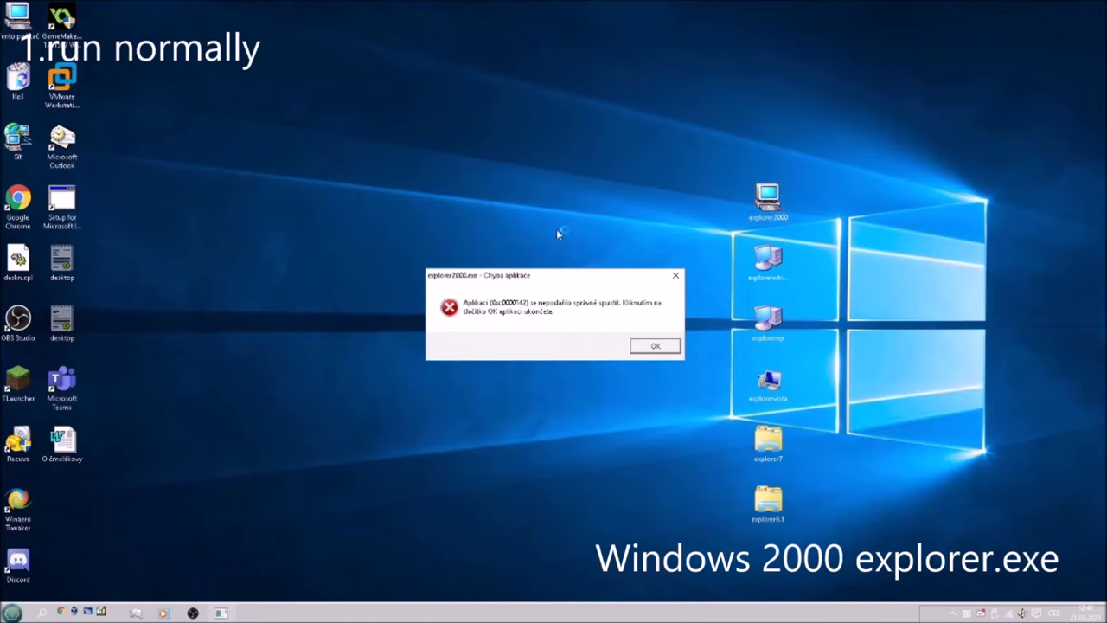
pyautogui.click(655, 346)
# Step: Set explorer2000 to Windows 98 / Windows Me compatibility with 256 colours, high-DPI scaling disabled and administrator rights, and run it
pyautogui.rightClick(767, 199)
pyautogui.click(843, 437)
pyautogui.click(873, 232)
pyautogui.click(859, 313)
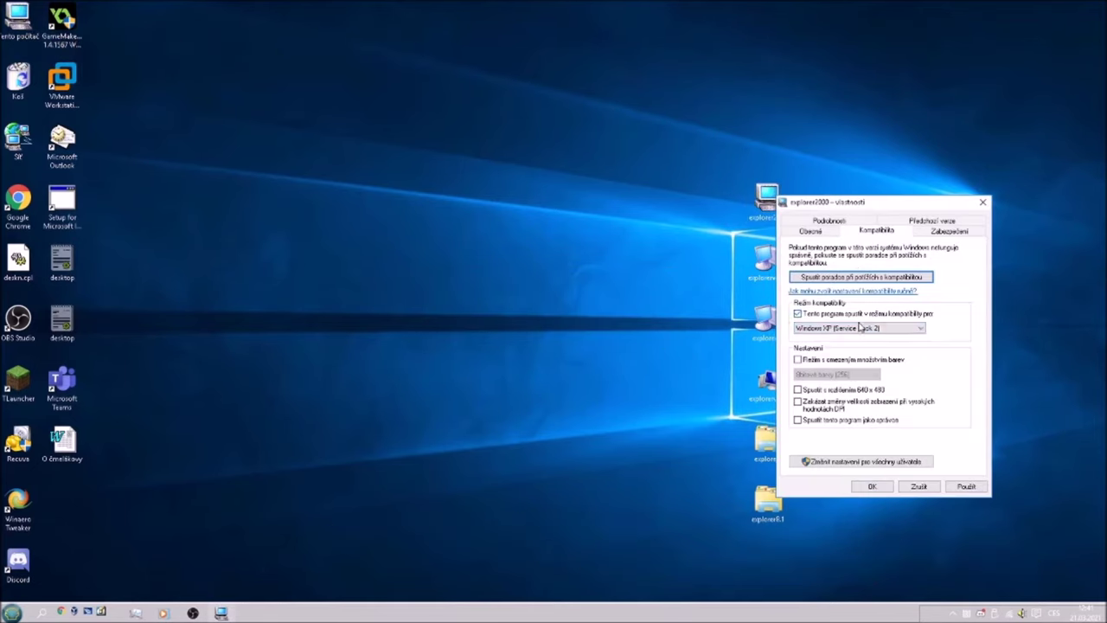
pyautogui.click(859, 328)
pyautogui.click(848, 346)
pyautogui.click(814, 361)
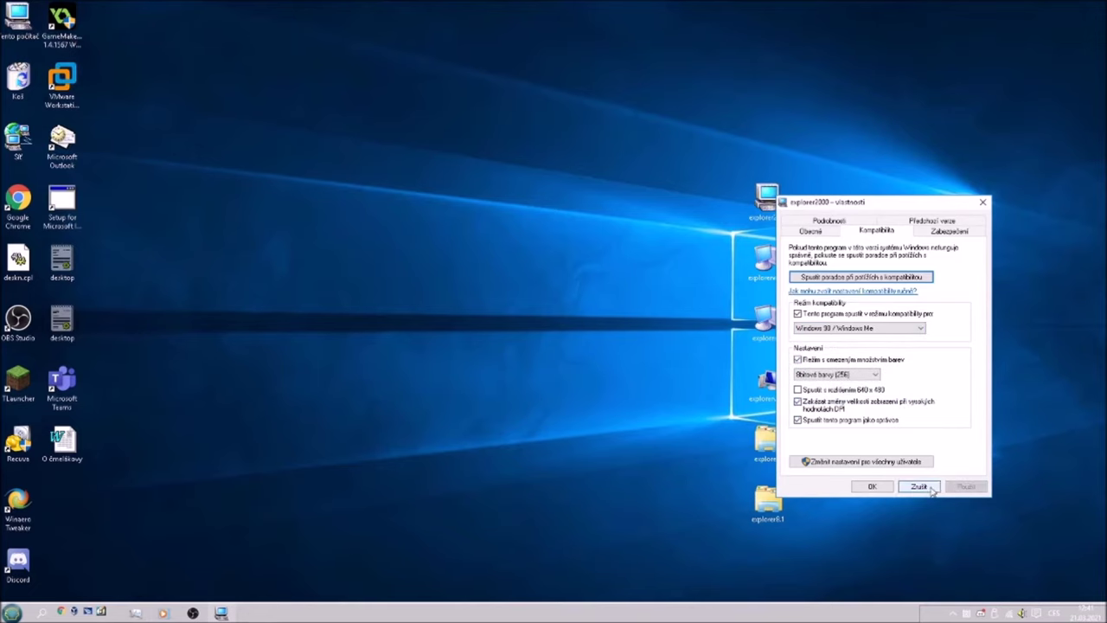
pyautogui.click(871, 486)
pyautogui.doubleClick(766, 200)
pyautogui.click(605, 331)
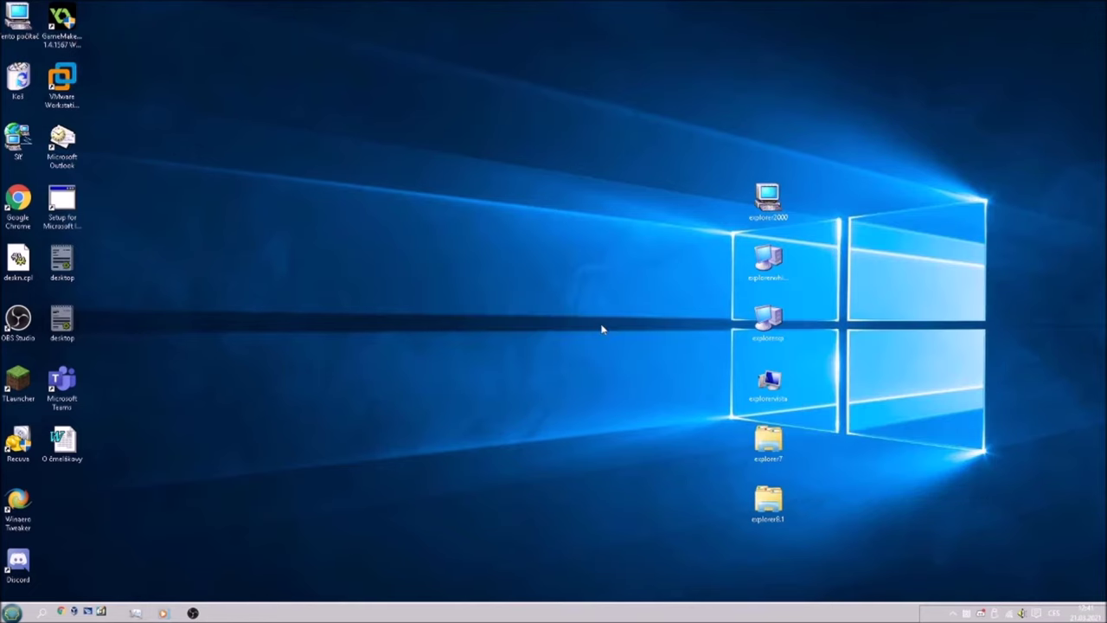
# Step: Bring Task Manager back up and end the explorer.exe process
pyautogui.click(137, 613)
pyautogui.click(164, 335)
pyautogui.click(476, 419)
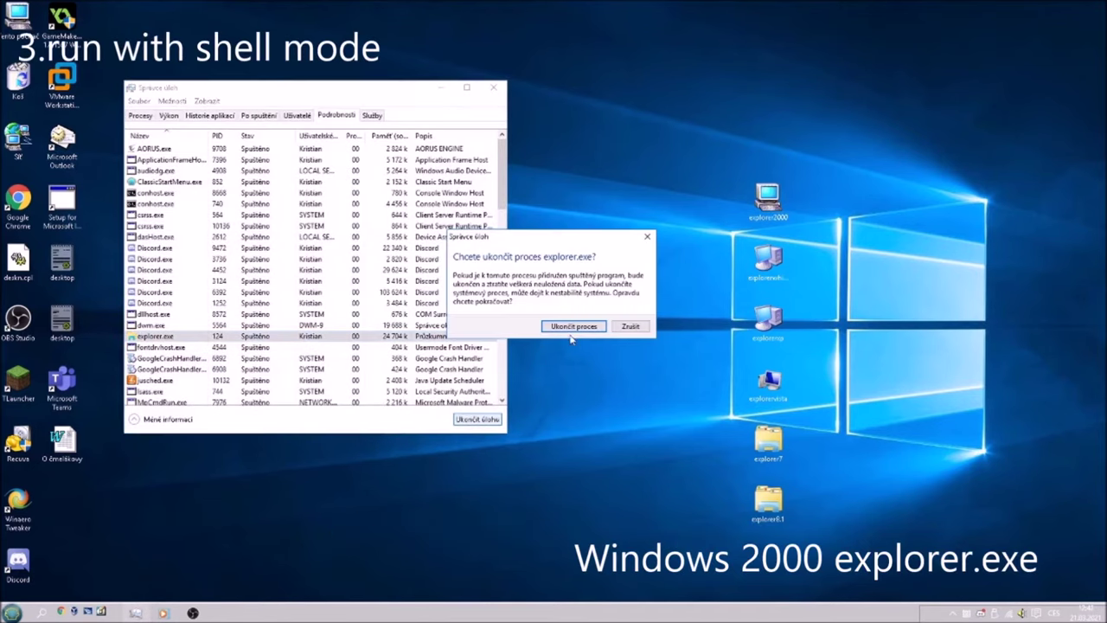
pyautogui.click(571, 329)
# Step: Create a new task that runs explorer2000.exe from the desktop folder
pyautogui.click(139, 100)
pyautogui.click(185, 113)
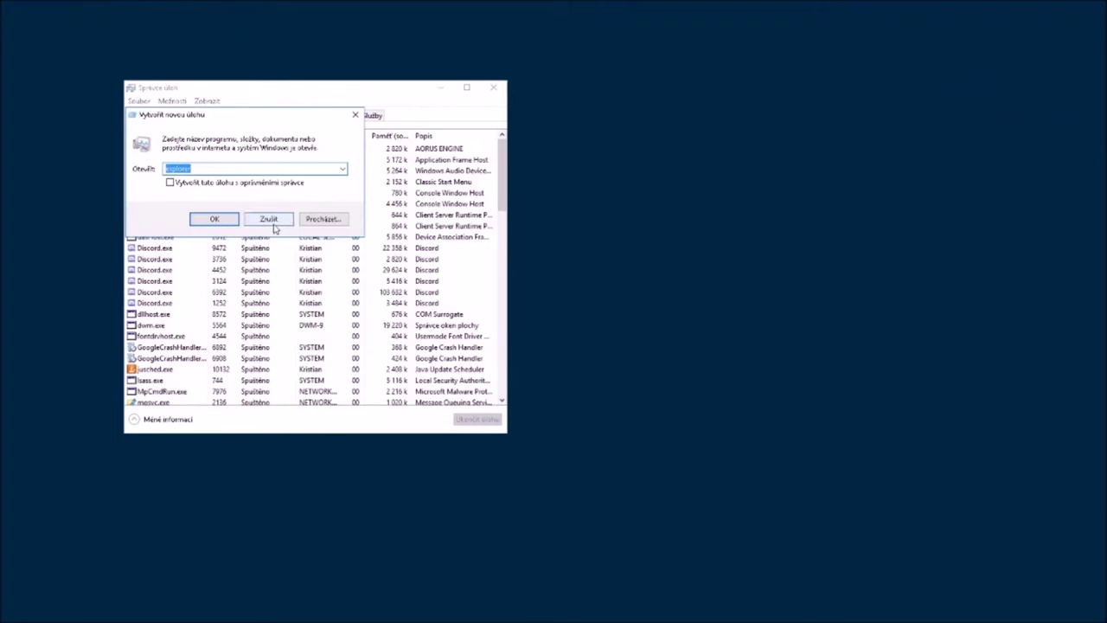
pyautogui.click(323, 218)
pyautogui.click(141, 202)
pyautogui.doubleClick(271, 238)
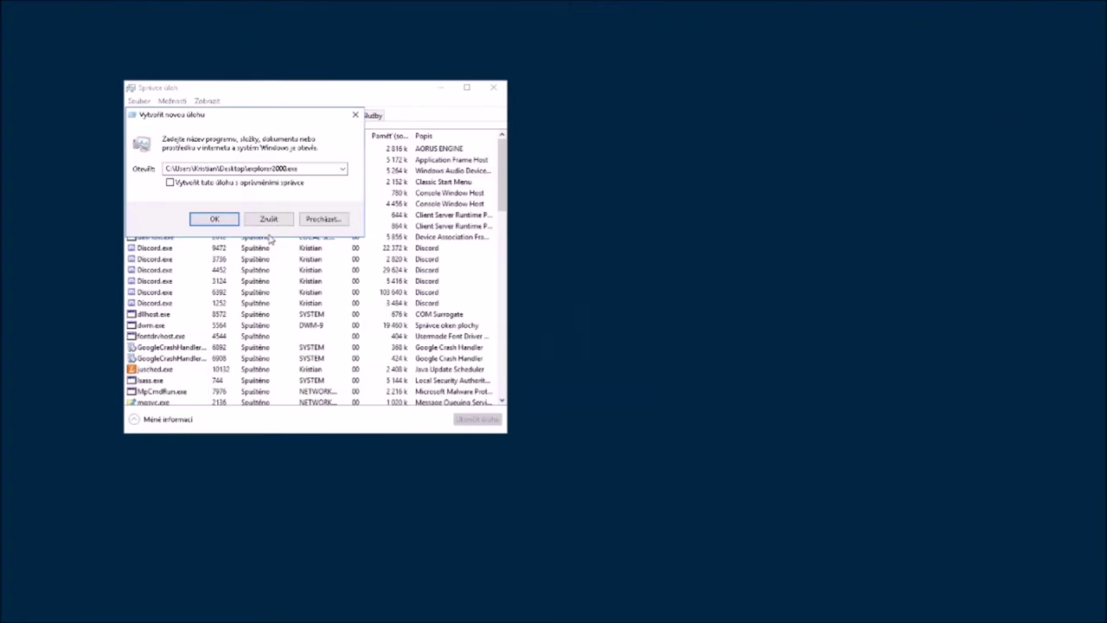
pyautogui.click(214, 219)
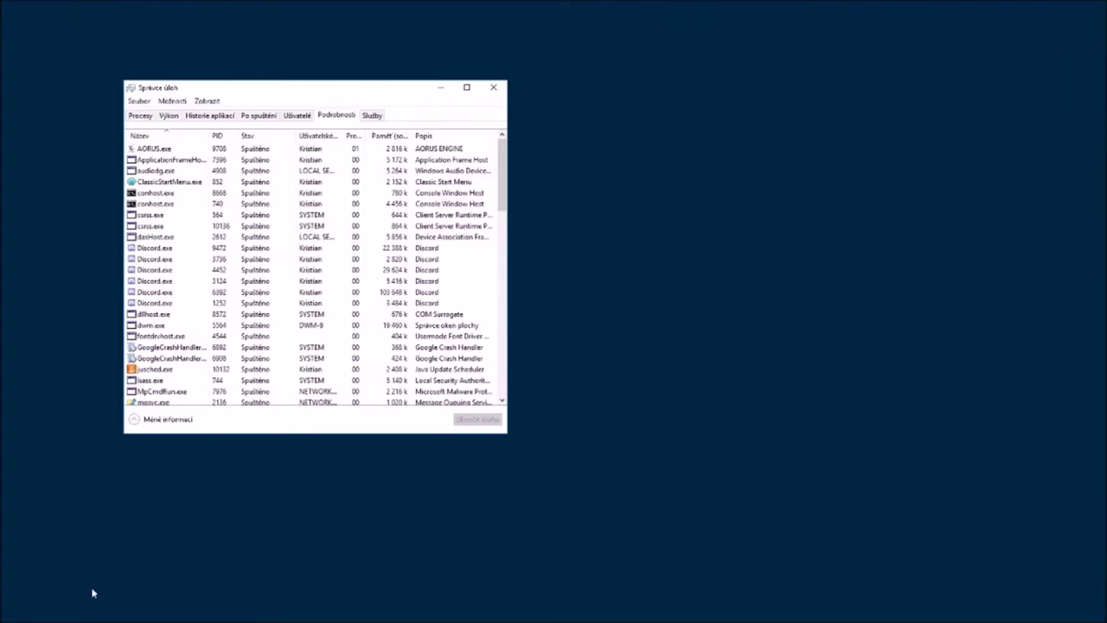
# Step: Restart the standard explorer as a new task and move explorer2000 to the Recycle Bin
pyautogui.click(138, 100)
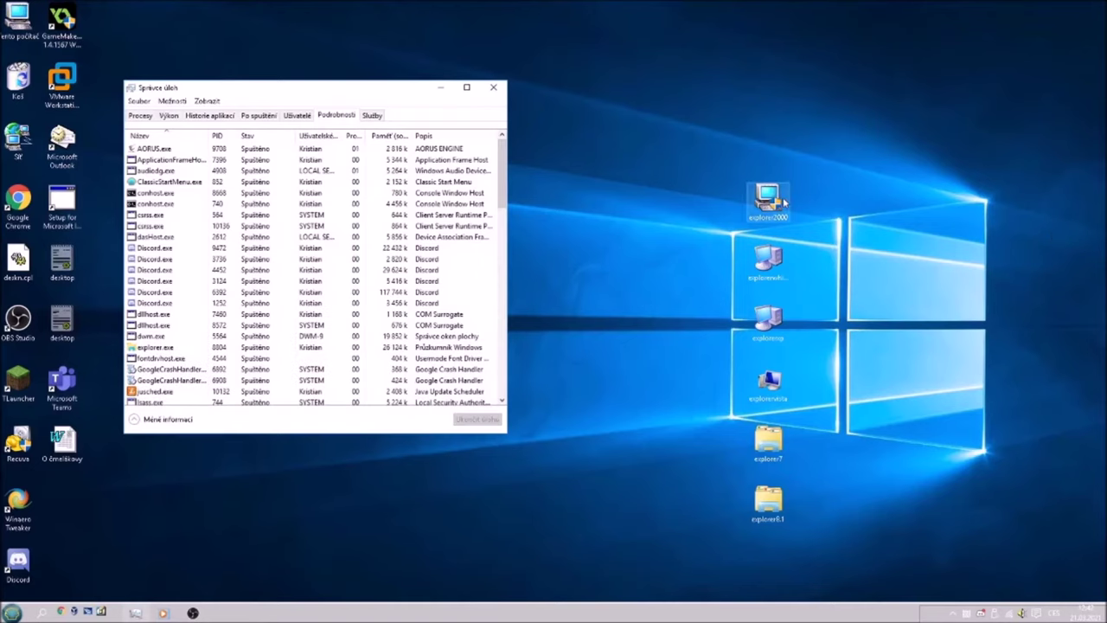
pyautogui.moveTo(785, 201); pyautogui.dragTo(19, 83)
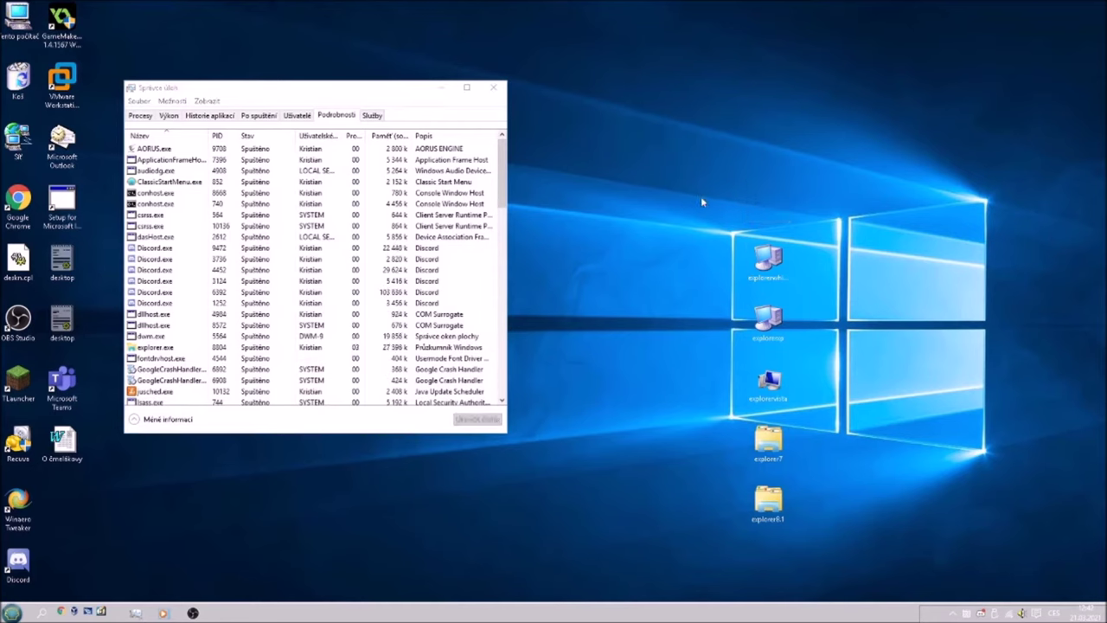
# Step: Try running explorerwhistler normally, minimize Task Manager and dismiss the application error
pyautogui.doubleClick(779, 252)
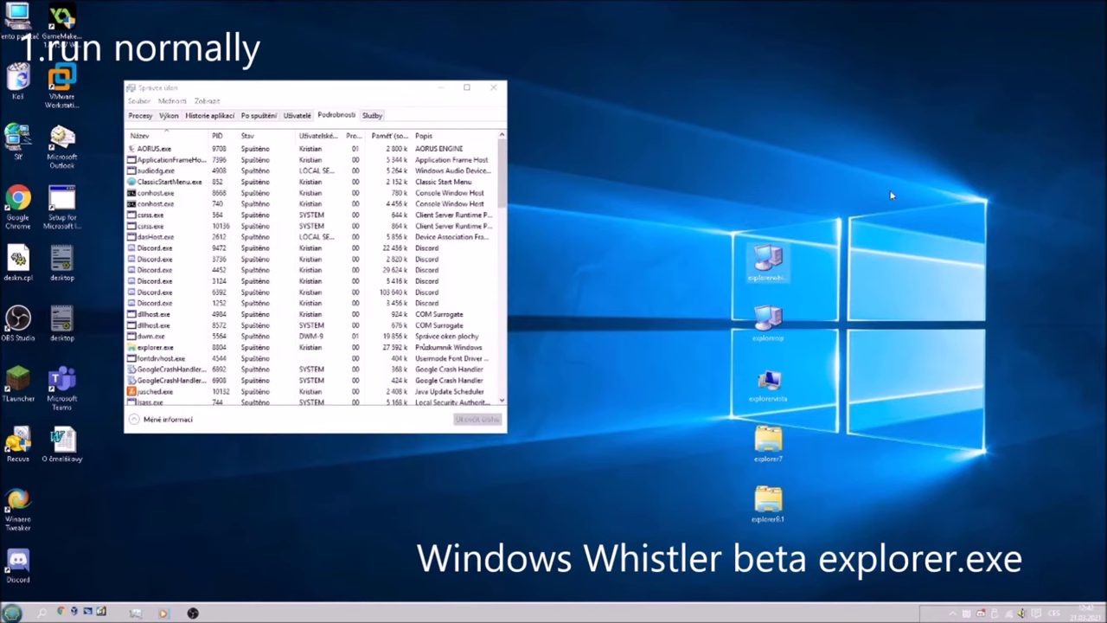
pyautogui.rightClick(772, 268)
pyautogui.click(803, 275)
pyautogui.click(450, 86)
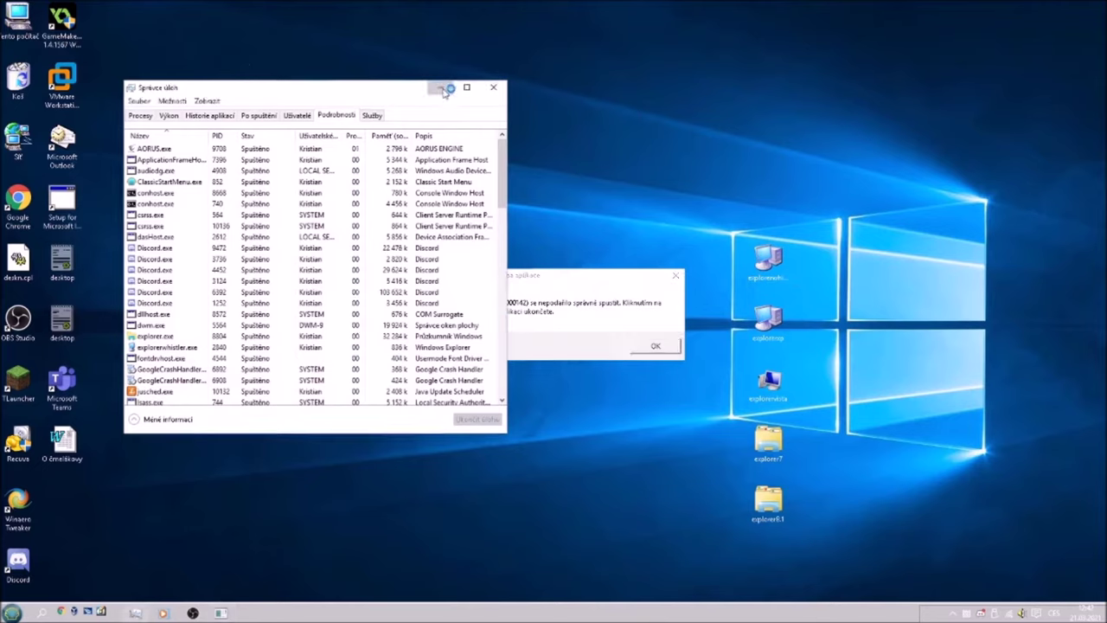
pyautogui.click(650, 346)
# Step: Enable compatibility mode for Windows XP (Service Pack 2) in the explorerwhistler properties
pyautogui.rightClick(768, 264)
pyautogui.click(787, 519)
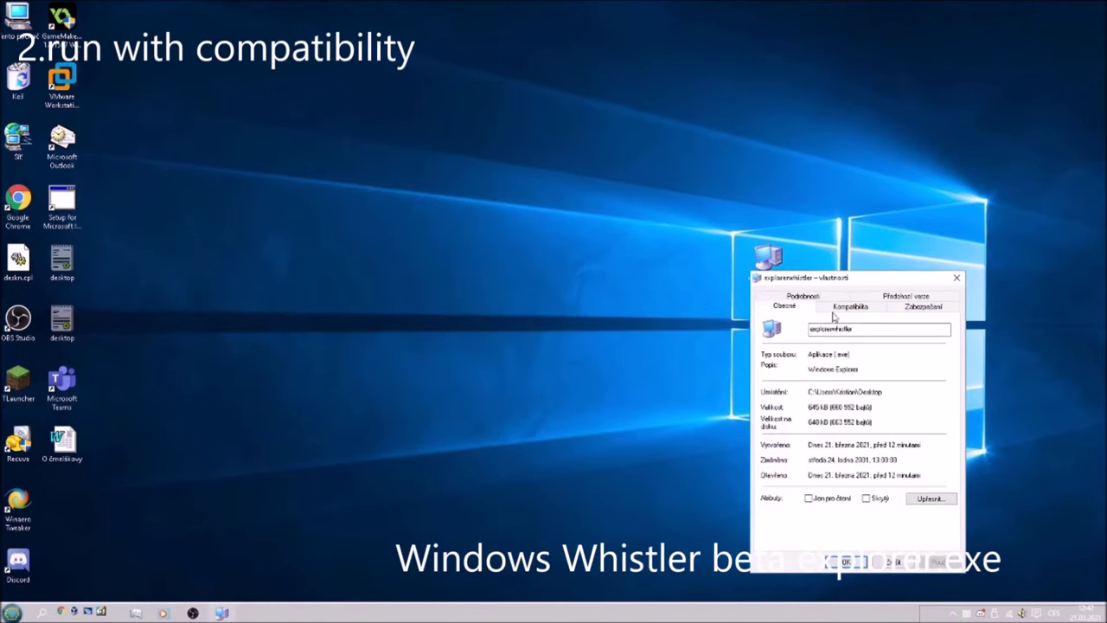
pyautogui.click(837, 307)
pyautogui.click(828, 390)
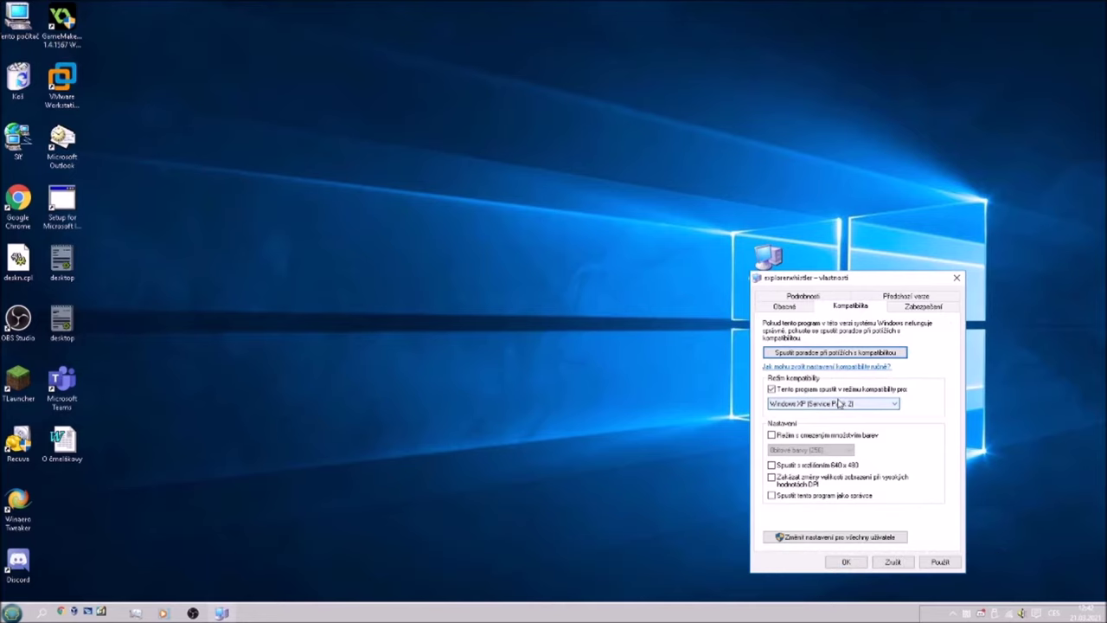
pyautogui.click(846, 562)
# Step: Run explorerwhistler with its compatibility settings and dismiss the dialogs
pyautogui.doubleClick(768, 275)
pyautogui.click(598, 332)
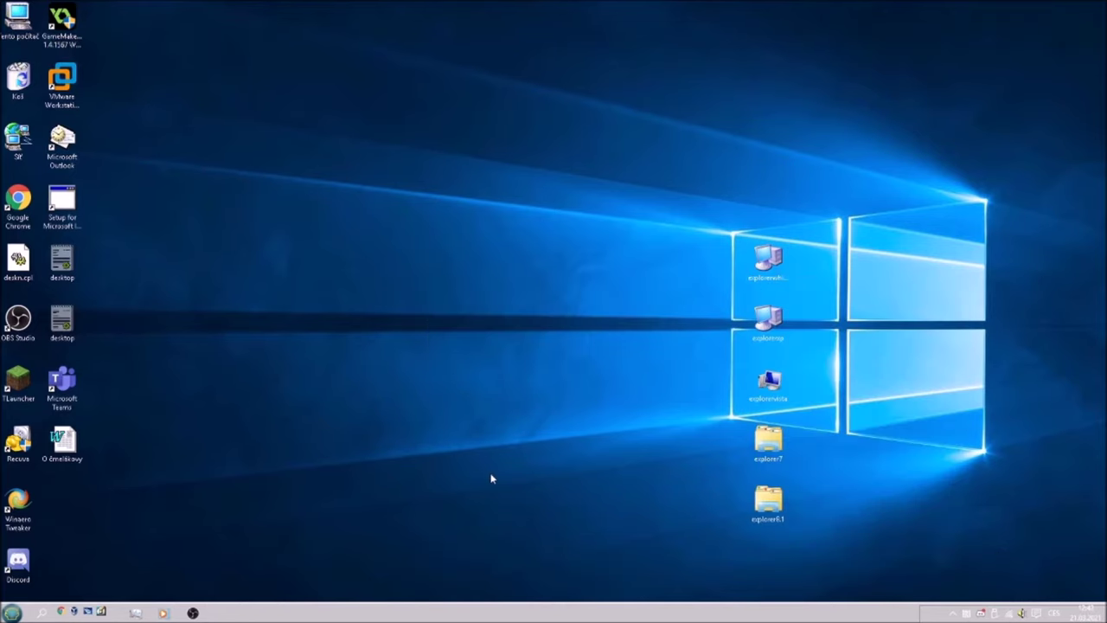
pyautogui.click(598, 320)
# Step: Open Task Manager from the taskbar and end explorer.exe again
pyautogui.rightClick(331, 613)
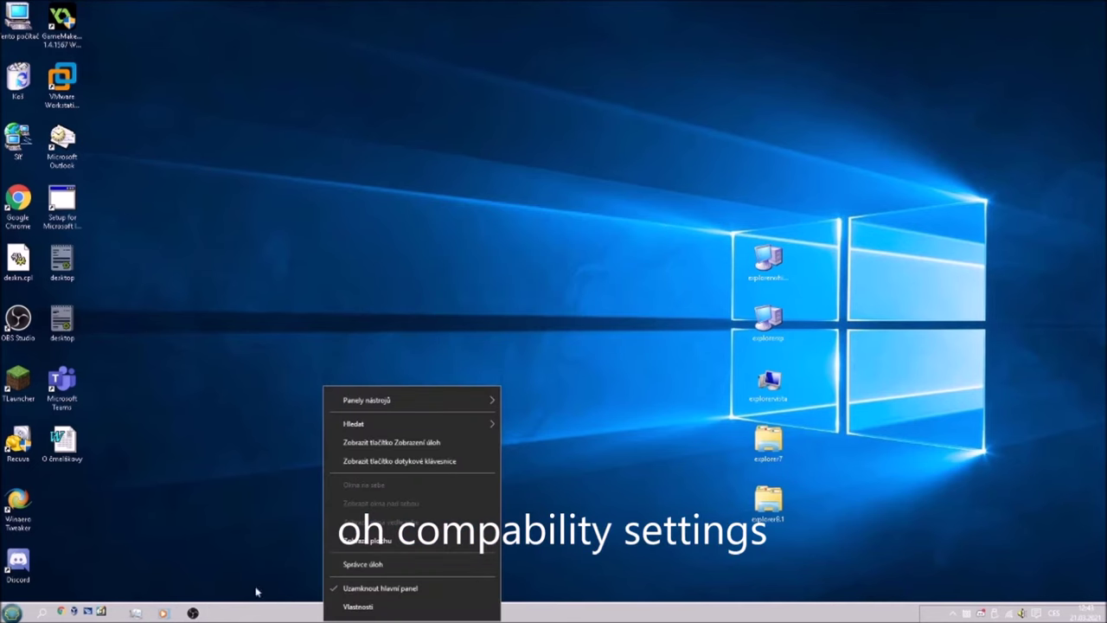
pyautogui.click(363, 564)
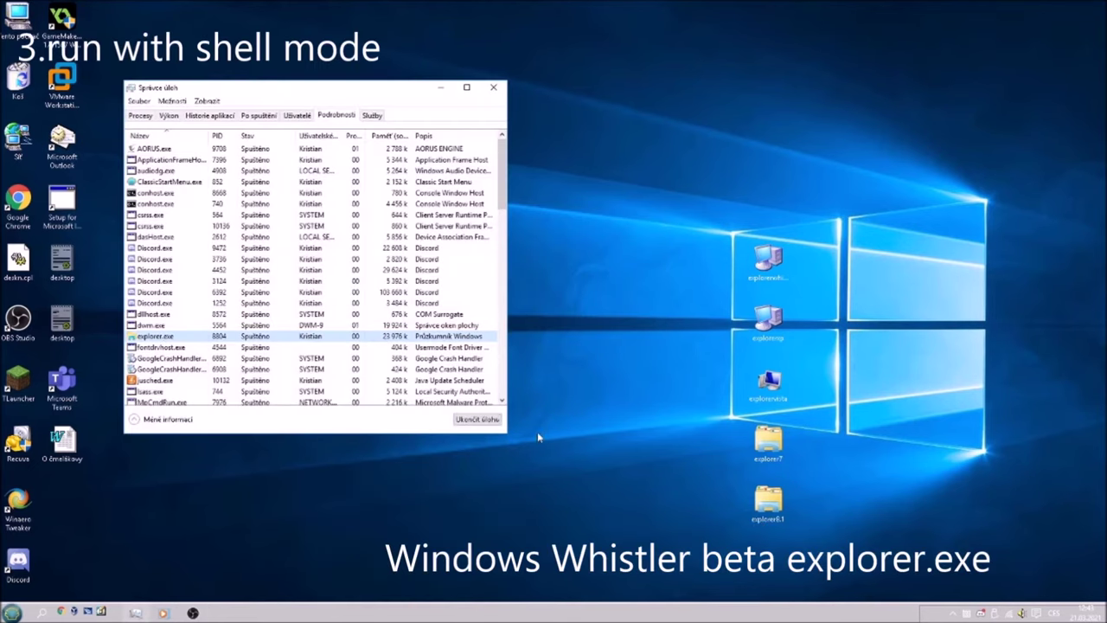
pyautogui.click(477, 419)
pyautogui.click(569, 323)
# Step: Create a new task that runs explorerwhistler.exe from the desktop folder
pyautogui.click(140, 101)
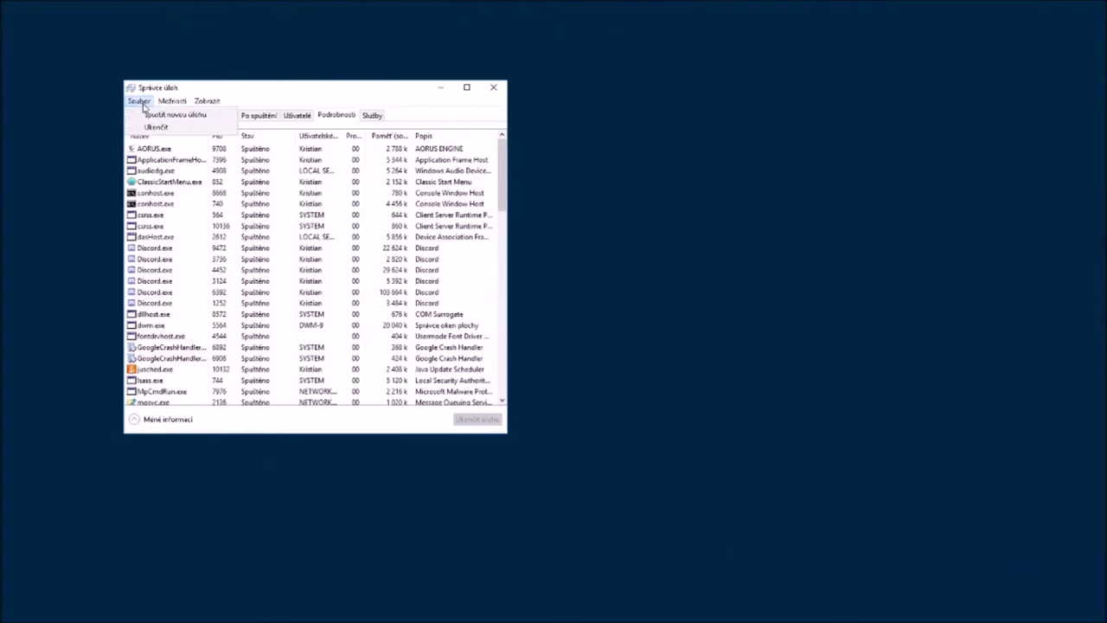
pyautogui.click(175, 114)
pyautogui.click(323, 222)
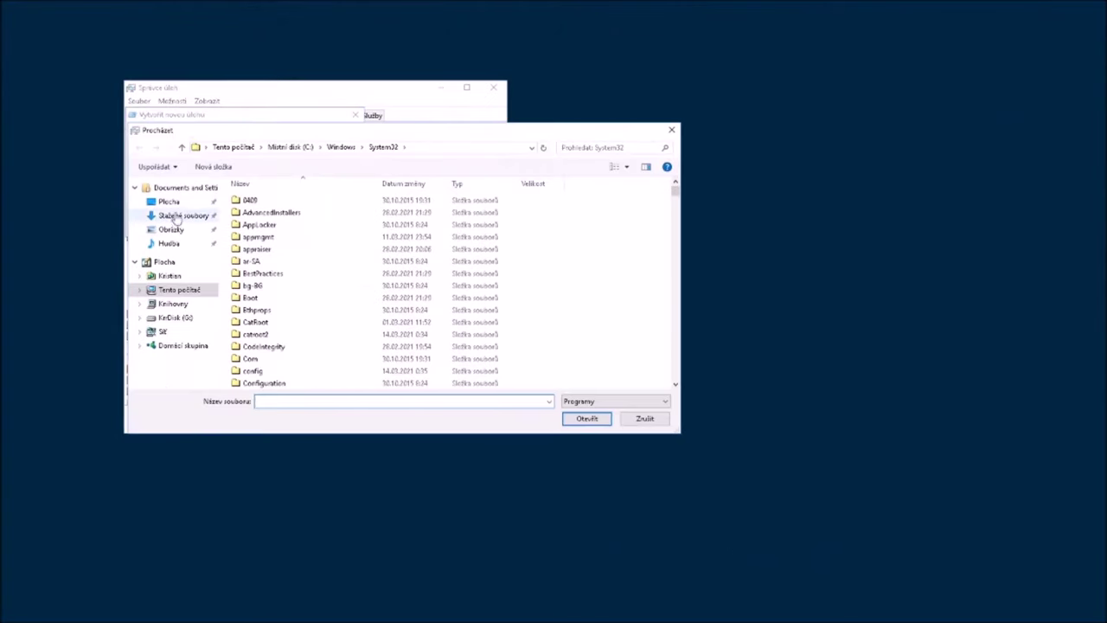
pyautogui.click(168, 201)
pyautogui.doubleClick(251, 235)
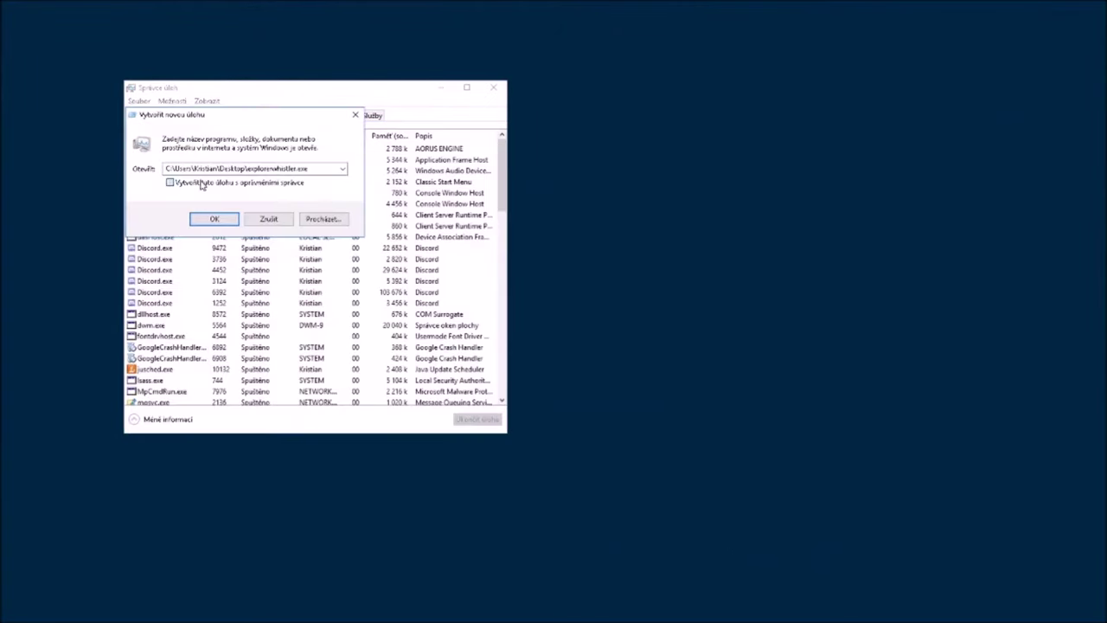
pyautogui.click(214, 218)
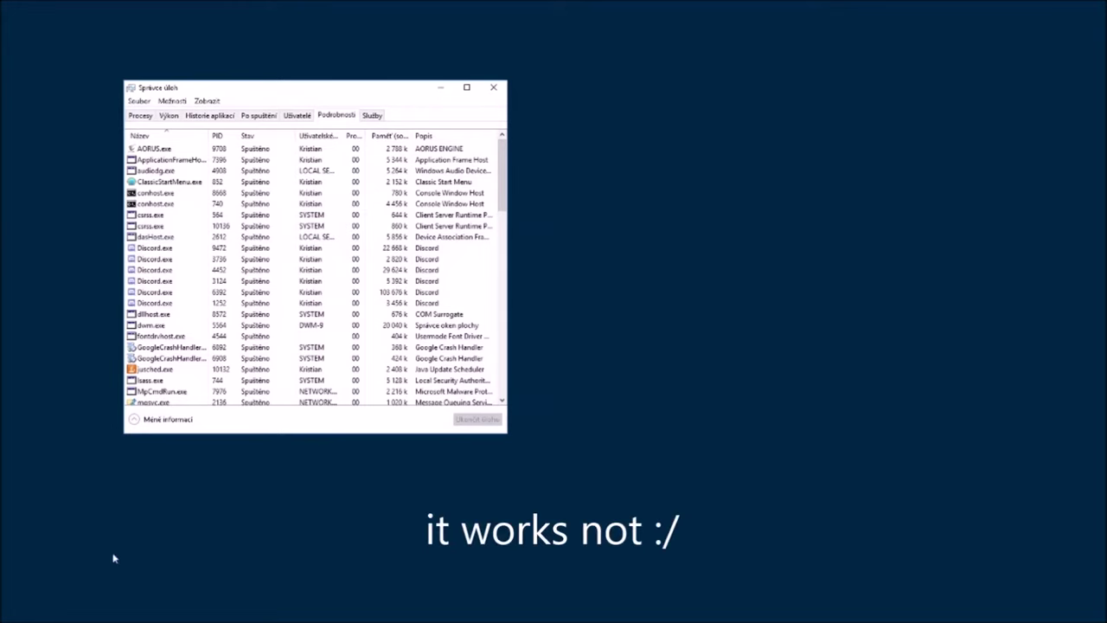
# Step: Restart the standard explorer as a new task and move explorerwhistler to the Recycle Bin
pyautogui.click(147, 101)
pyautogui.click(154, 115)
pyautogui.click(232, 220)
pyautogui.moveTo(768, 263); pyautogui.dragTo(25, 97)
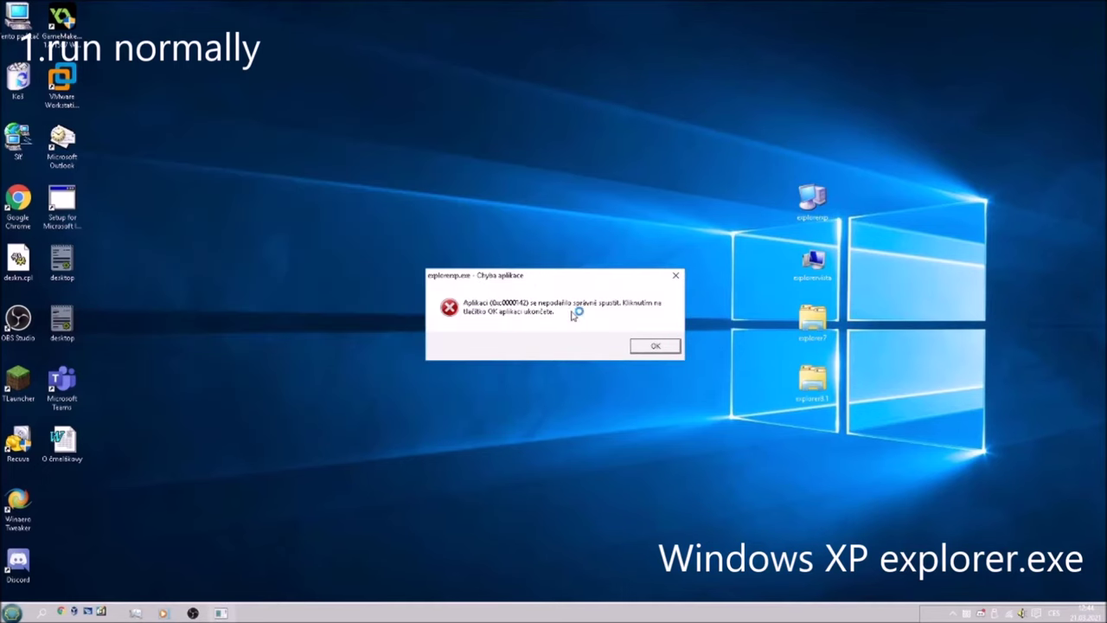
# Step: Dismiss the explorerxp error and set explorerxp to Windows XP (Service Pack 3) compatibility with reduced 8-bit (256) colours
pyautogui.click(654, 345)
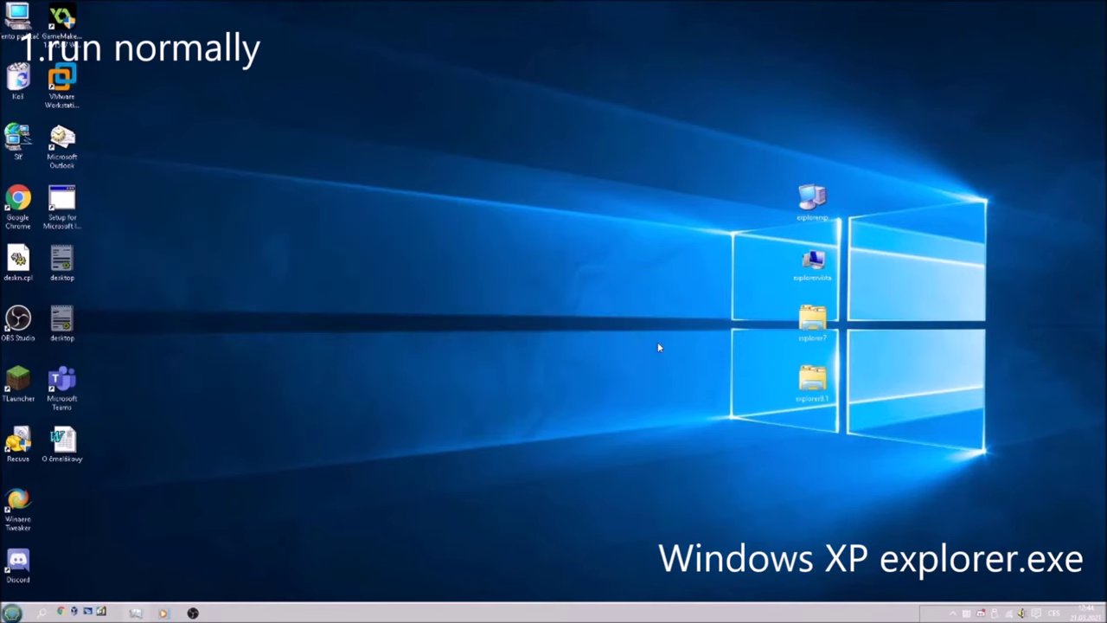
pyautogui.rightClick(811, 206)
pyautogui.click(843, 449)
pyautogui.click(910, 243)
pyautogui.click(882, 325)
pyautogui.click(891, 339)
pyautogui.click(885, 371)
pyautogui.click(873, 372)
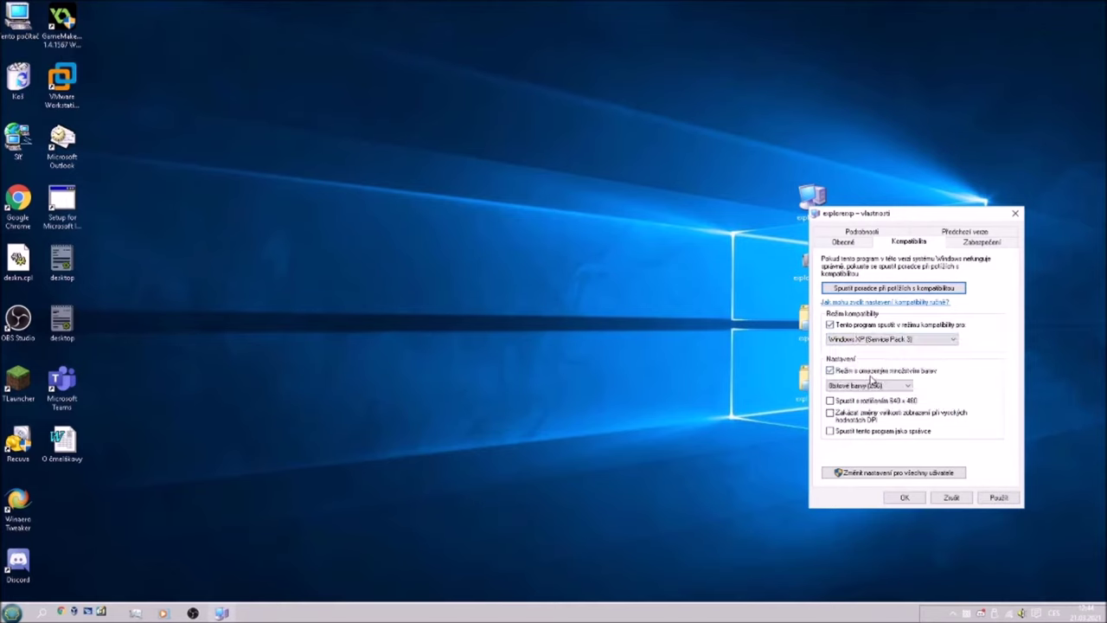
pyautogui.click(903, 497)
# Step: Run explorerxp with its compatibility settings, dismiss the dialogs and bring Task Manager back up
pyautogui.doubleClick(811, 197)
pyautogui.click(623, 333)
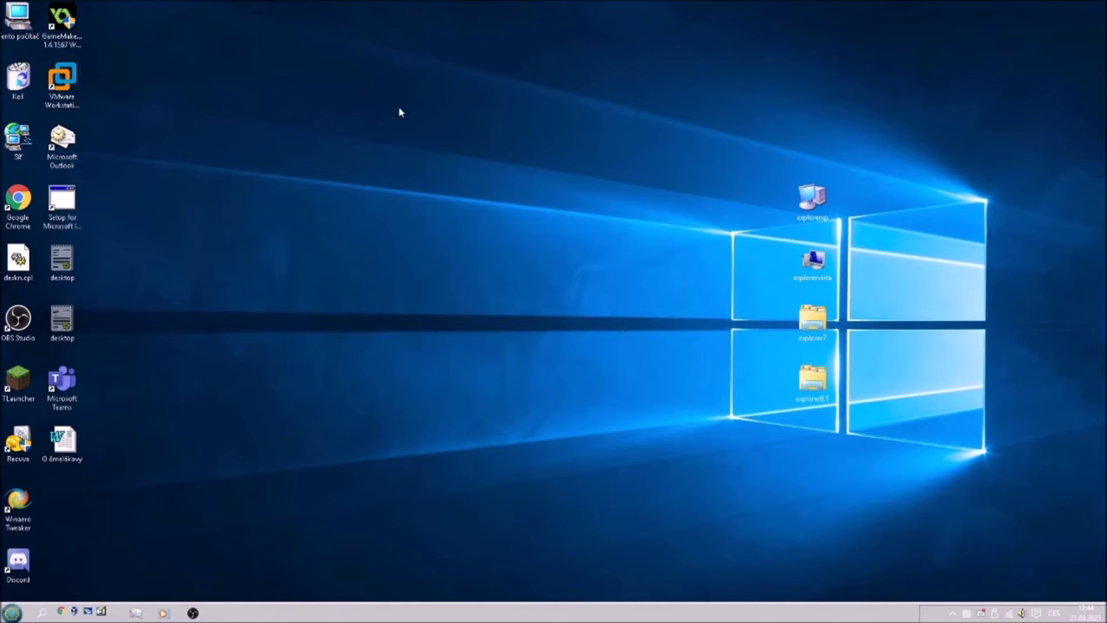
pyautogui.click(636, 351)
pyautogui.click(141, 613)
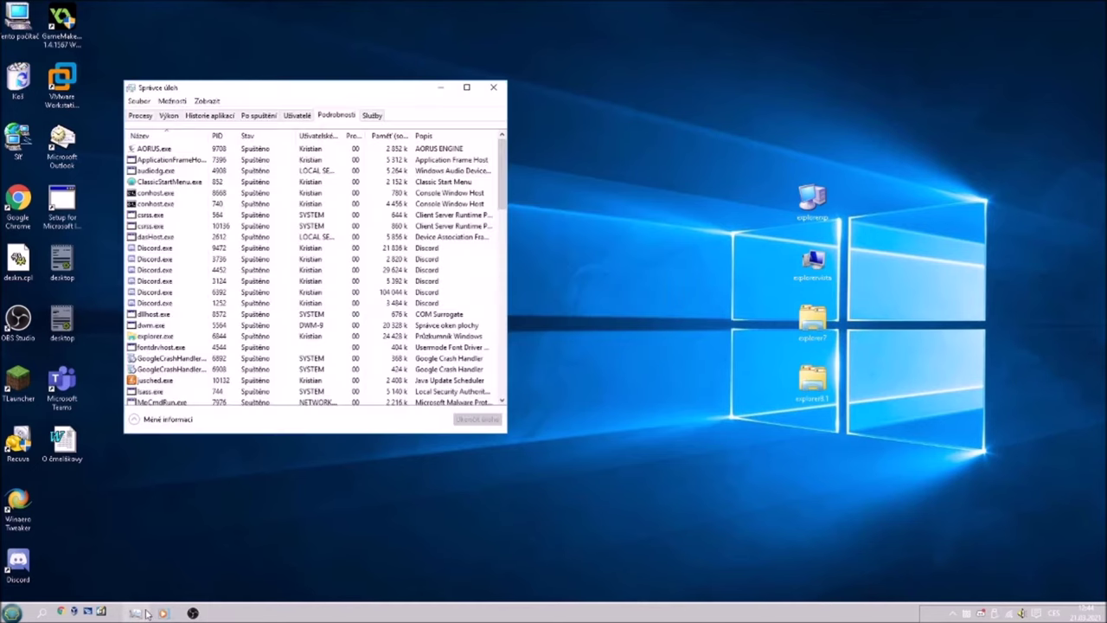
pyautogui.click(141, 101)
pyautogui.click(173, 115)
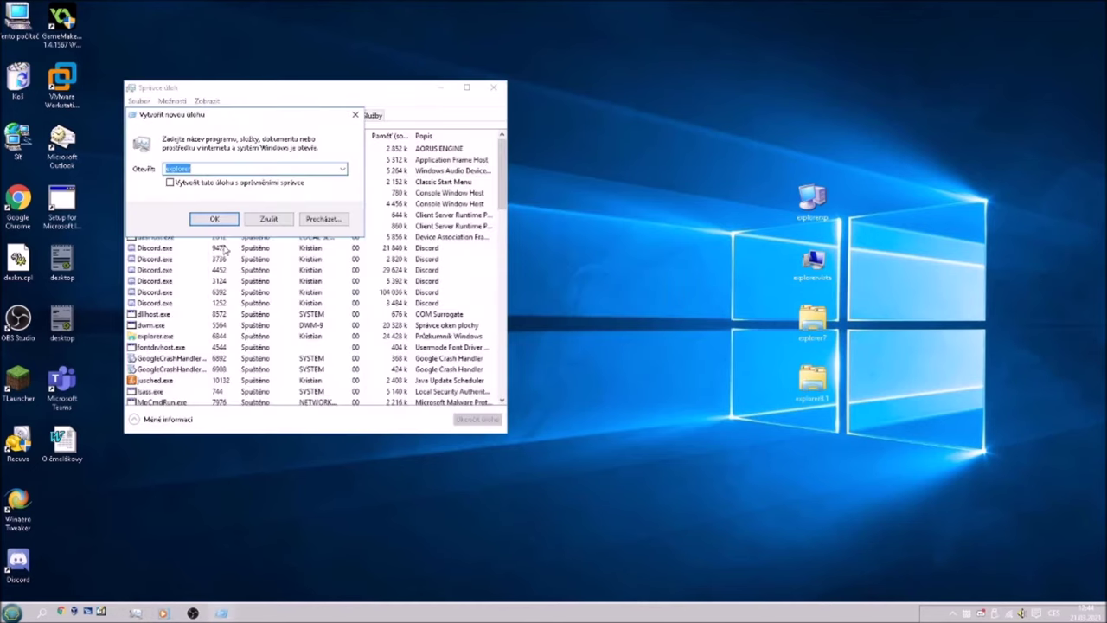
pyautogui.click(323, 219)
pyautogui.click(647, 421)
pyautogui.click(268, 219)
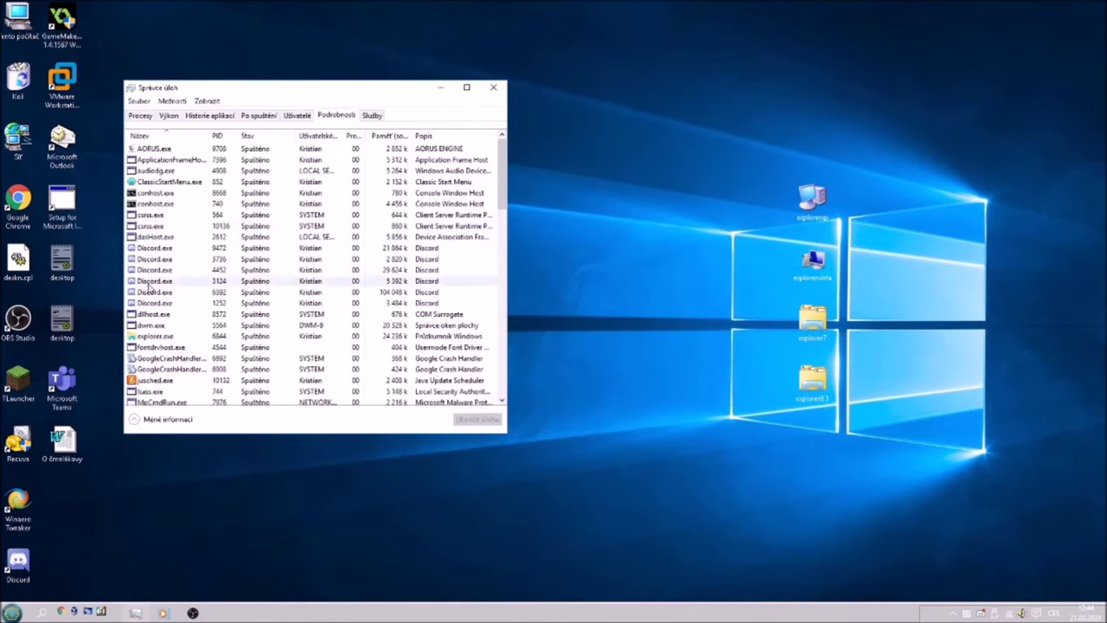
# Step: Select explorer.exe among the running processes and end it
pyautogui.click(199, 335)
pyautogui.click(477, 419)
pyautogui.click(574, 326)
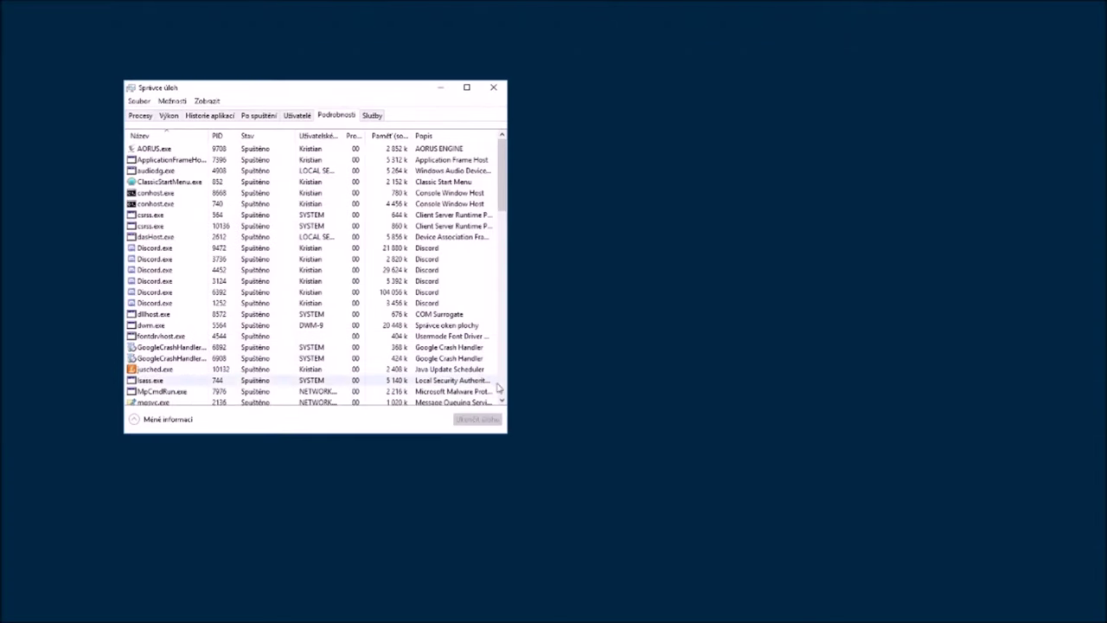
# Step: Run explorerxp from the desktop folder as a new task and minimize Task Manager
pyautogui.click(138, 100)
pyautogui.click(164, 114)
pyautogui.click(323, 218)
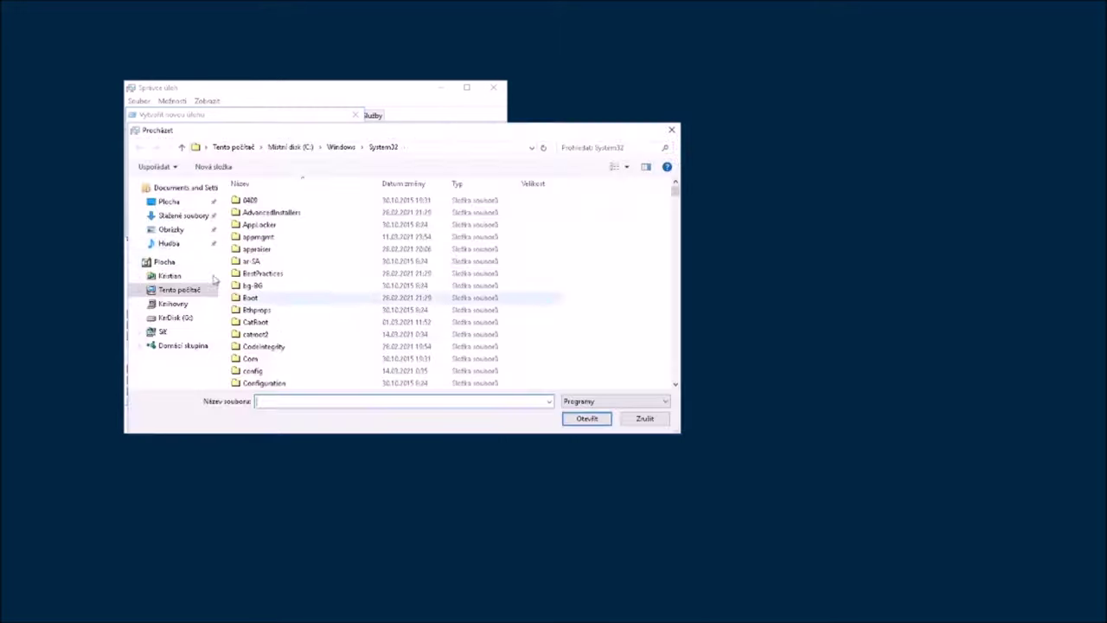
pyautogui.click(169, 201)
pyautogui.doubleClick(258, 249)
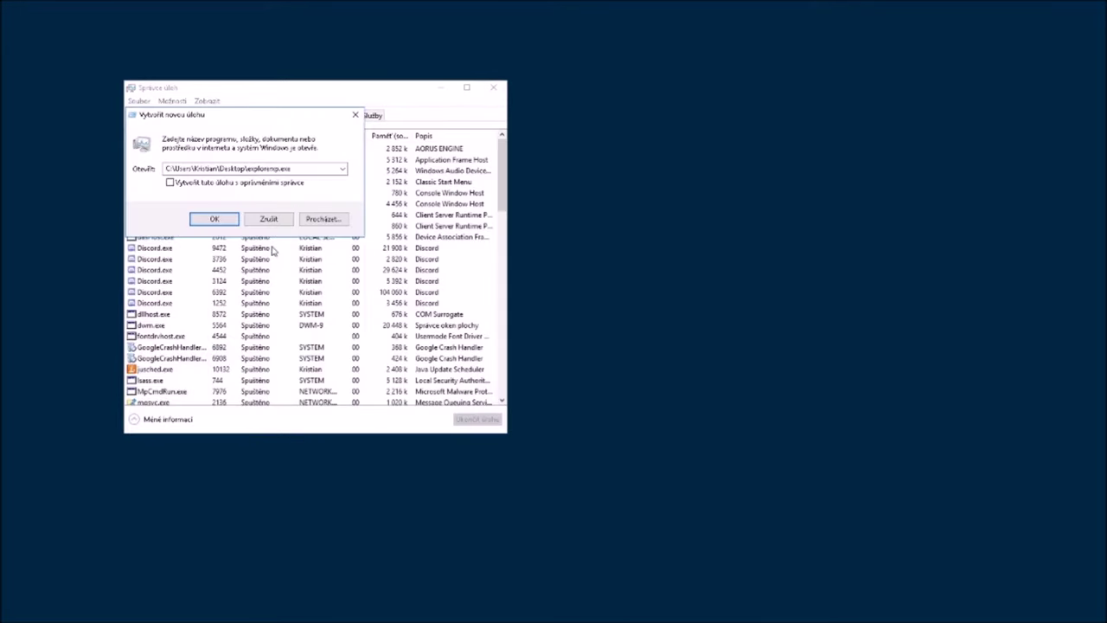
pyautogui.click(213, 219)
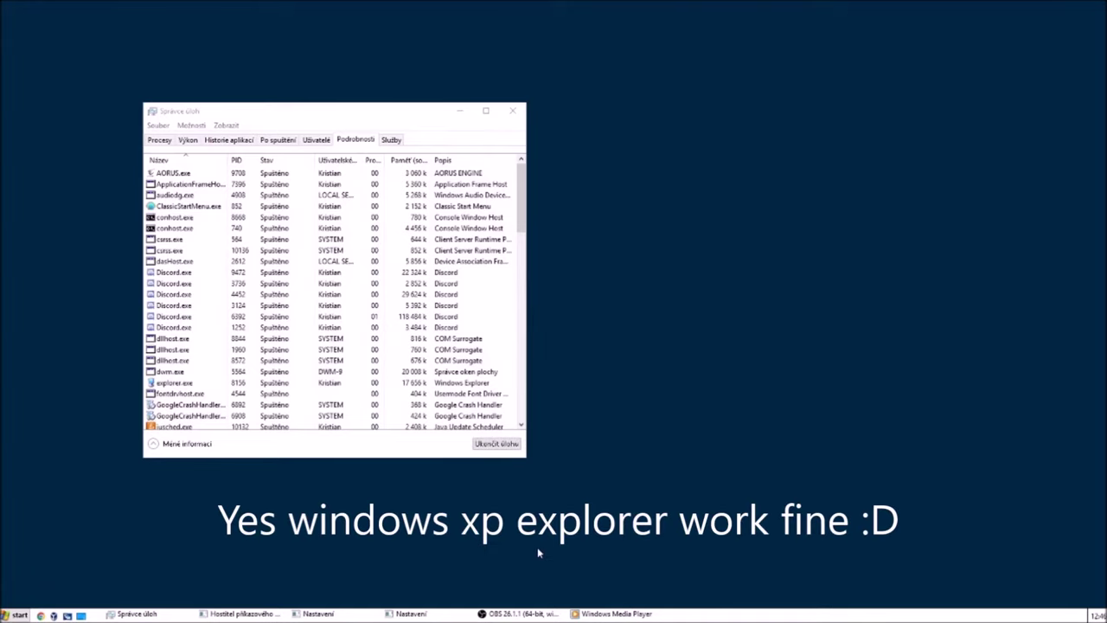
pyautogui.click(458, 110)
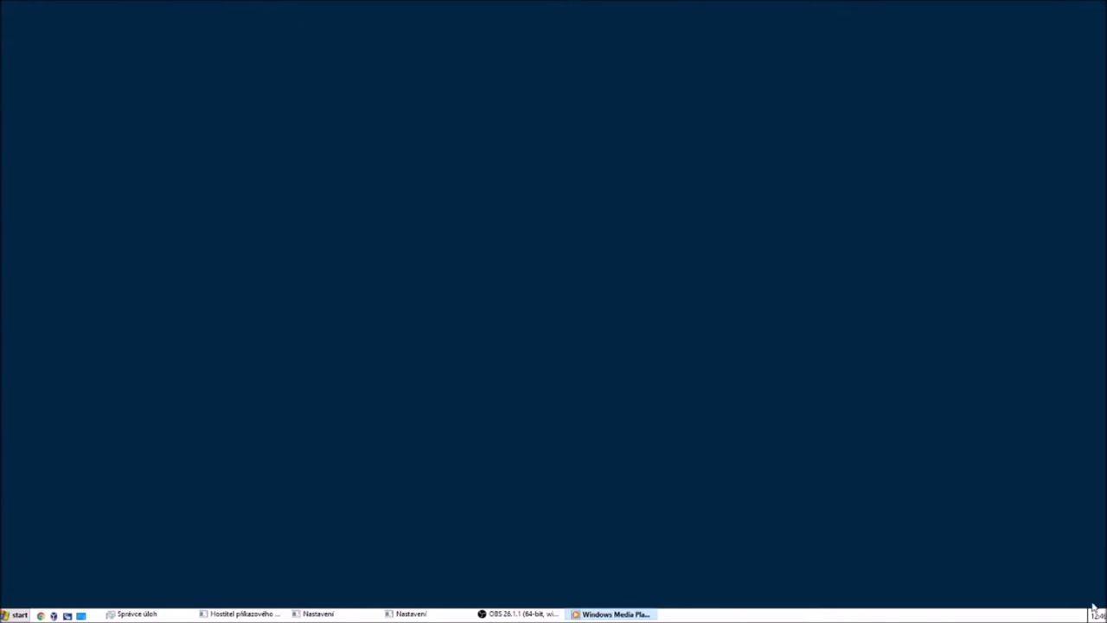
# Step: Try to bring up the console host and both Settings windows from the taskbar
pyautogui.click(320, 613)
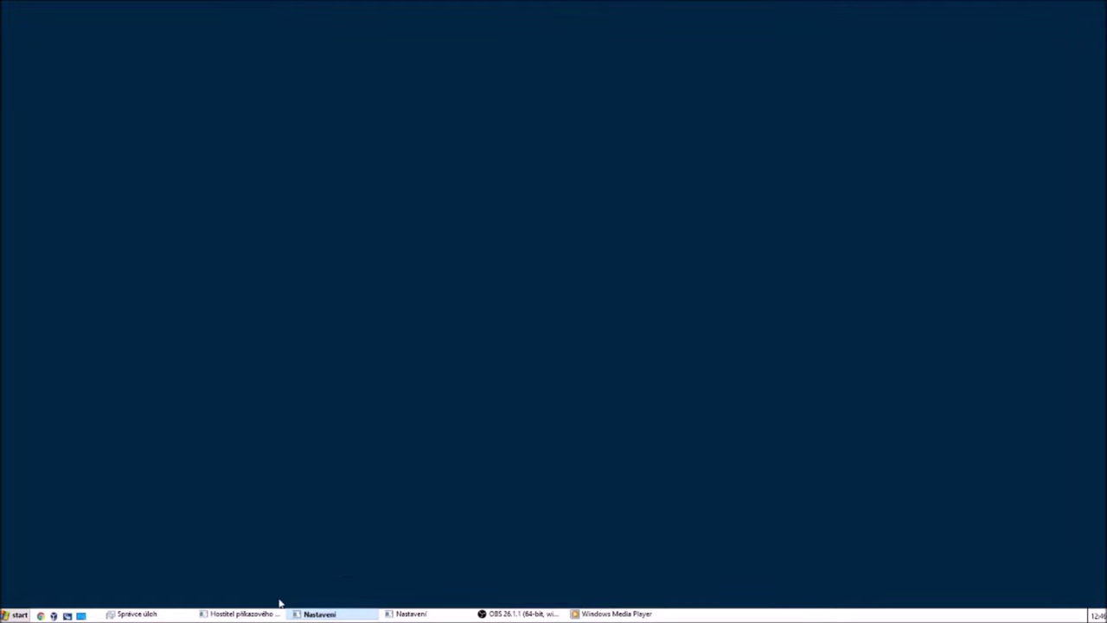
pyautogui.click(237, 613)
pyautogui.click(333, 613)
pyautogui.click(275, 613)
pyautogui.click(406, 613)
pyautogui.click(240, 614)
pyautogui.click(332, 613)
pyautogui.click(406, 612)
# Step: Try to close both Settings windows and force the unresponsive one to end immediately
pyautogui.rightClick(425, 613)
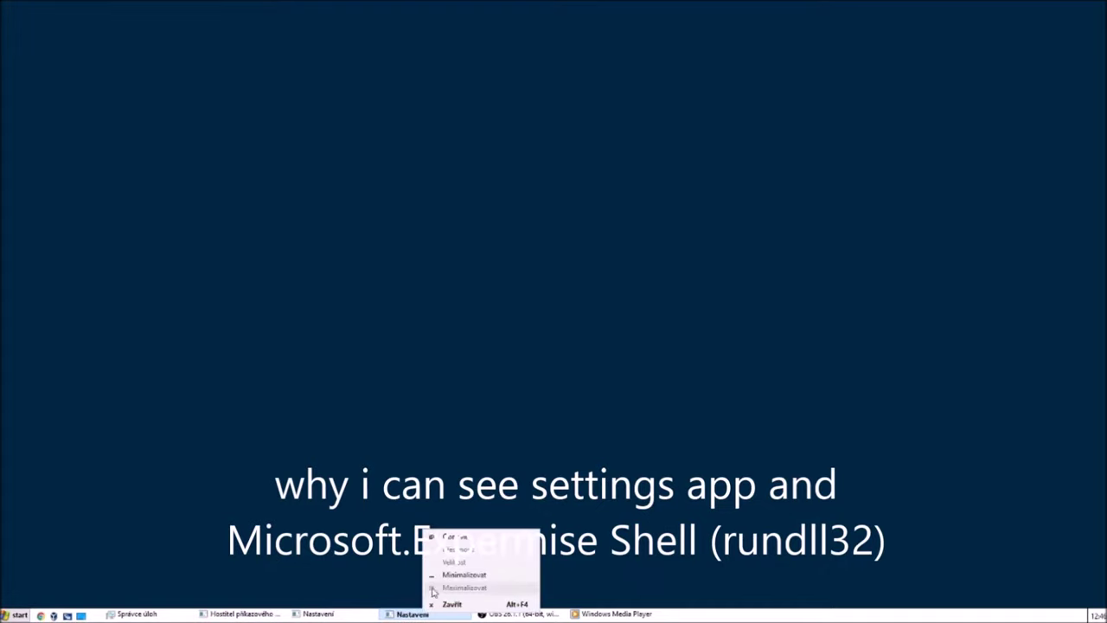
pyautogui.click(471, 605)
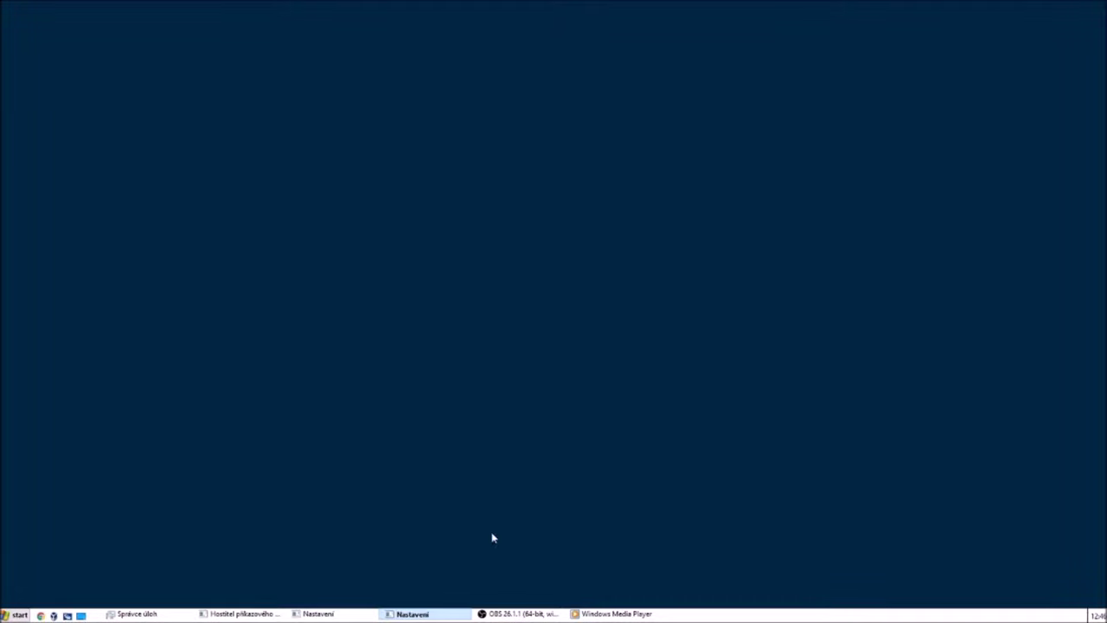
pyautogui.click(334, 615)
pyautogui.rightClick(362, 614)
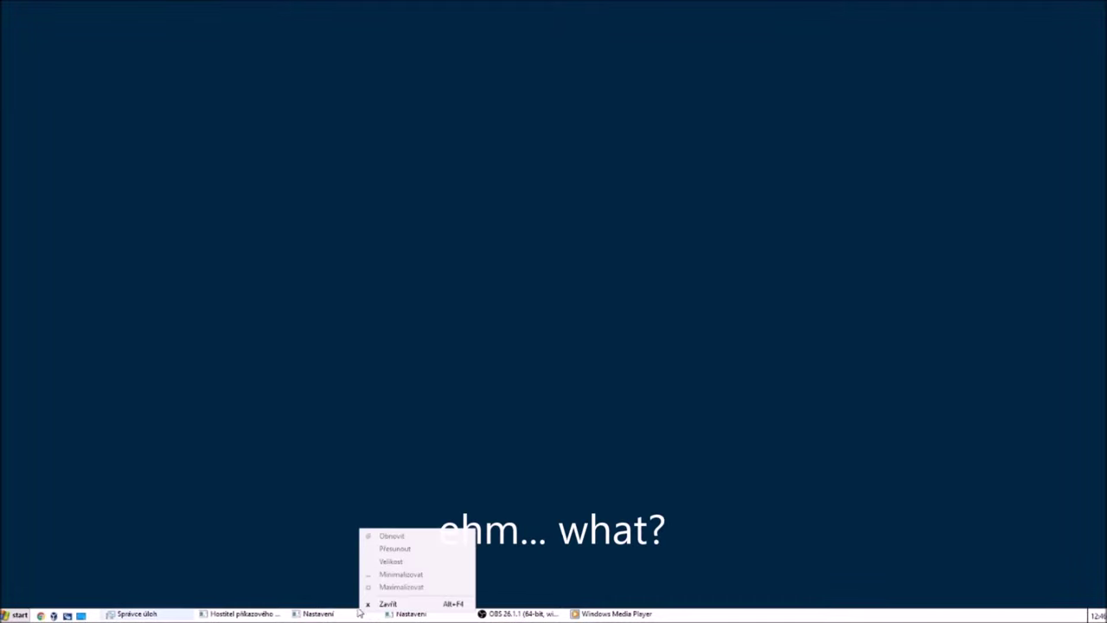
pyautogui.click(368, 603)
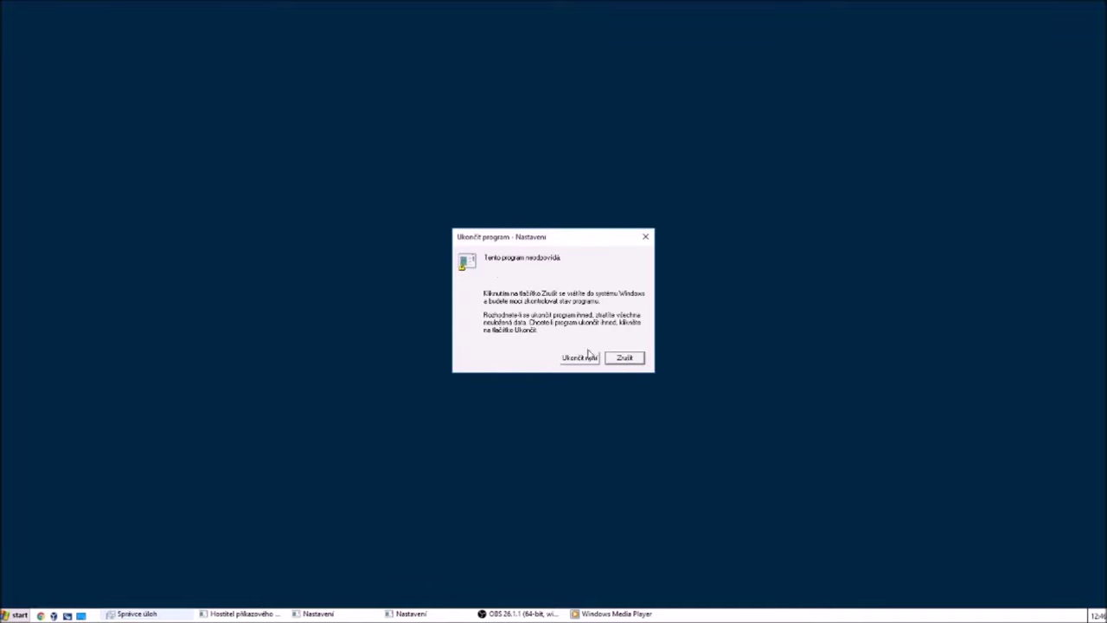
pyautogui.click(580, 356)
pyautogui.click(561, 307)
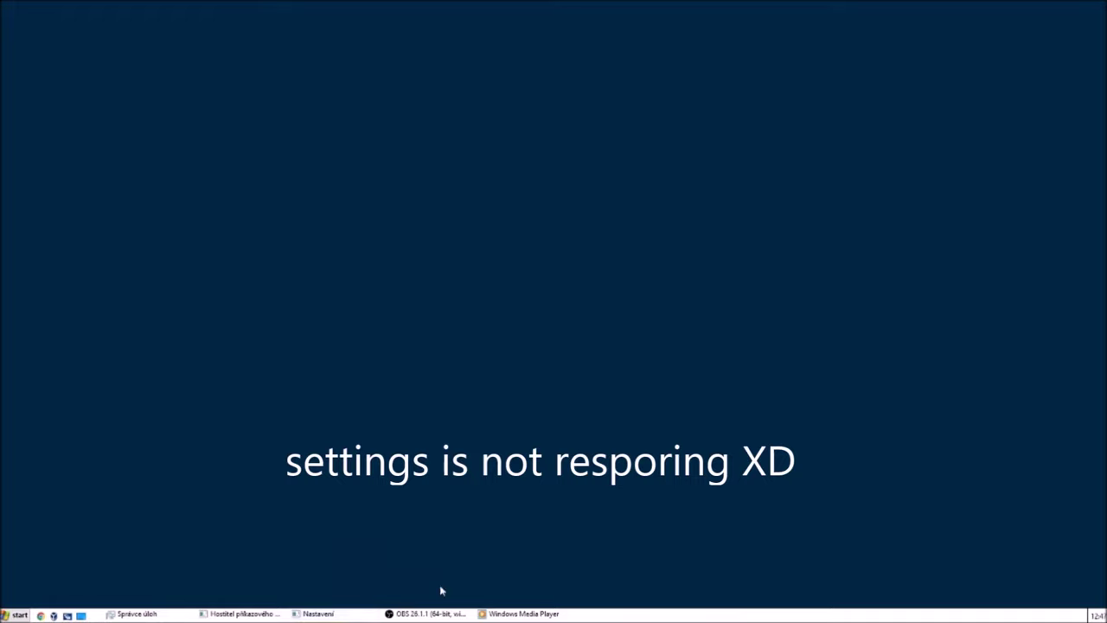
# Step: Open the Windows XP Start menu and bring up its properties
pyautogui.click(17, 616)
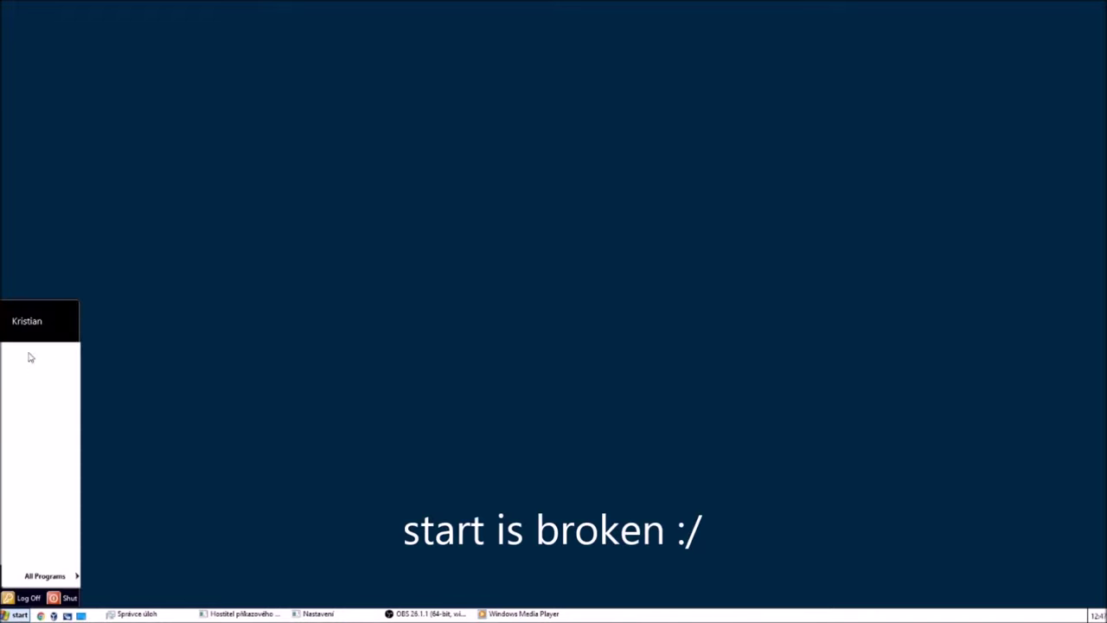
pyautogui.rightClick(47, 320)
pyautogui.click(69, 322)
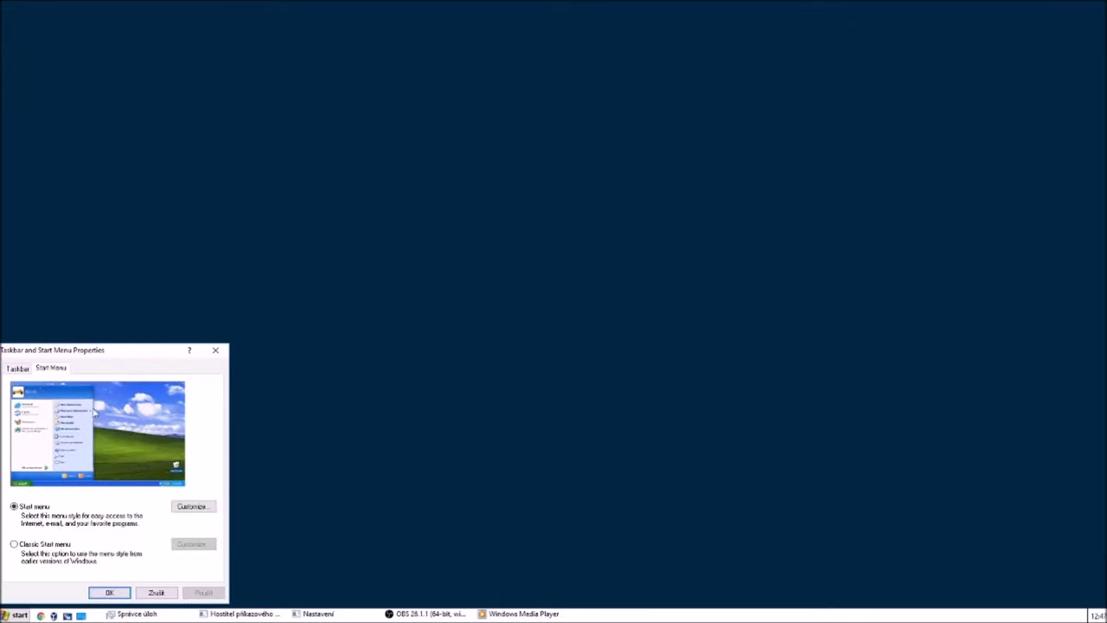
# Step: Move the properties dialog aside, apply the Classic Start menu style and try opening the Start menu
pyautogui.click(50, 545)
pyautogui.moveTo(115, 355); pyautogui.dragTo(701, 327)
pyautogui.click(793, 565)
pyautogui.click(19, 618)
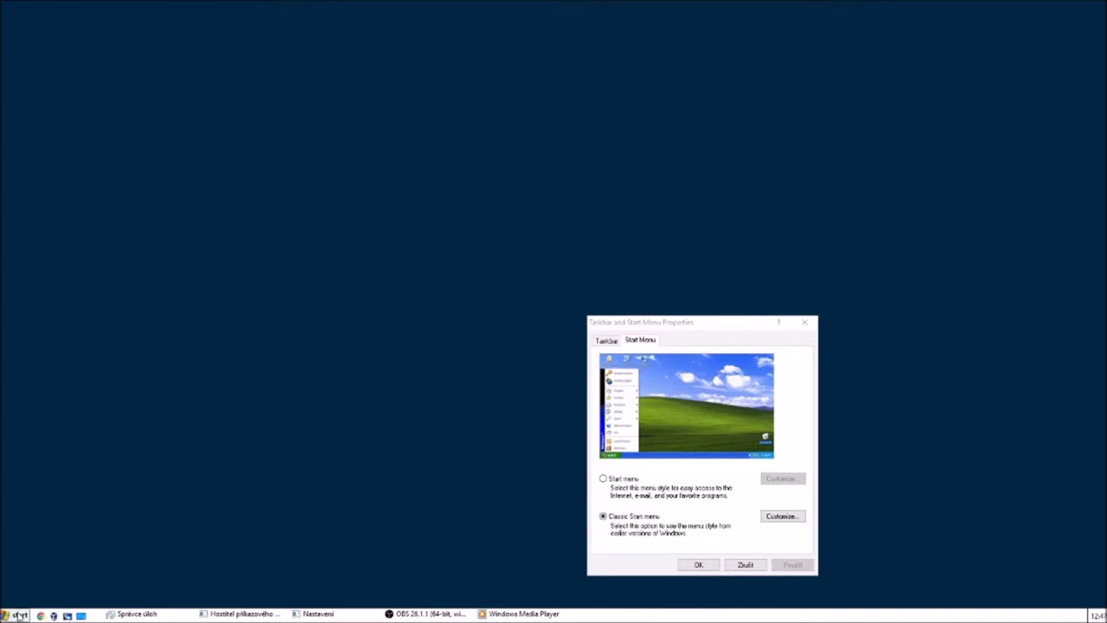
pyautogui.click(624, 480)
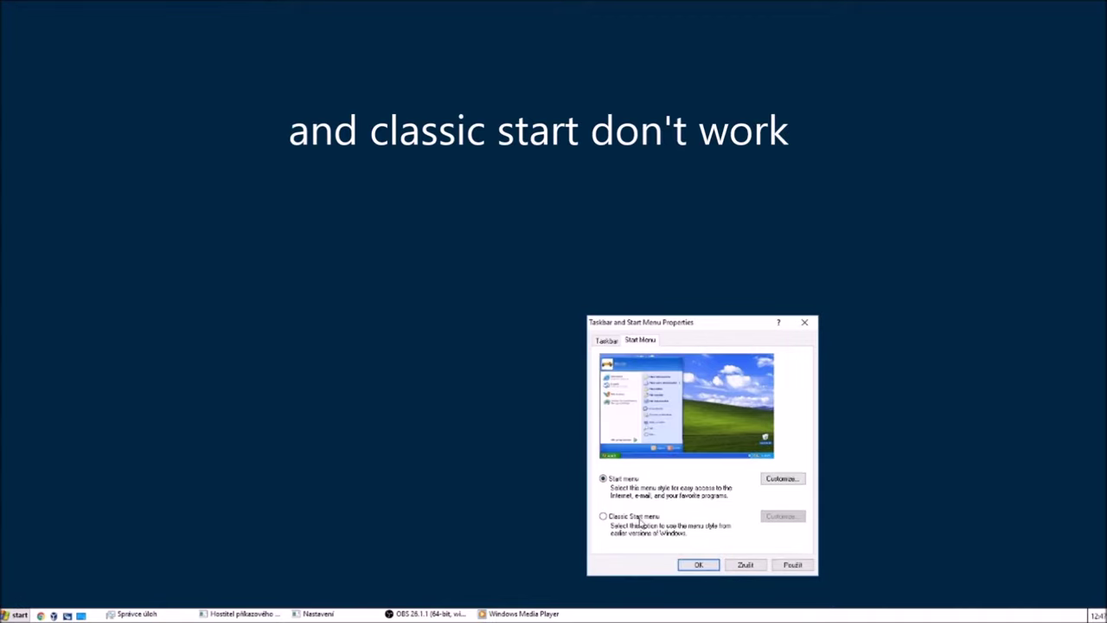
pyautogui.click(652, 518)
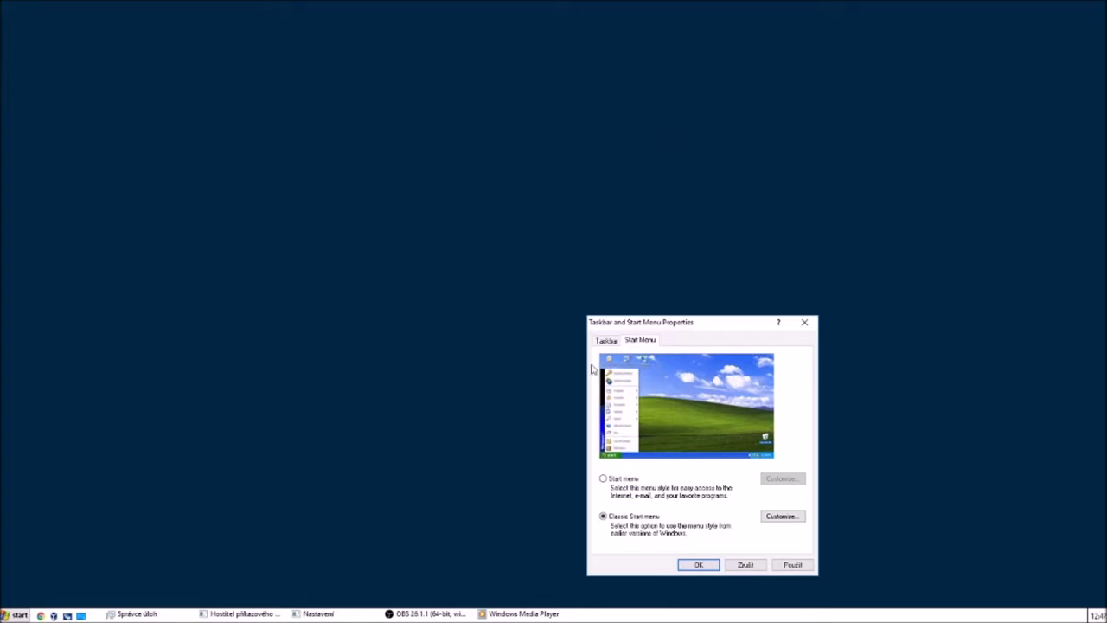
pyautogui.click(792, 564)
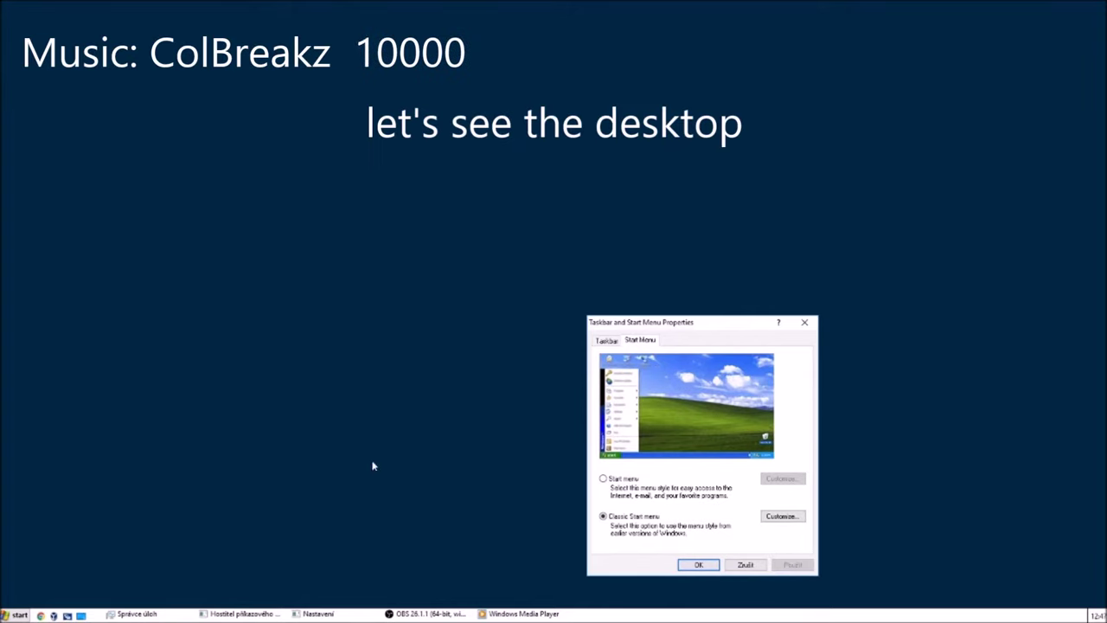
# Step: Show the desktop, move the user folder, Homegroup, Libraries and Control Panel icons away from the other icons, and refresh
pyautogui.click(81, 615)
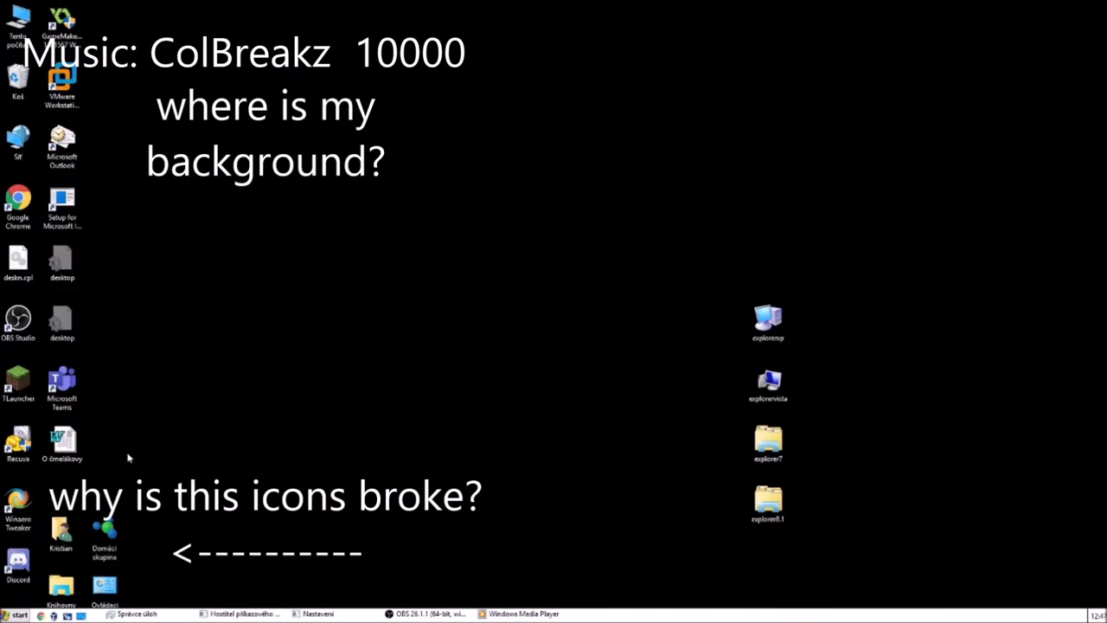
pyautogui.moveTo(141, 494); pyautogui.dragTo(317, 384)
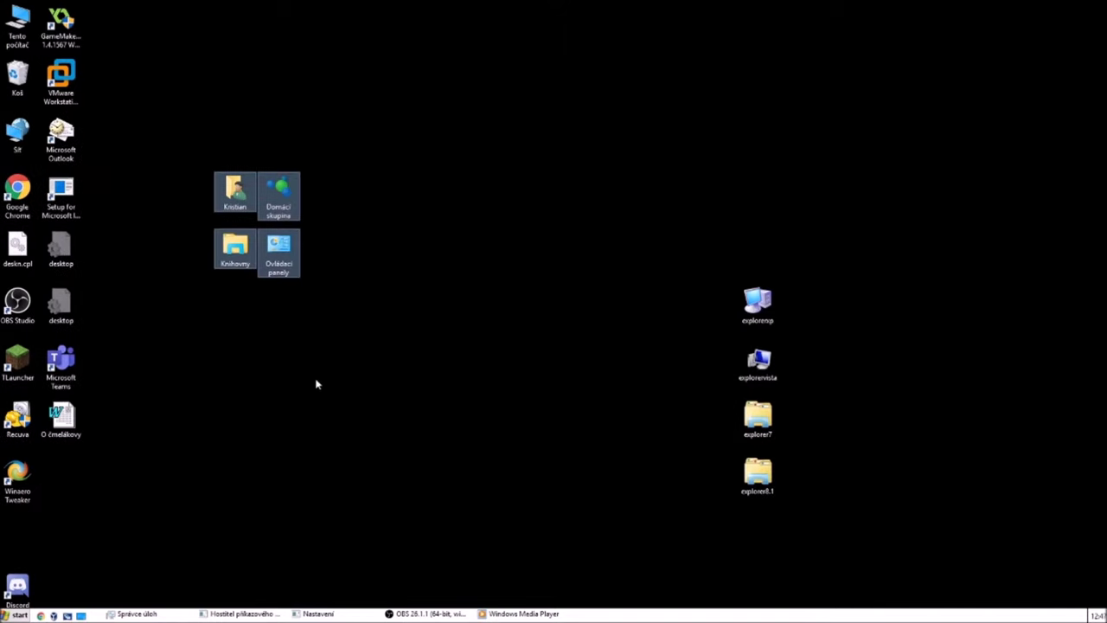
pyautogui.rightClick(312, 437)
pyautogui.click(372, 465)
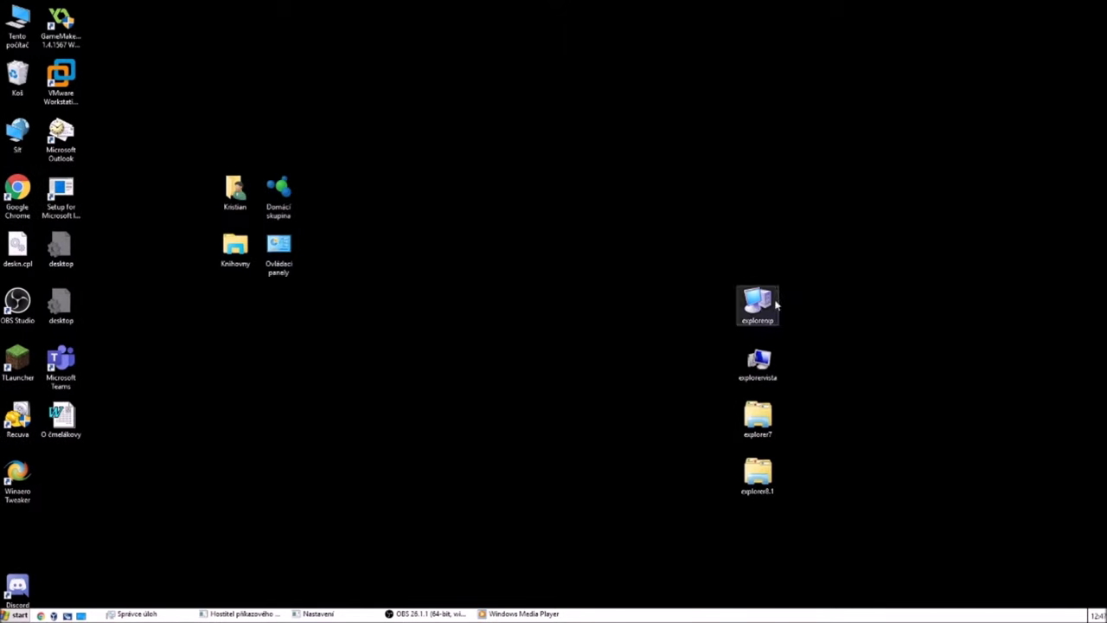
# Step: Move the Discord icon directly below Winaero Tweaker and refresh the desktop
pyautogui.moveTo(13, 592); pyautogui.dragTo(19, 537)
pyautogui.rightClick(257, 410)
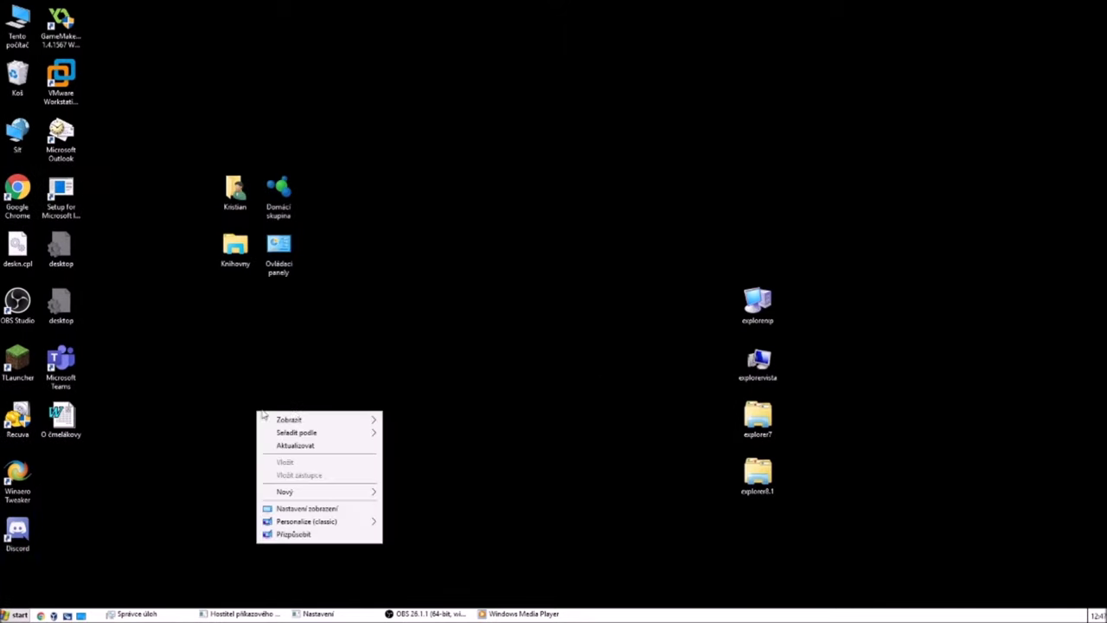
pyautogui.click(315, 447)
pyautogui.rightClick(315, 447)
pyautogui.click(400, 481)
# Step: Open the classic personalization window, apply the white high-contrast theme (Vysoký kontrast – bílá) and move the window aside
pyautogui.rightClick(653, 200)
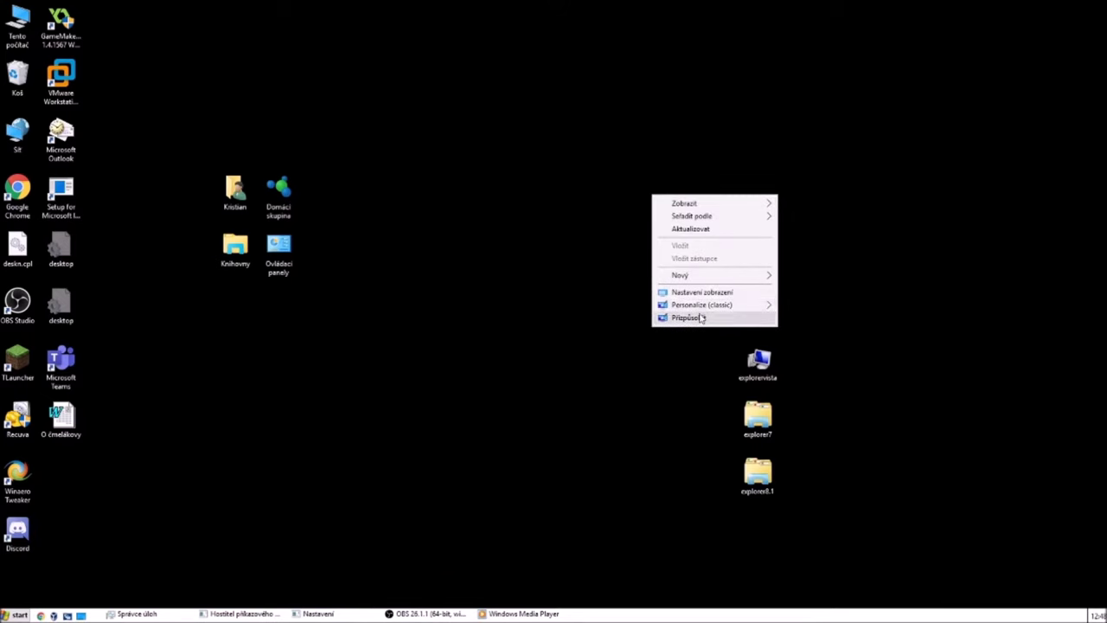
pyautogui.moveTo(718, 303)
pyautogui.click(790, 303)
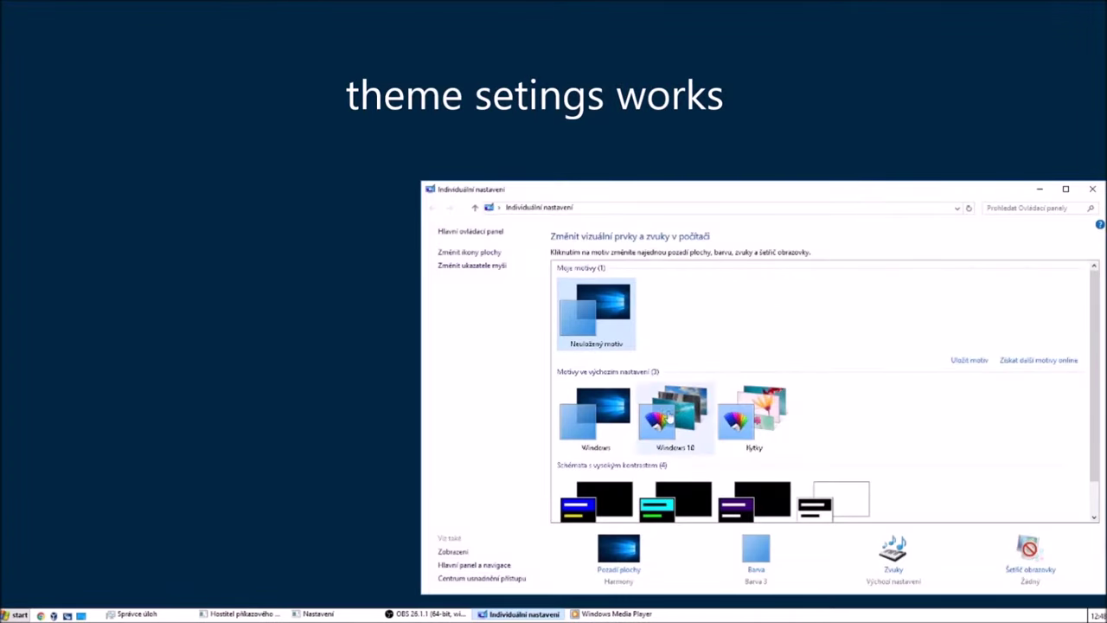
pyautogui.scroll(-1, 761, 424)
pyautogui.click(814, 482)
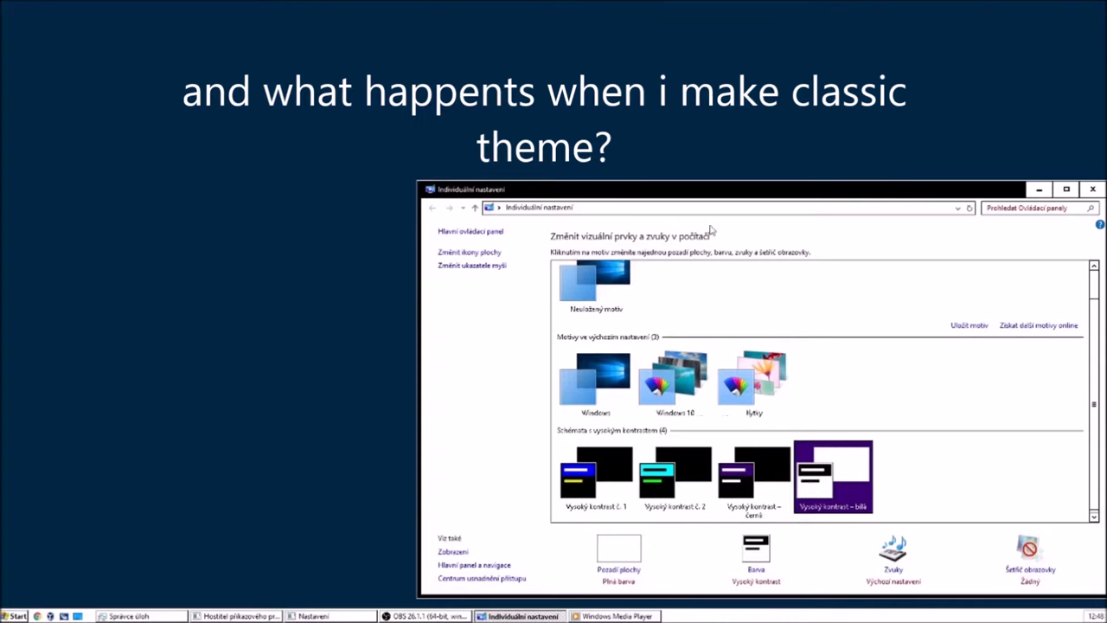
pyautogui.moveTo(816, 192); pyautogui.dragTo(576, 170)
# Step: Try opening the classic Start menu under the high-contrast theme and bring up the Start button's properties
pyautogui.click(5, 614)
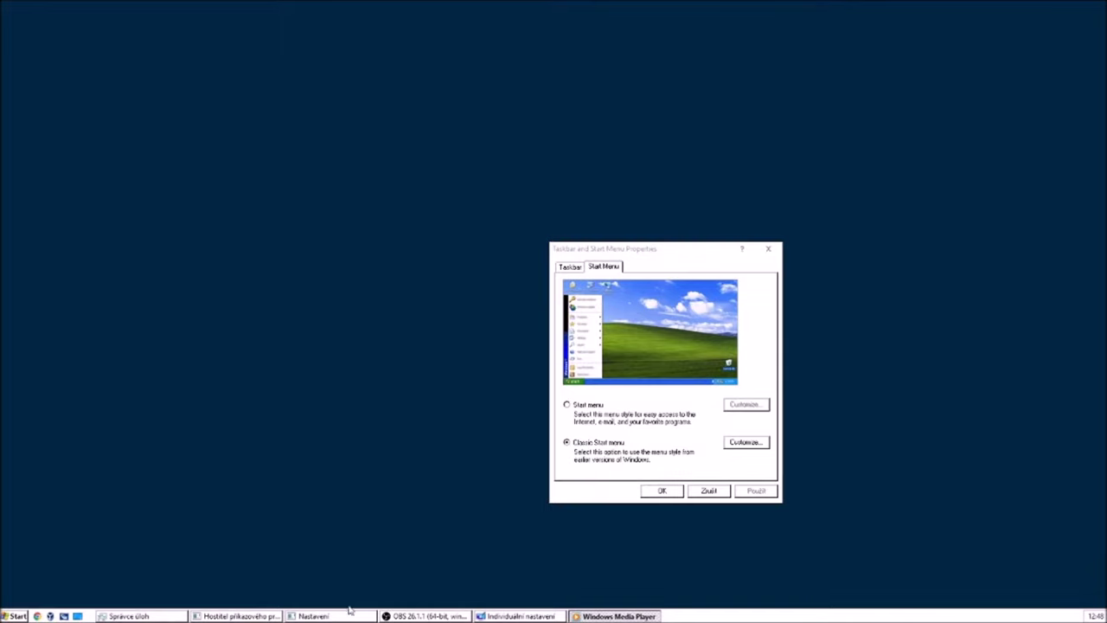
pyautogui.rightClick(15, 615)
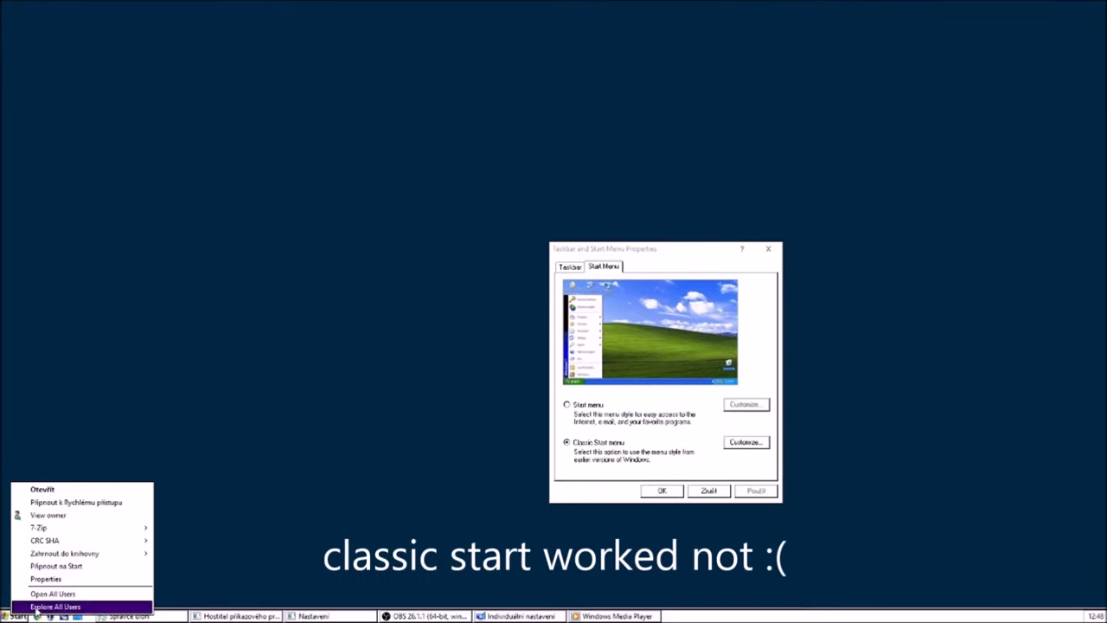
pyautogui.click(63, 584)
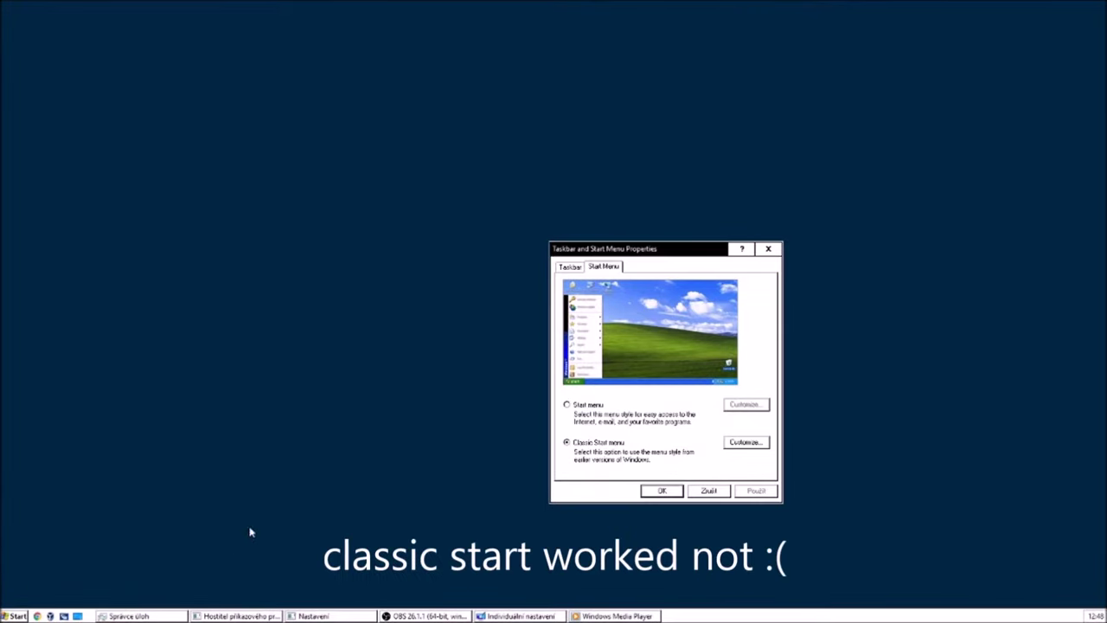
# Step: Switch back to the regular Start menu style, open the menu and try context menus on All Programs and the user header
pyautogui.click(586, 405)
pyautogui.click(16, 616)
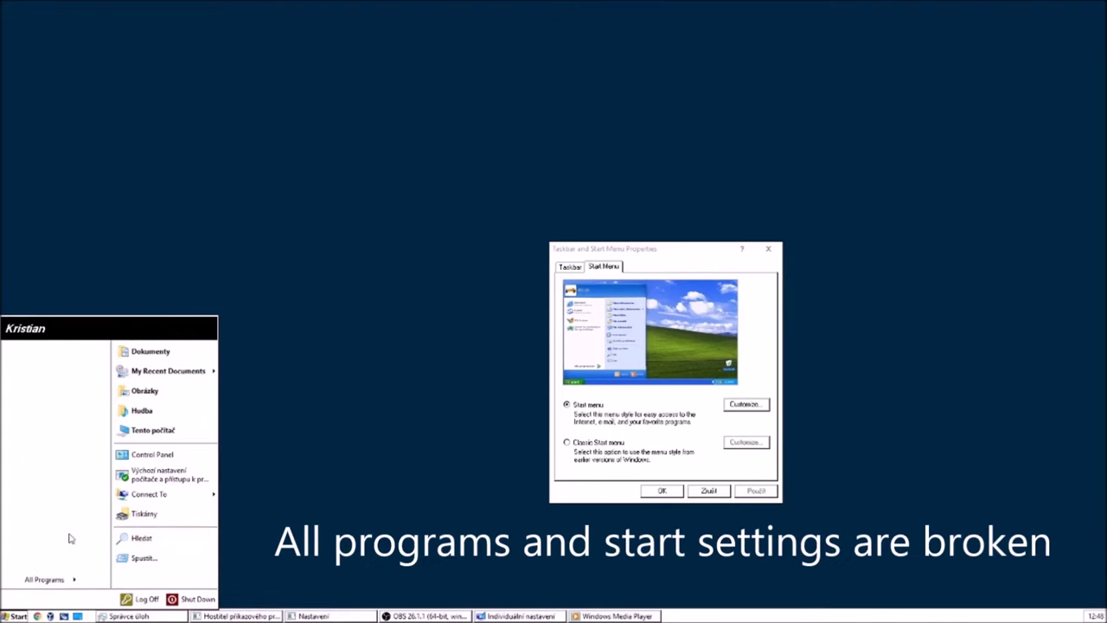
pyautogui.rightClick(71, 588)
pyautogui.click(32, 460)
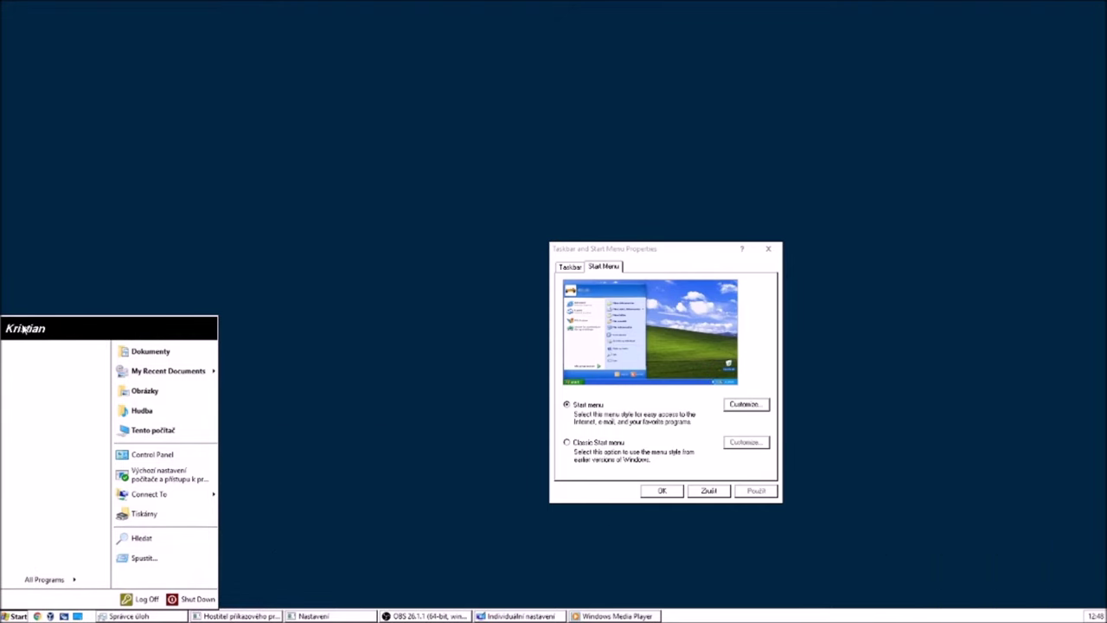
pyautogui.rightClick(95, 329)
pyautogui.click(91, 468)
pyautogui.click(13, 611)
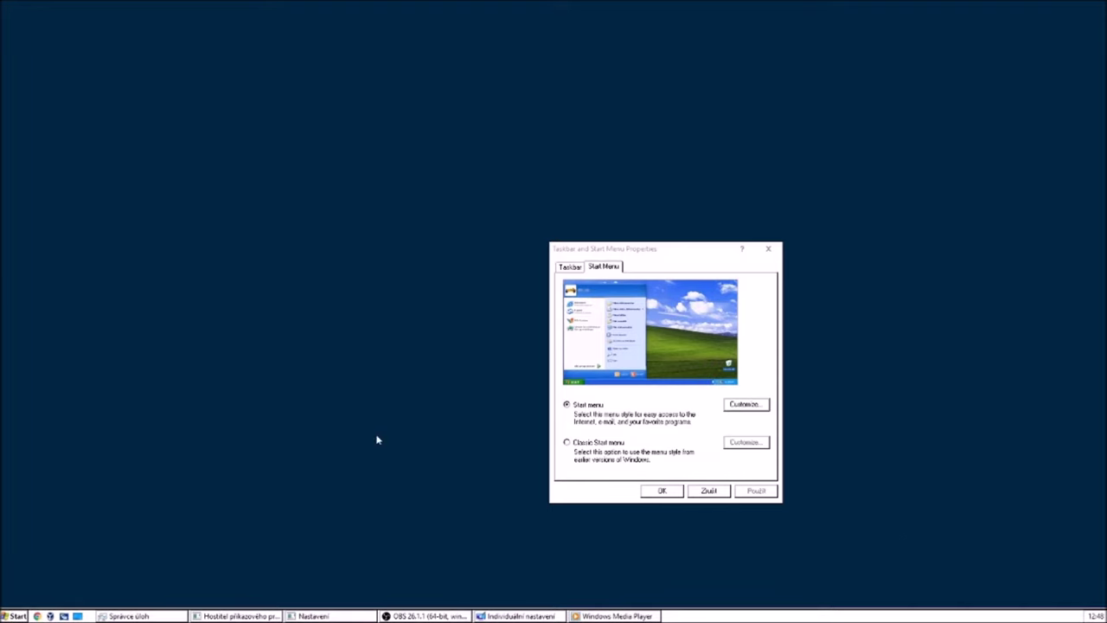
# Step: Confirm the Start menu properties, apply the Windows 10 theme and check the Start menu under it
pyautogui.click(662, 491)
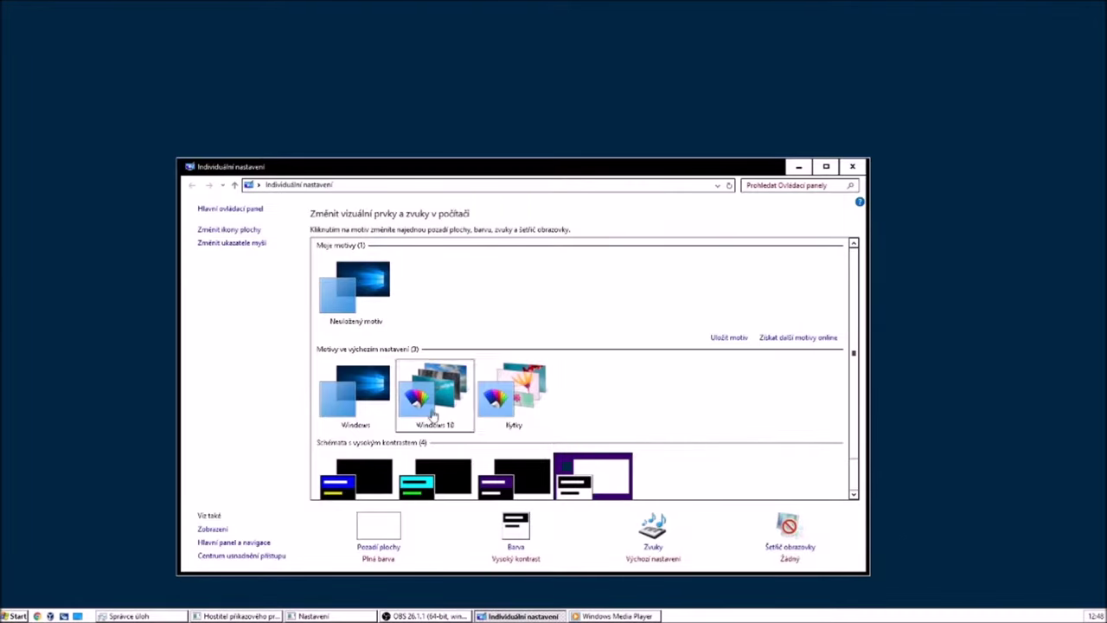
pyautogui.click(446, 335)
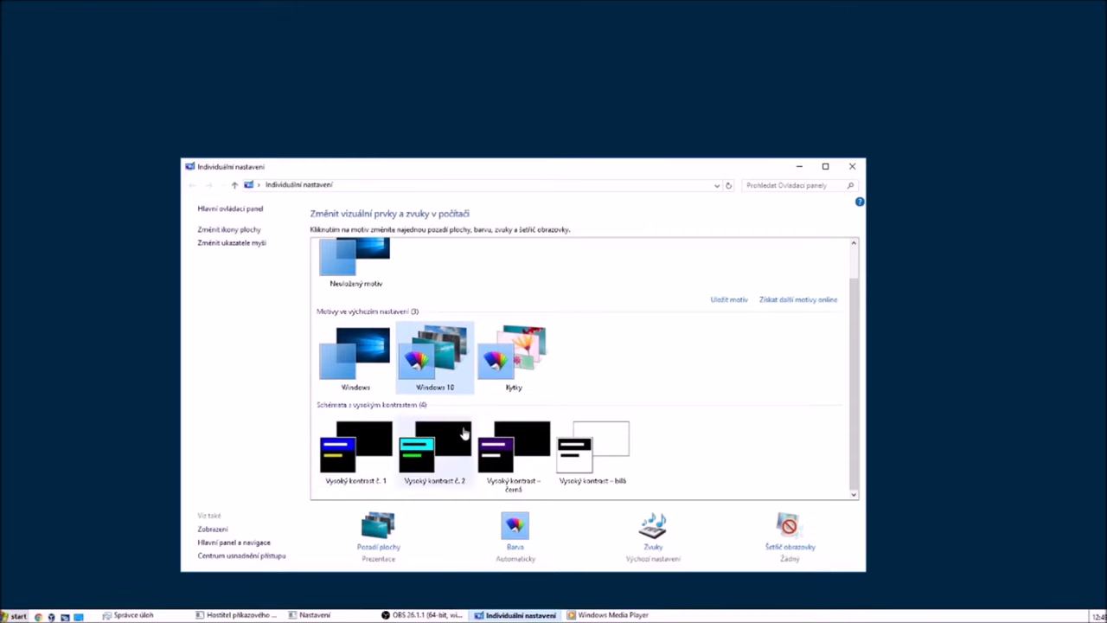
pyautogui.click(17, 615)
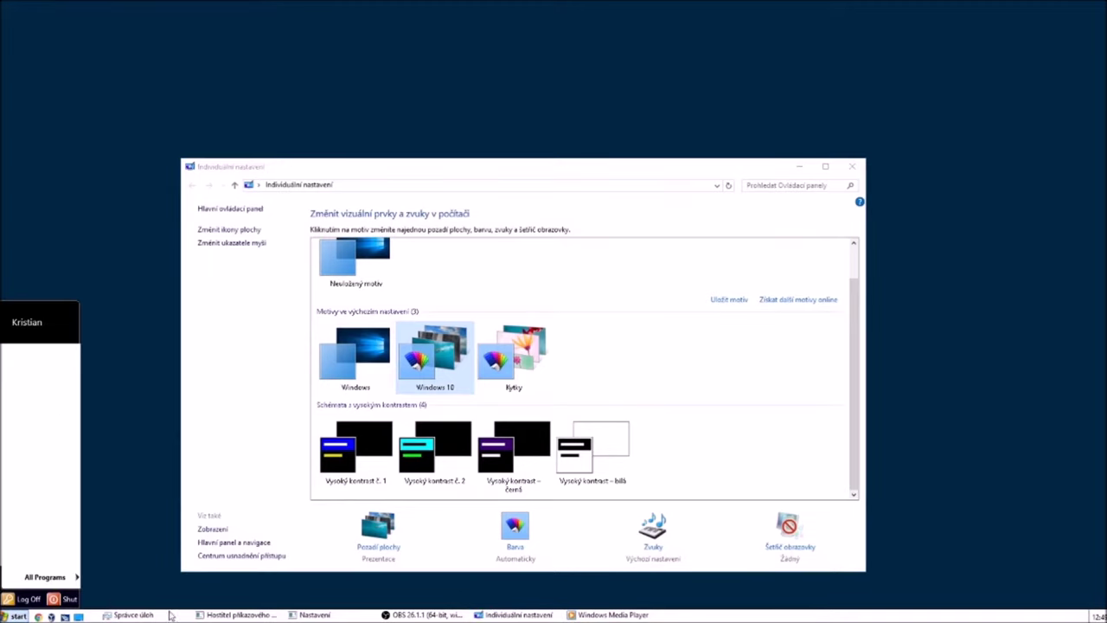
pyautogui.click(147, 560)
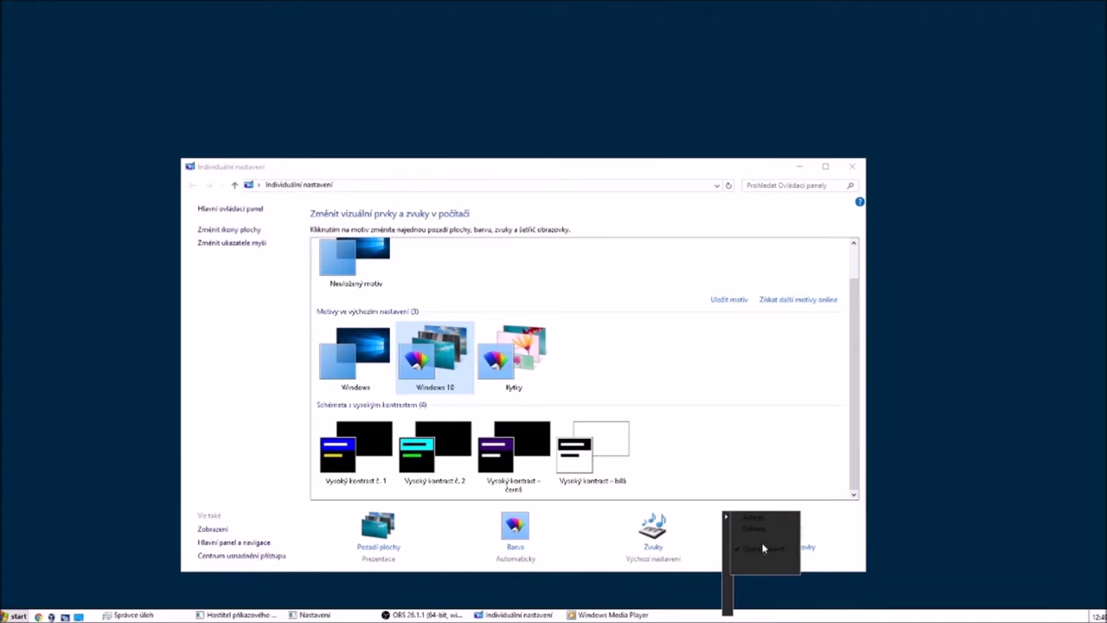
# Step: Open the taskbar properties and try out the Show Quick Launch option and the notification area customization
pyautogui.click(729, 612)
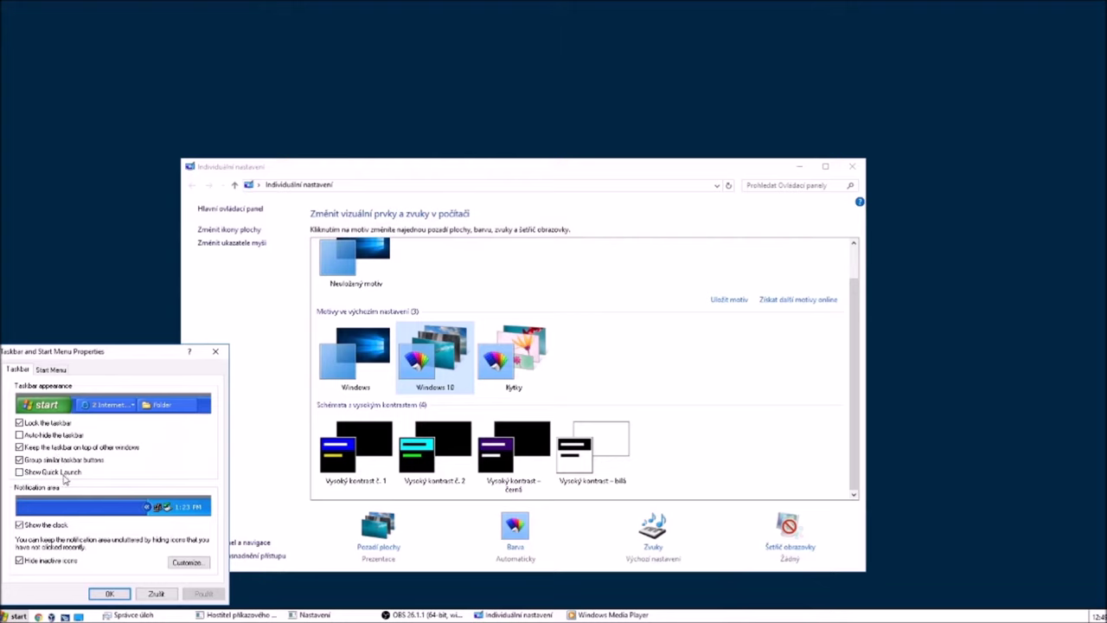
pyautogui.click(63, 476)
pyautogui.click(186, 562)
pyautogui.click(159, 590)
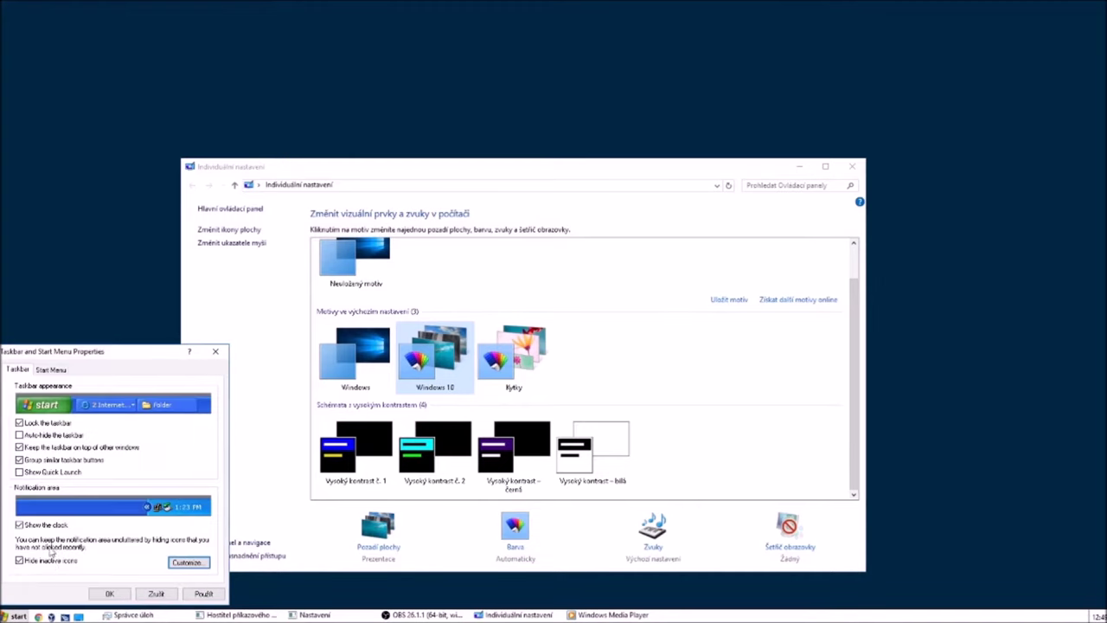
# Step: Turn Hide inactive icons off and back on, trying the clock's context menu and the notification customization list
pyautogui.click(53, 559)
pyautogui.click(203, 593)
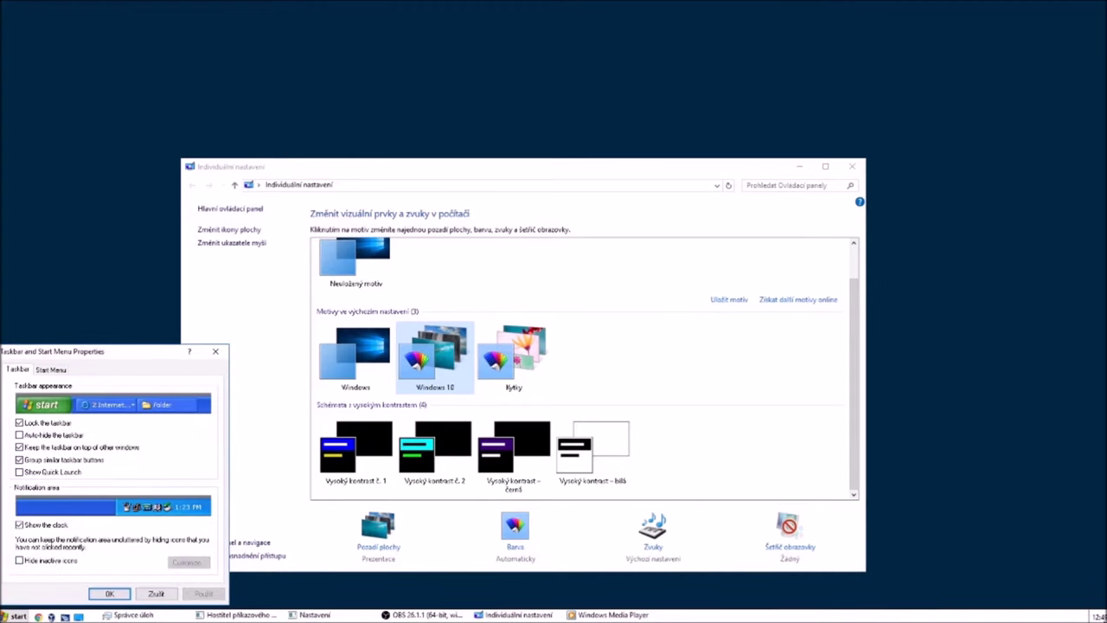
pyautogui.rightClick(1096, 615)
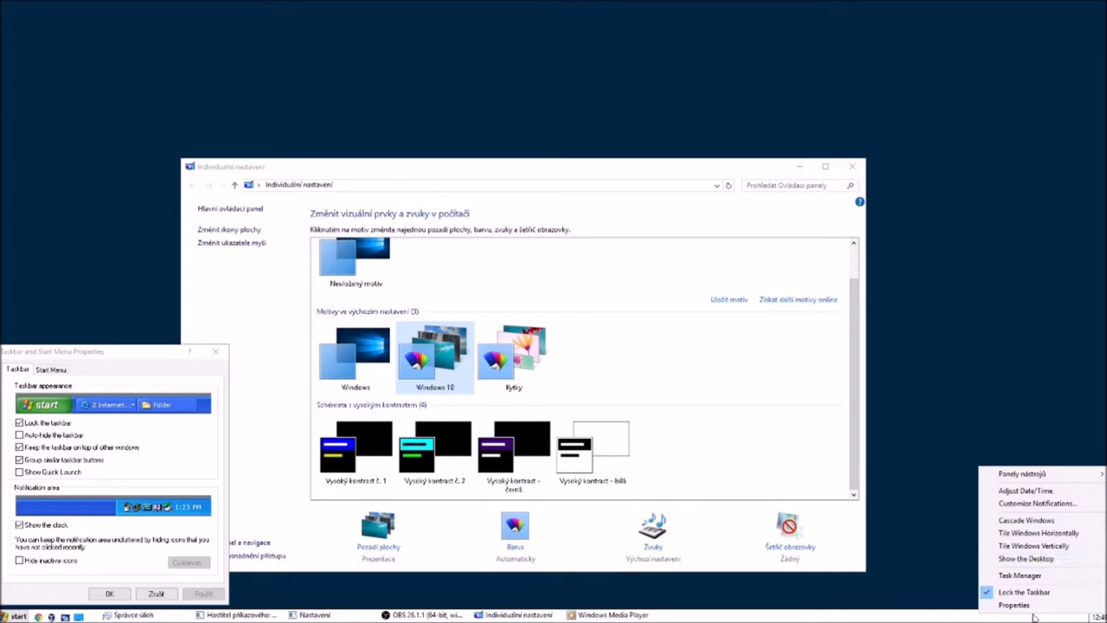
pyautogui.click(1071, 295)
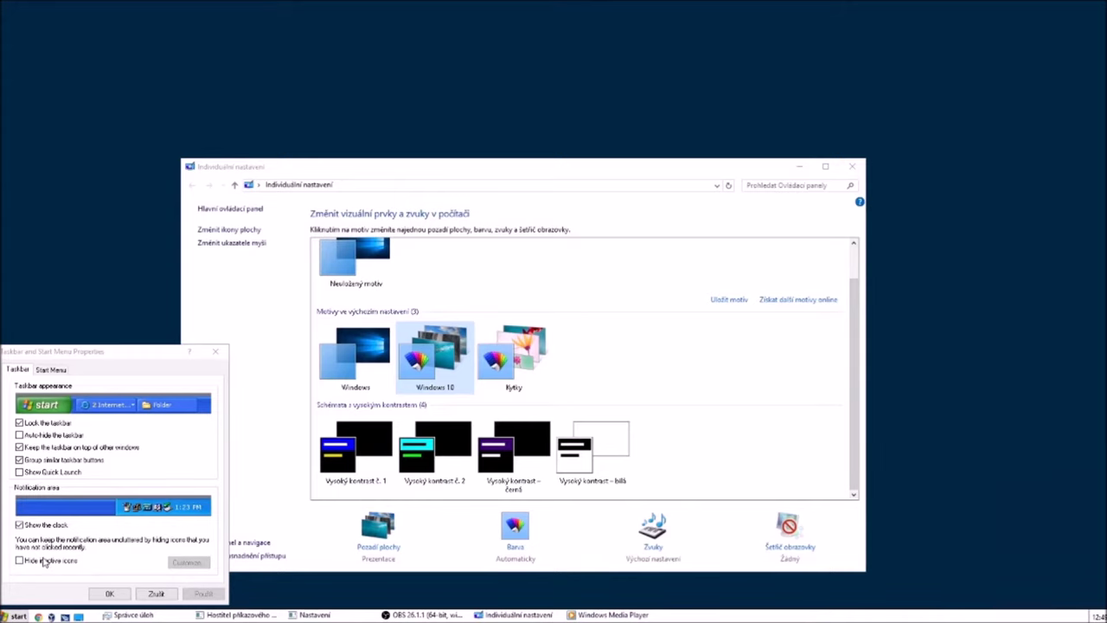
pyautogui.click(54, 560)
pyautogui.click(181, 562)
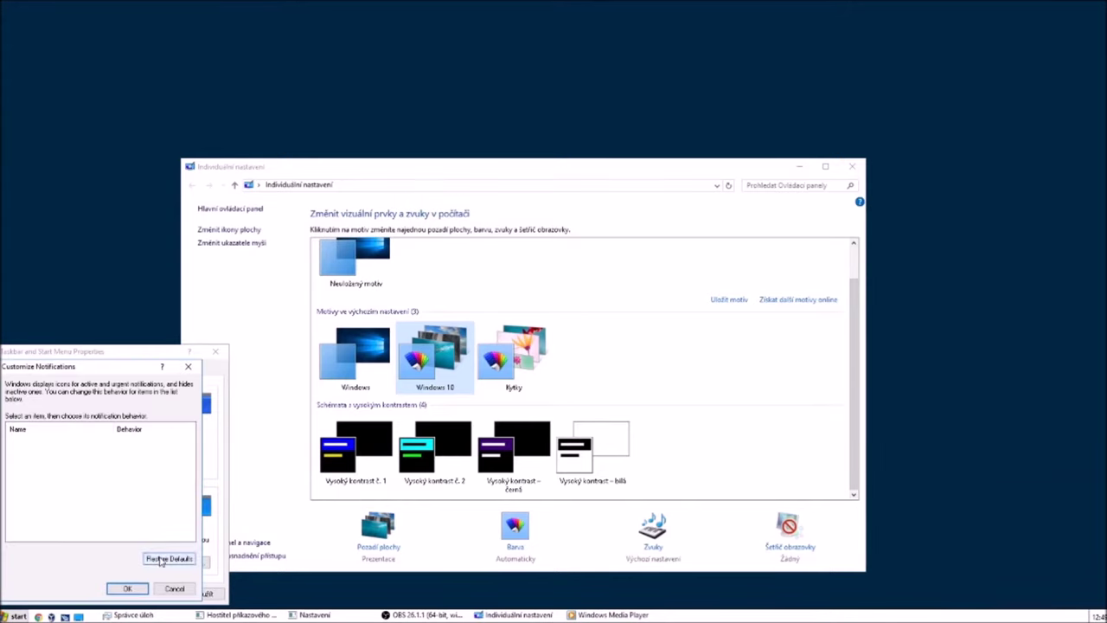
pyautogui.click(127, 588)
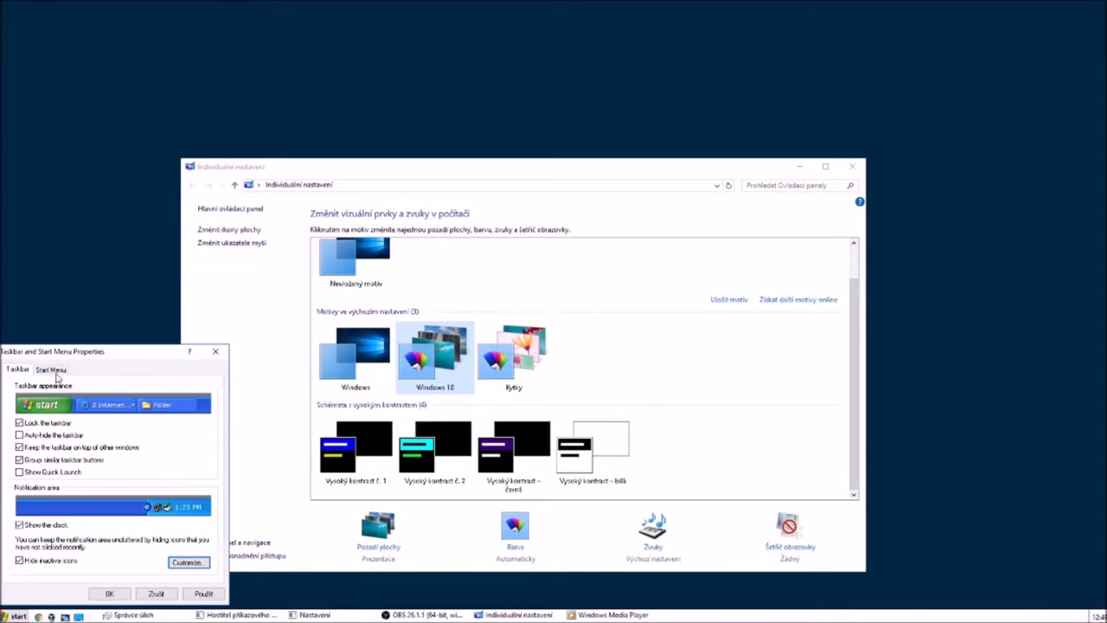
# Step: Set the Start menu's program icons to small, try the Internet shortcut option and confirm the properties
pyautogui.click(52, 370)
pyautogui.click(192, 508)
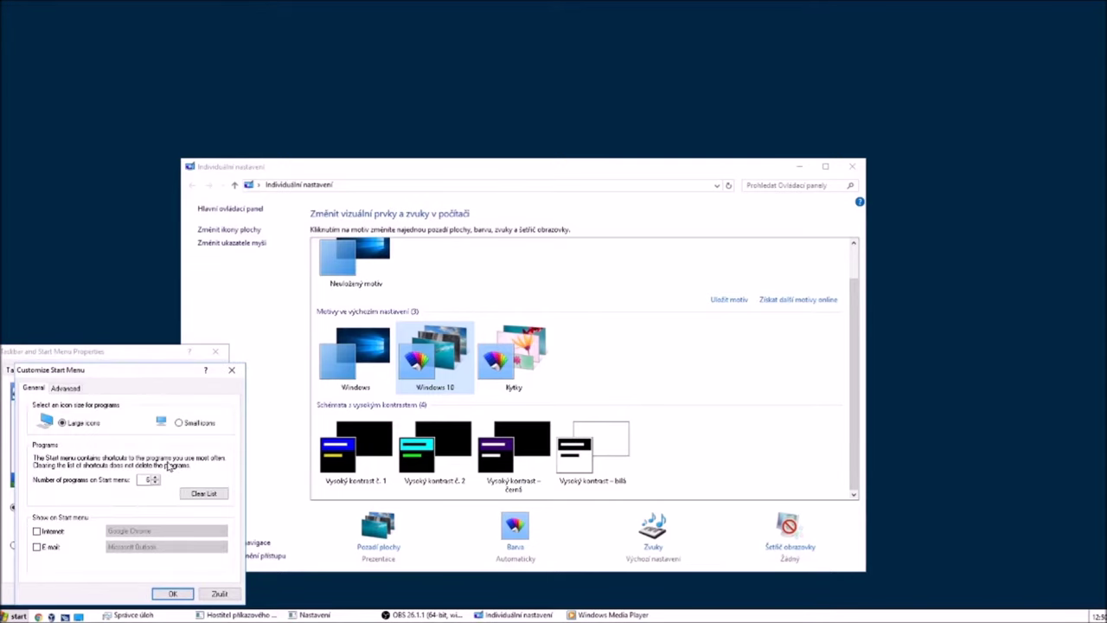
pyautogui.click(59, 532)
pyautogui.click(177, 594)
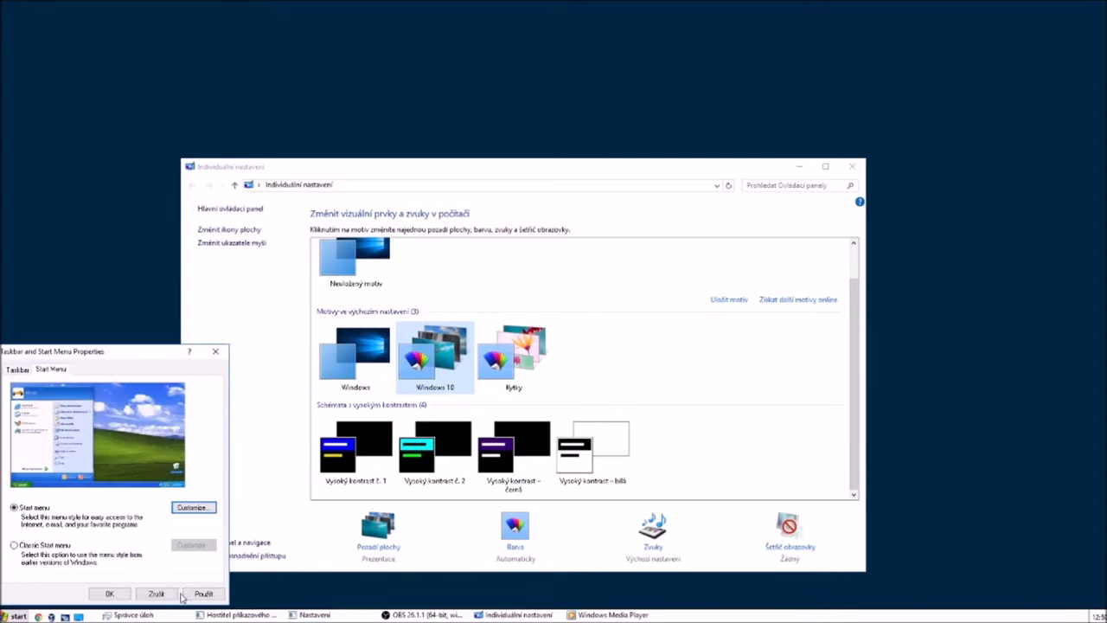
pyautogui.click(110, 593)
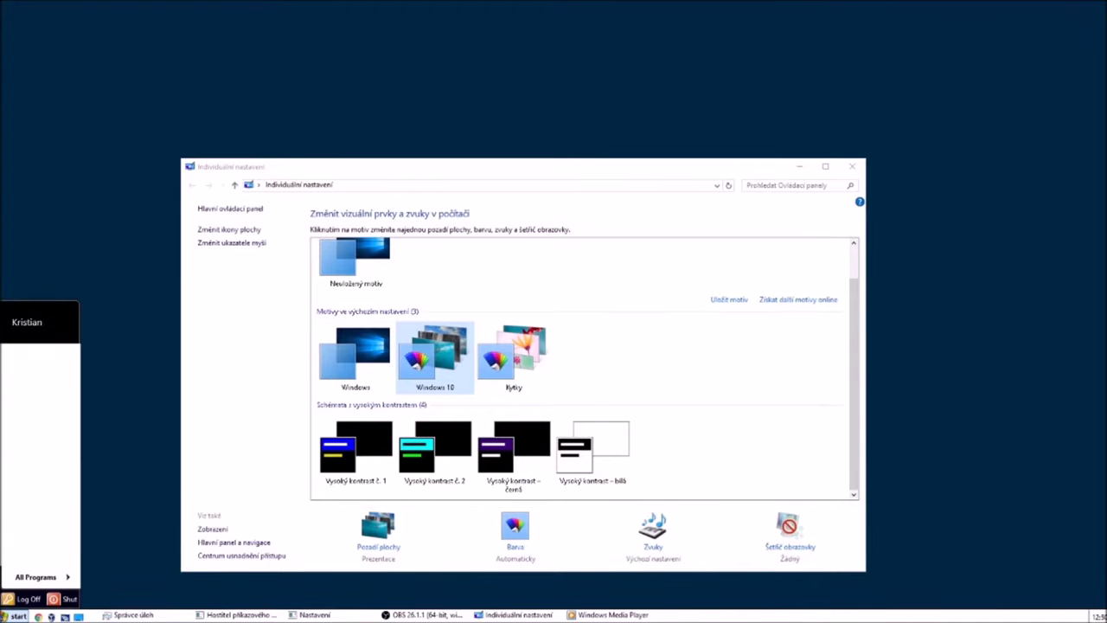
# Step: Apply the Vysoký kontrast – bílá theme, then try the Start menu and the context menus under it
pyautogui.click(587, 446)
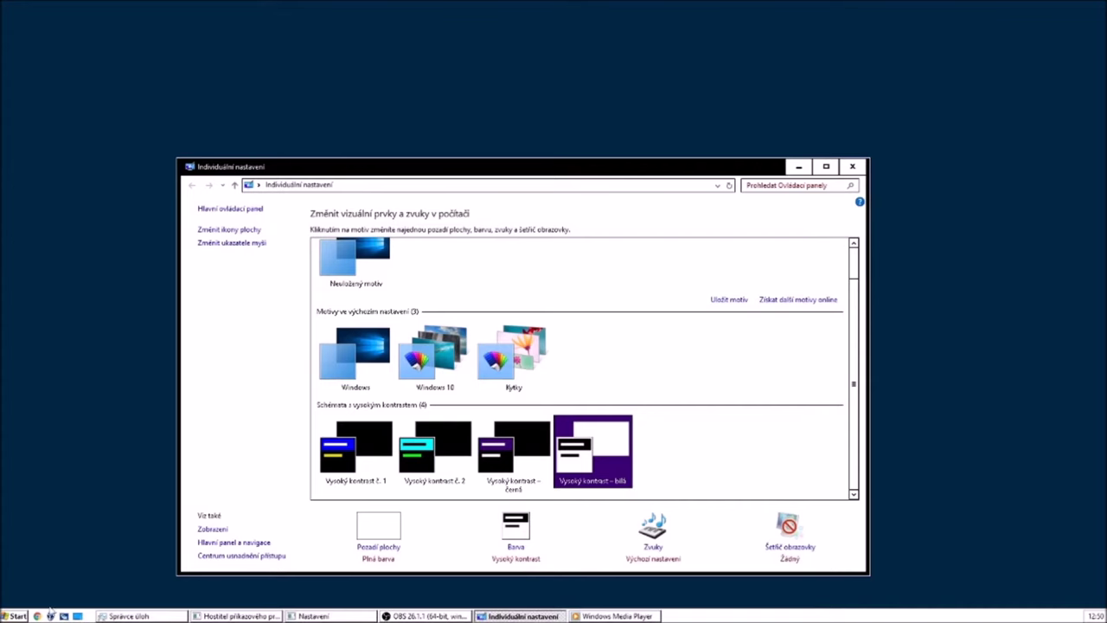
pyautogui.click(11, 615)
pyautogui.rightClick(48, 388)
pyautogui.click(57, 394)
pyautogui.rightClick(136, 608)
pyautogui.press('Escape')
# Step: Try the Start menu under the Vysoký kontrast č. 1, č. 2 and černá themes
pyautogui.click(379, 453)
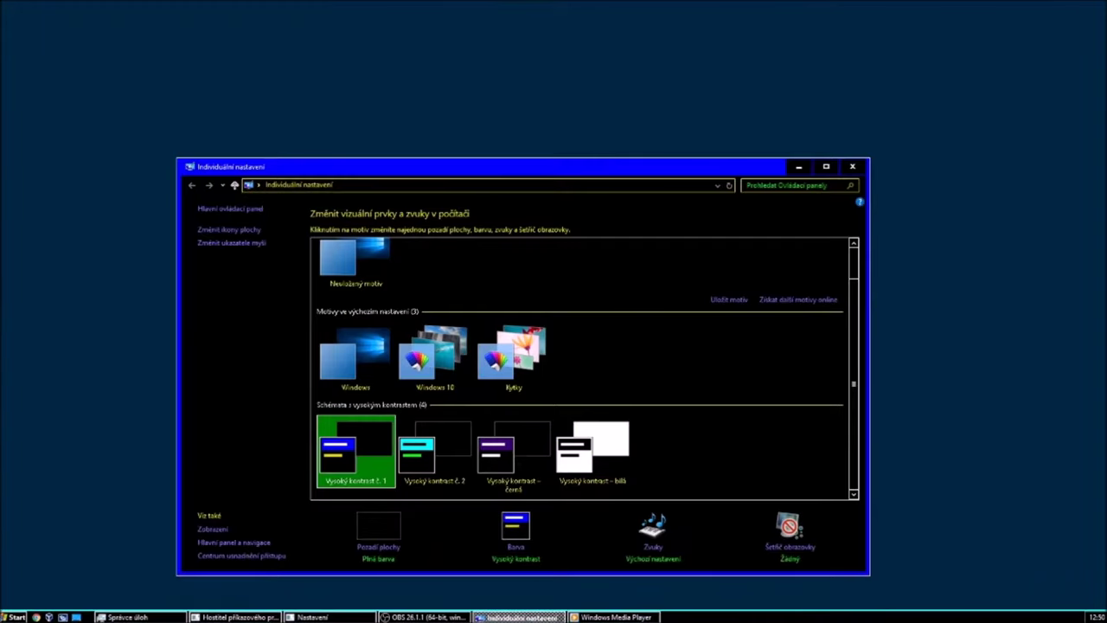
pyautogui.click(16, 614)
pyautogui.click(433, 454)
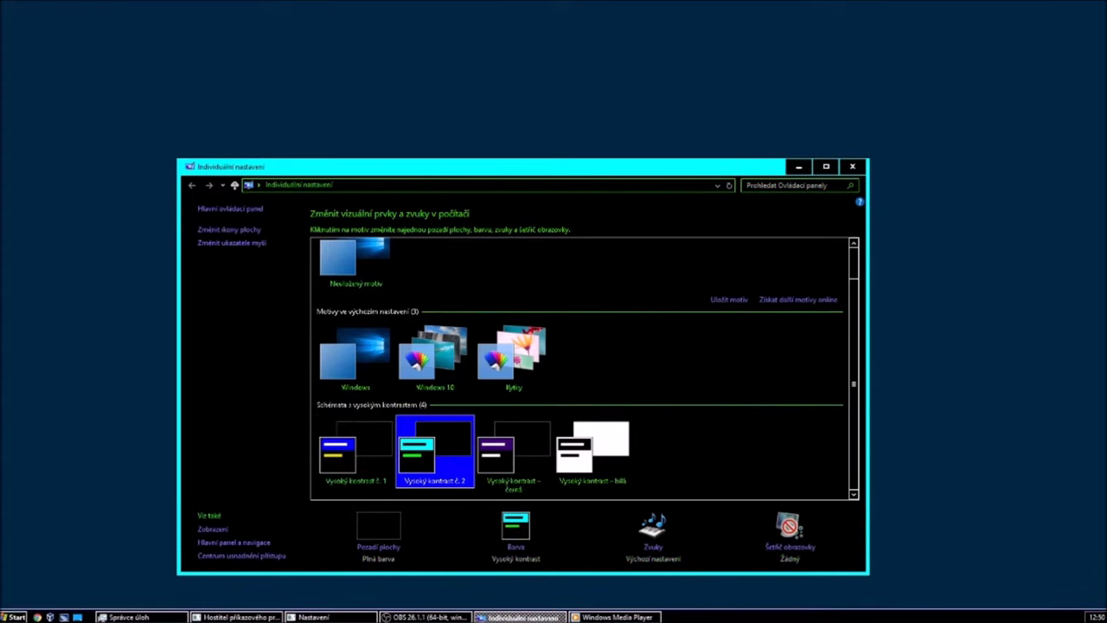
pyautogui.click(498, 460)
pyautogui.click(14, 616)
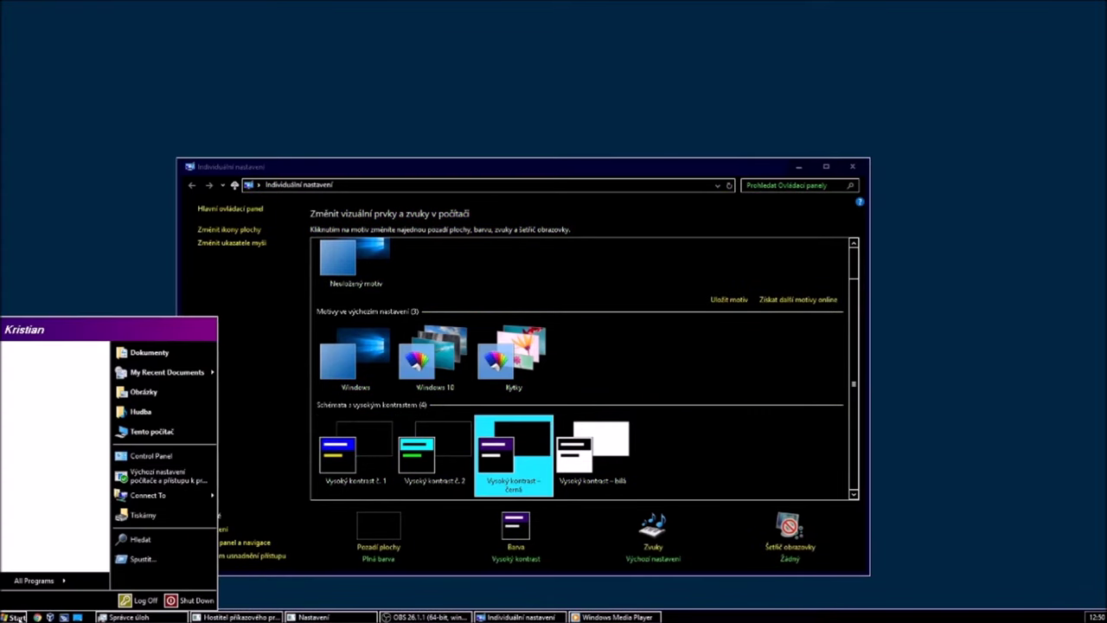
# Step: Try the Search entry of the Start menu, close its results window and open the Run dialog
pyautogui.click(164, 540)
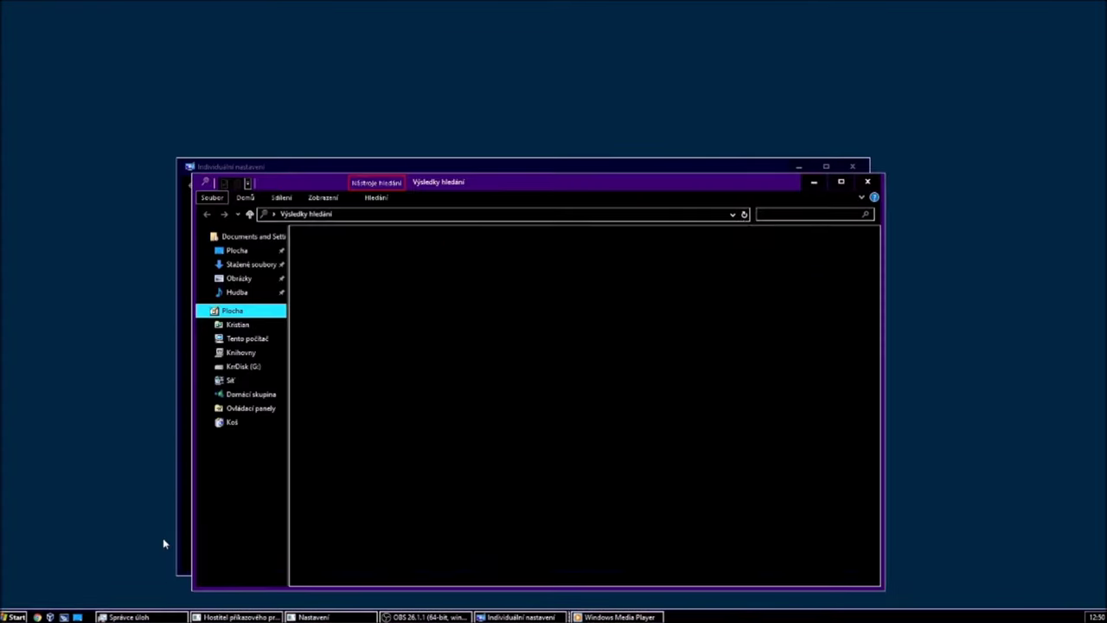
pyautogui.click(867, 182)
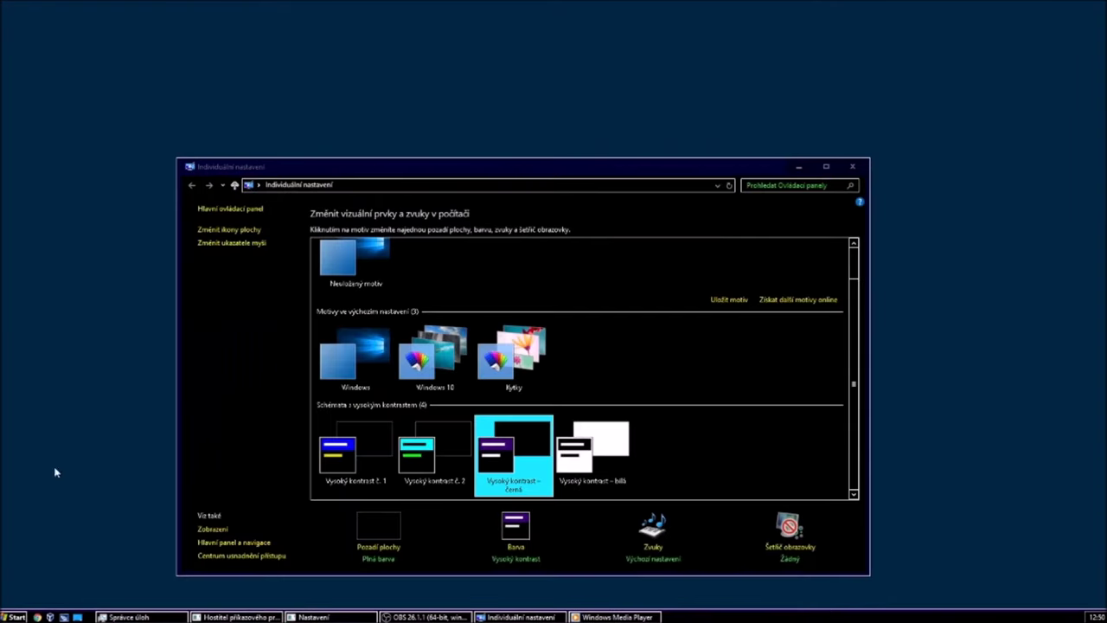
pyautogui.click(16, 615)
pyautogui.click(164, 557)
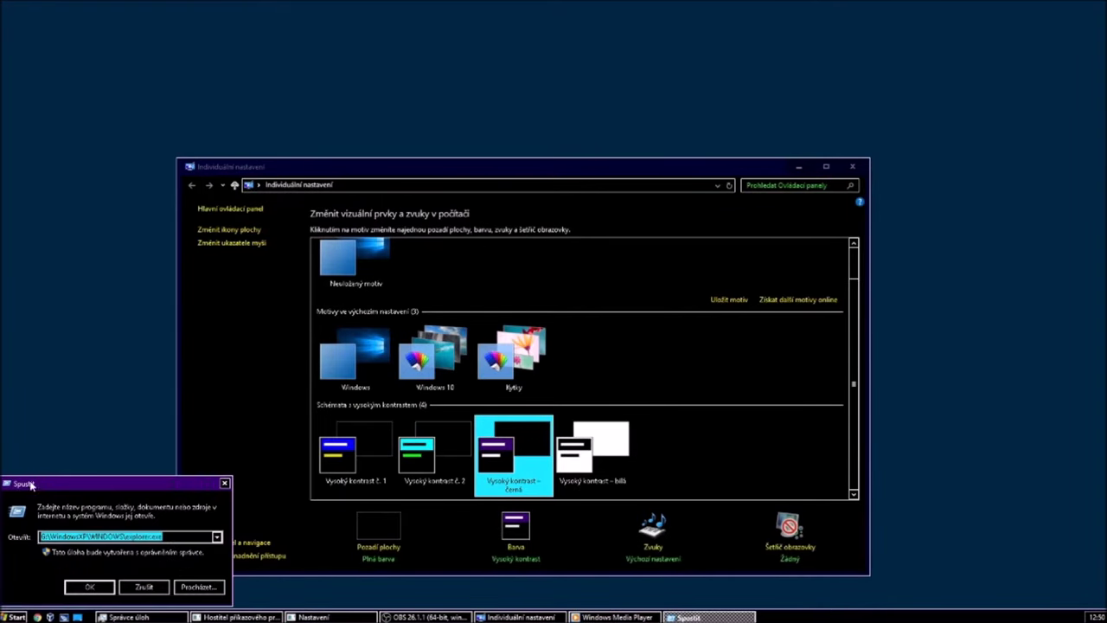
# Step: Reapply the Windows 10 theme, minimize the personalization window and run the Windows XP explorer.exe path from the Run dialog
pyautogui.click(435, 356)
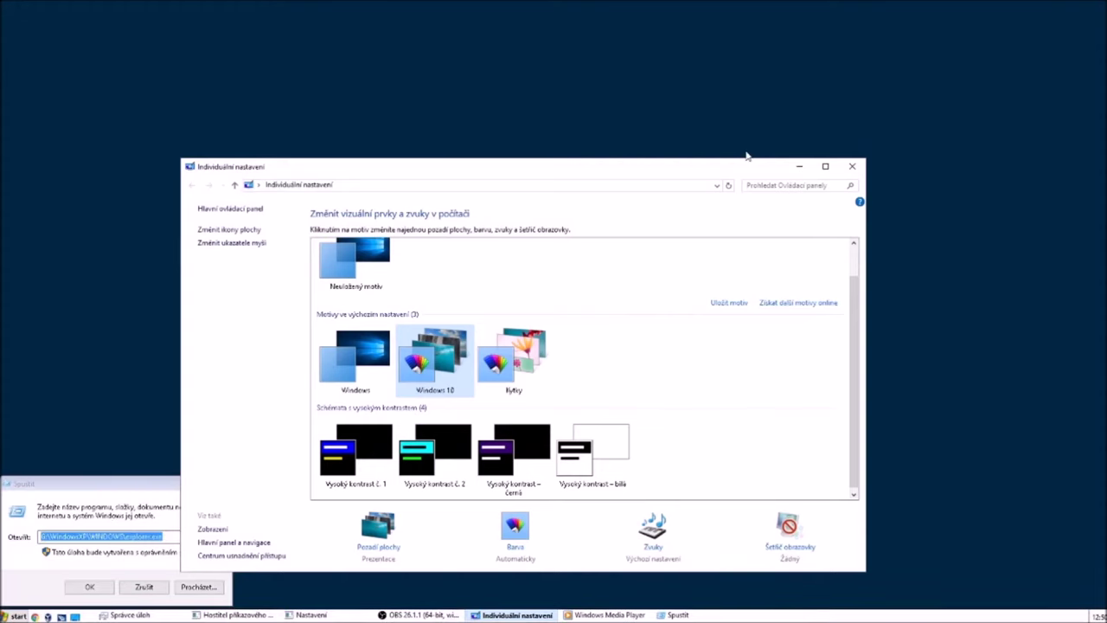
pyautogui.click(798, 167)
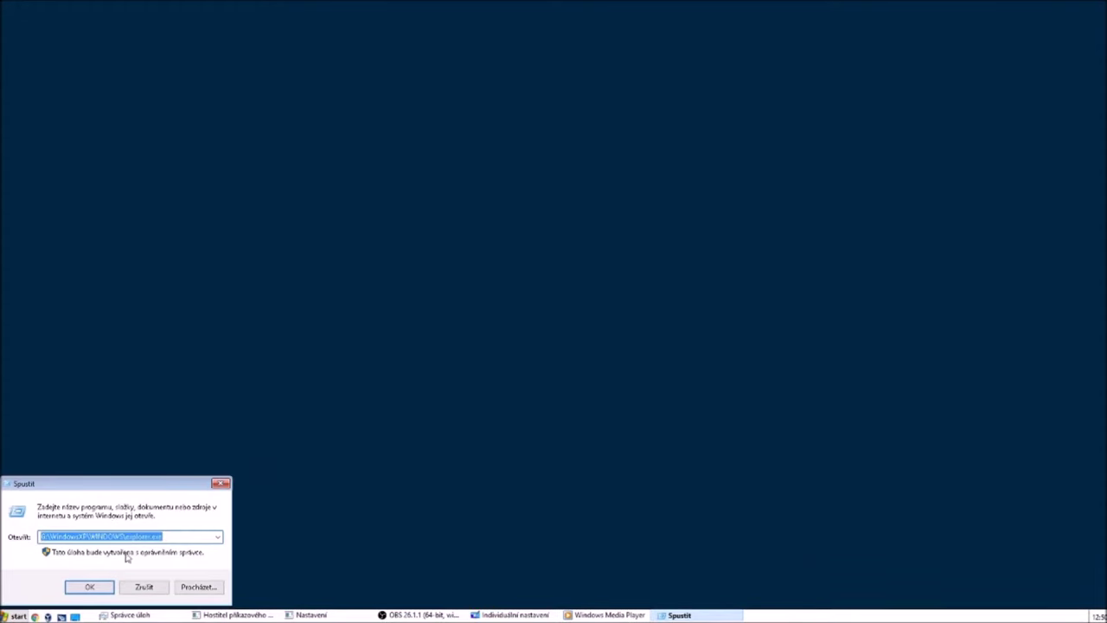
pyautogui.click(89, 586)
# Step: Open and close the Start menu repeatedly and try the taskbar's context menu
pyautogui.click(15, 615)
pyautogui.click(15, 615)
pyautogui.rightClick(893, 617)
pyautogui.click(16, 615)
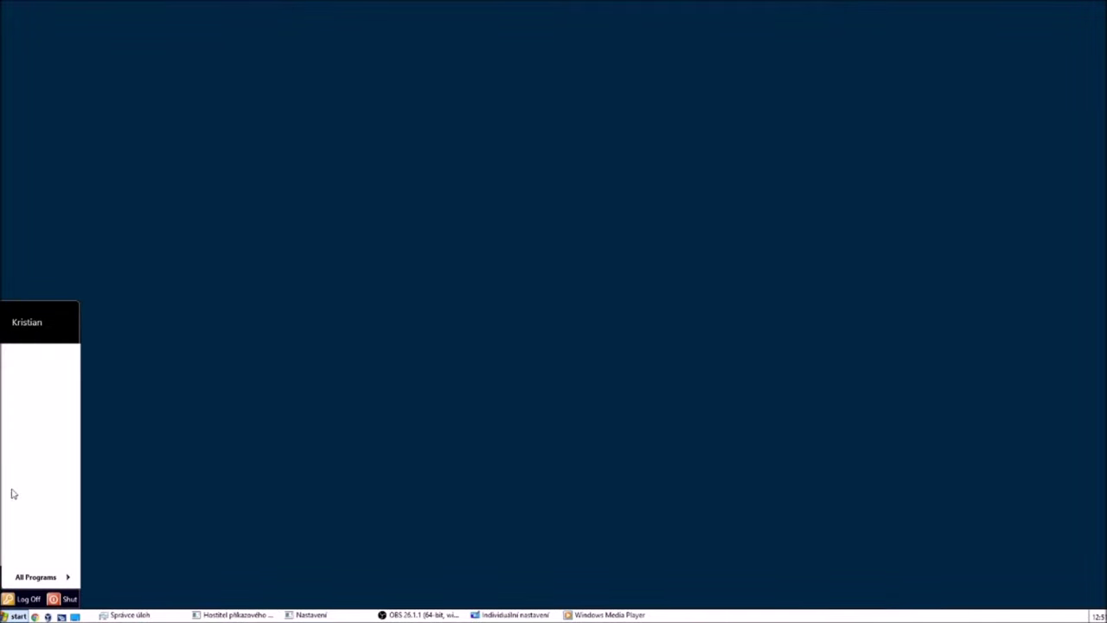
pyautogui.click(26, 615)
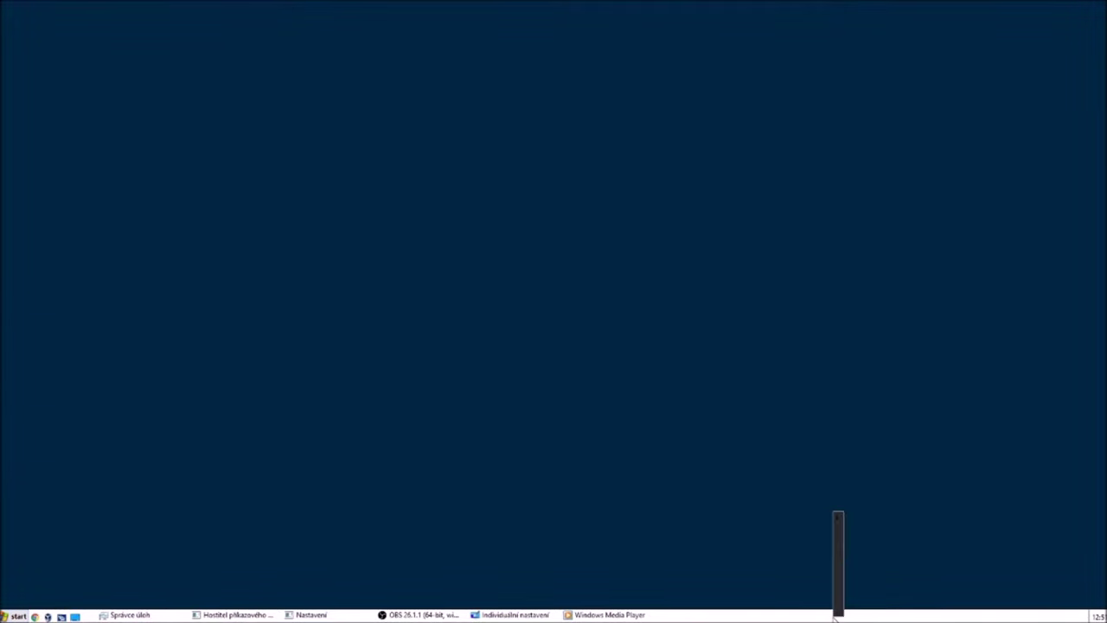
# Step: In the Start menu's advanced customization, try clearing the recent documents list, turn on listing recently opened documents and confirm
pyautogui.click(837, 612)
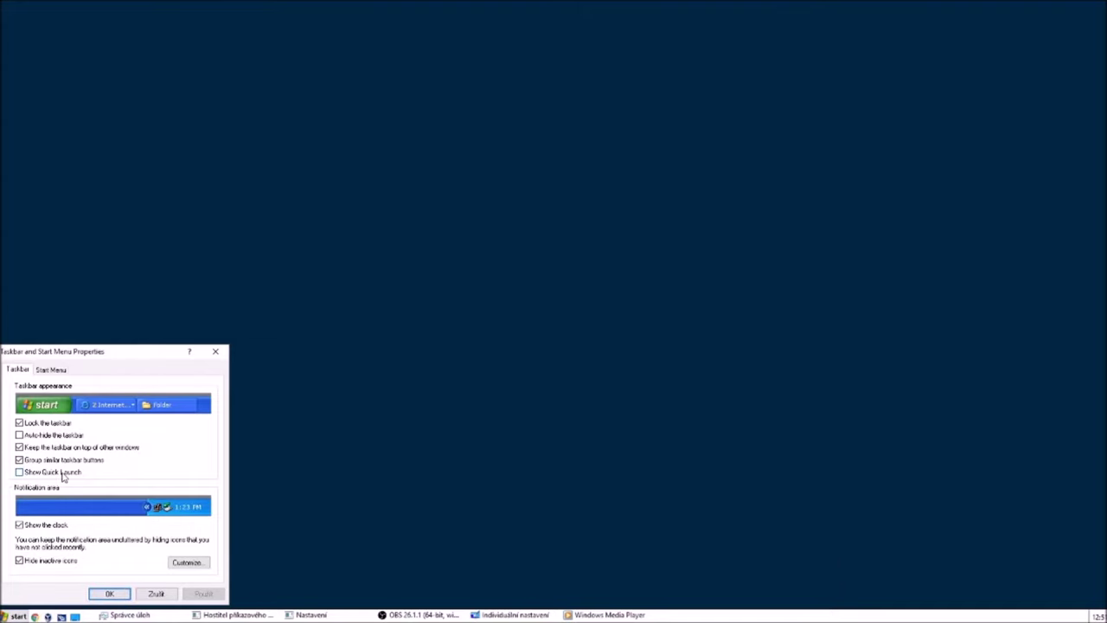
pyautogui.click(50, 370)
pyautogui.click(195, 508)
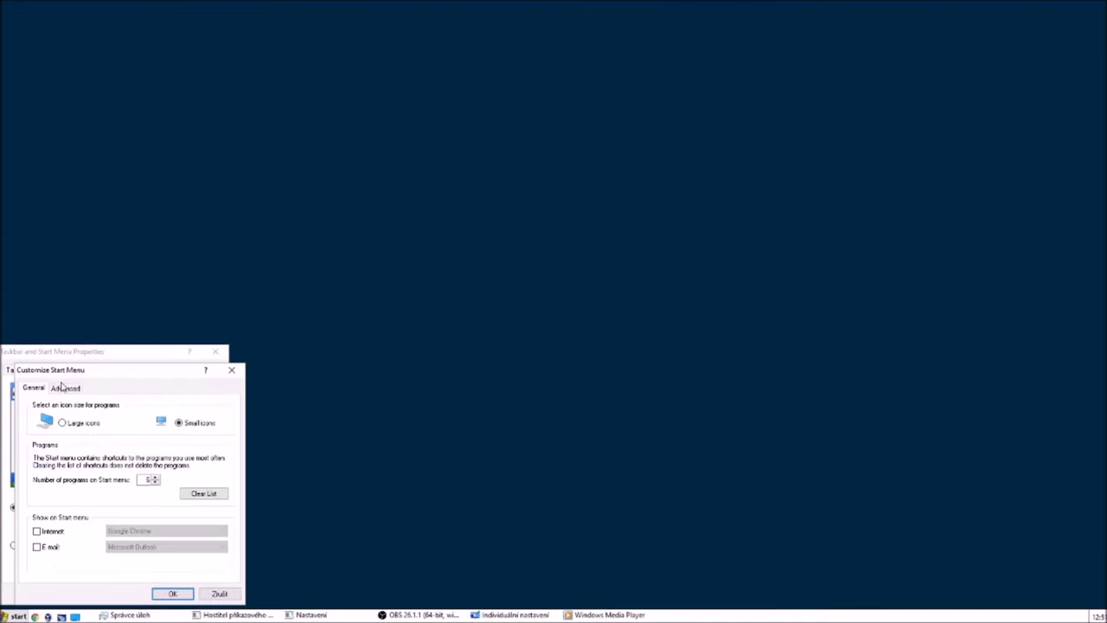
pyautogui.click(66, 387)
pyautogui.click(204, 560)
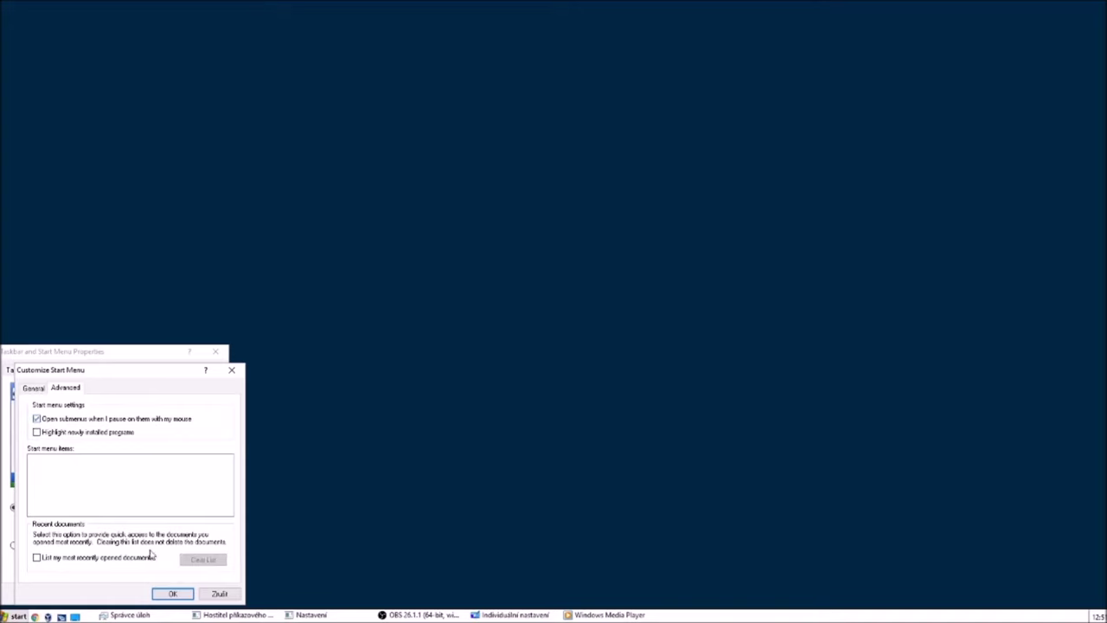
pyautogui.click(83, 559)
pyautogui.click(166, 593)
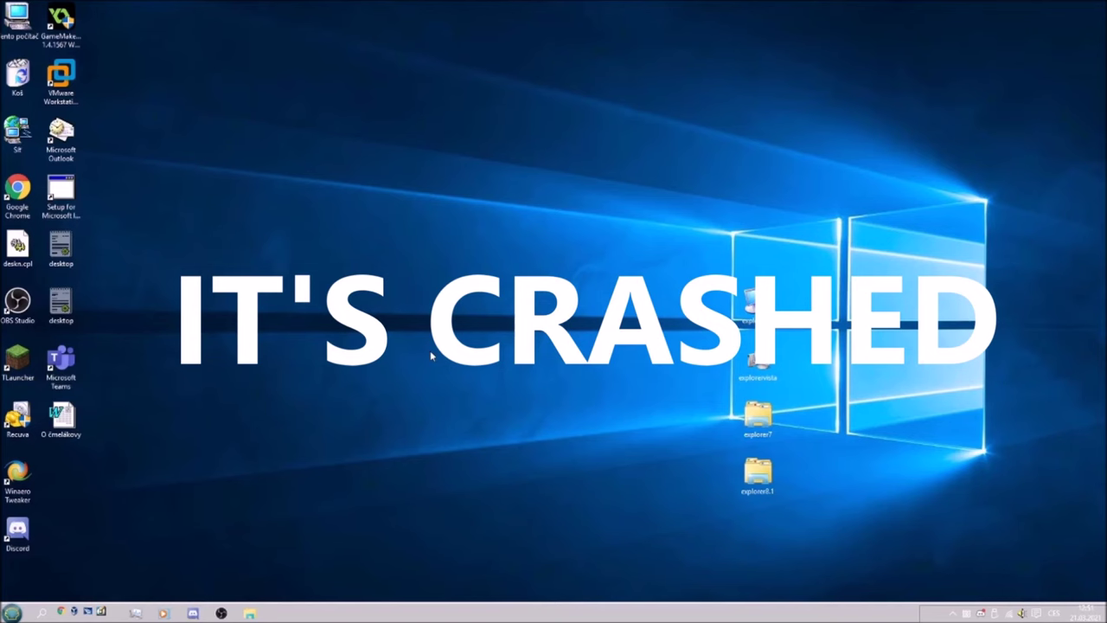
# Step: Try running the explorerxp file from the desktop and open Task Manager
pyautogui.doubleClick(758, 303)
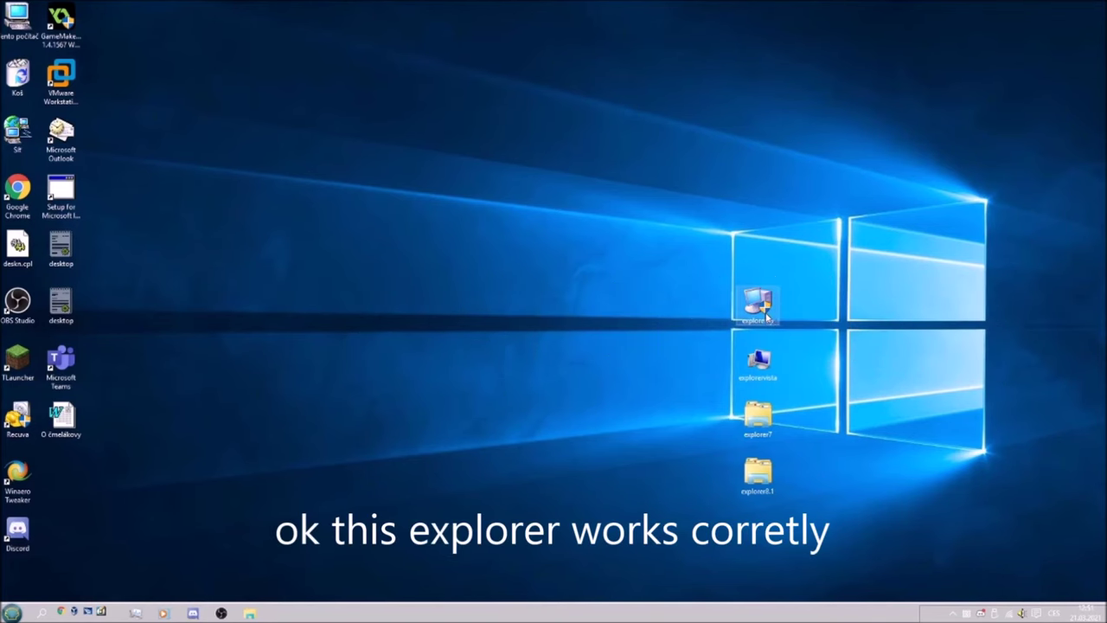
pyautogui.click(594, 330)
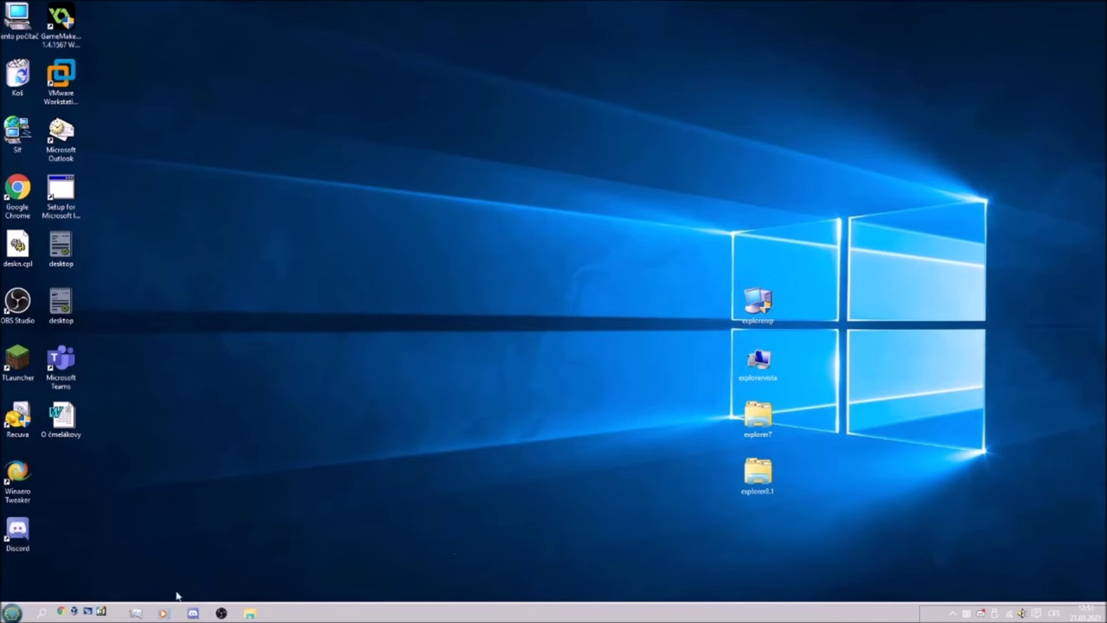
pyautogui.hotkey('ctrl', 'shift', 'Escape')
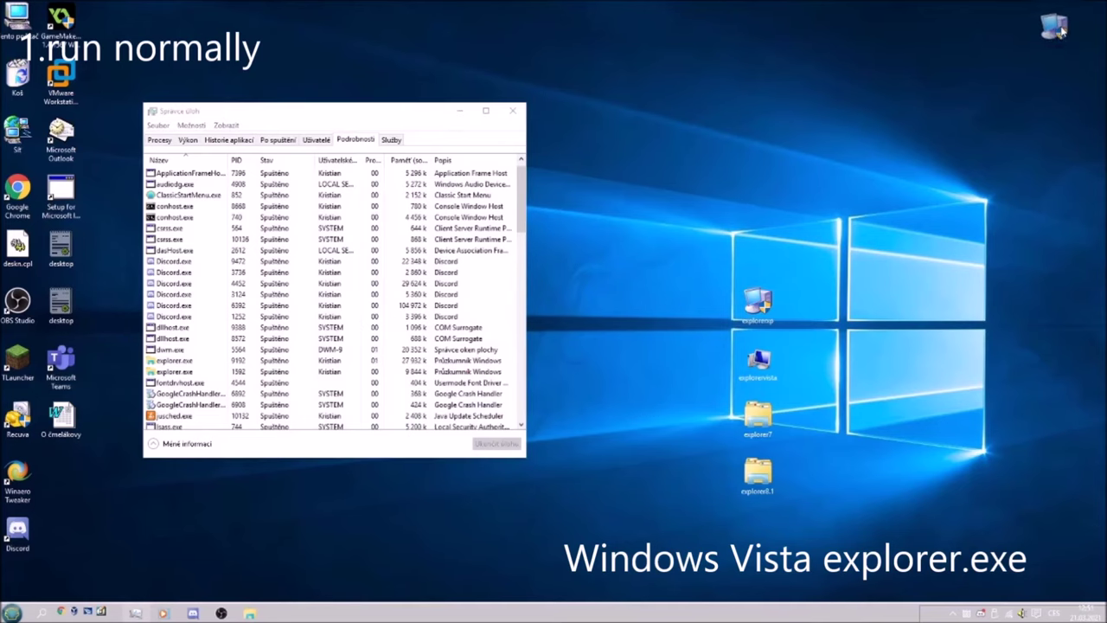
# Step: Move explorerxp to the desktop's upper-right corner, try running explorervista normally and dismiss its dialog
pyautogui.moveTo(1062, 31); pyautogui.dragTo(1037, 25)
pyautogui.doubleClick(769, 382)
pyautogui.click(460, 112)
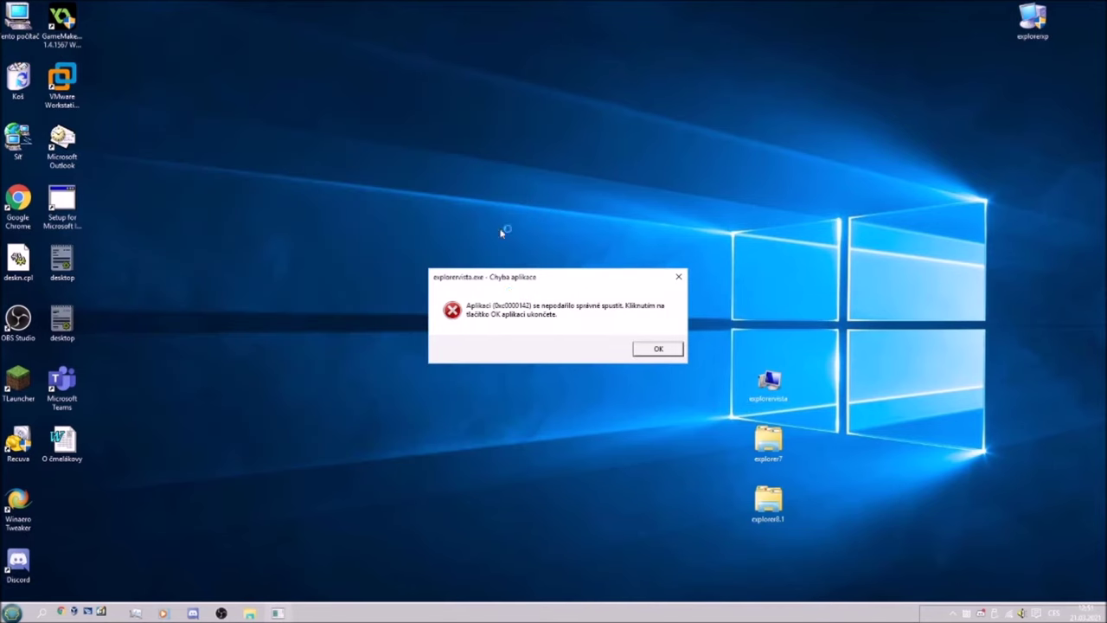
pyautogui.click(650, 350)
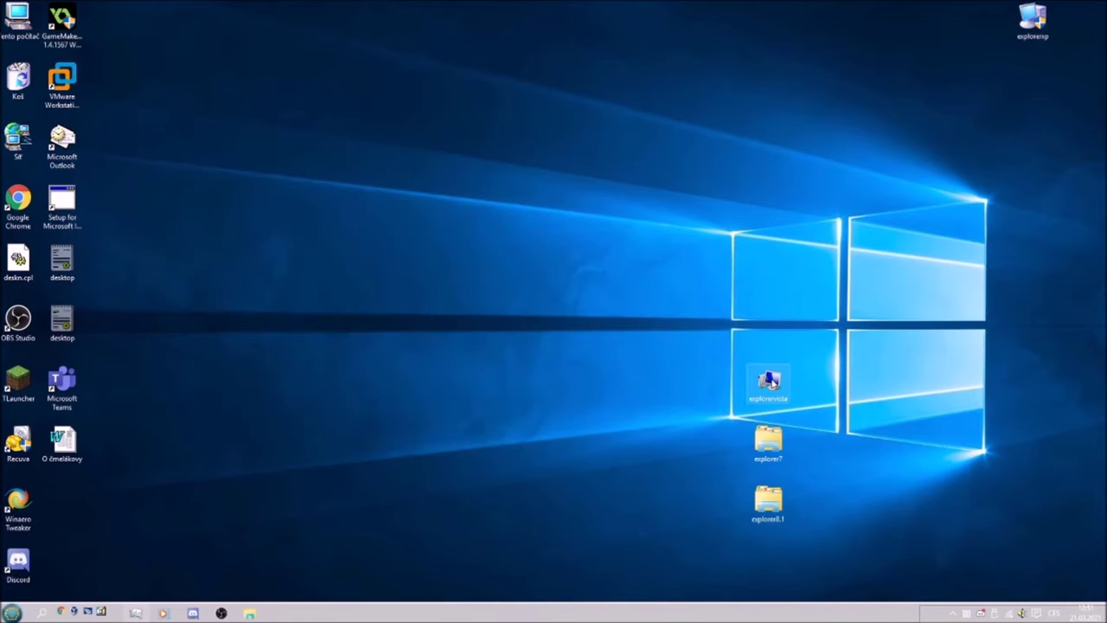
# Step: Set explorervista to Windows Vista compatibility with 8-bit (256) colours, high-DPI scaling disabled and administrator rights
pyautogui.rightClick(768, 382)
pyautogui.click(783, 370)
pyautogui.click(874, 329)
pyautogui.click(841, 411)
pyautogui.click(839, 456)
pyautogui.click(833, 500)
pyautogui.click(831, 517)
pyautogui.click(965, 584)
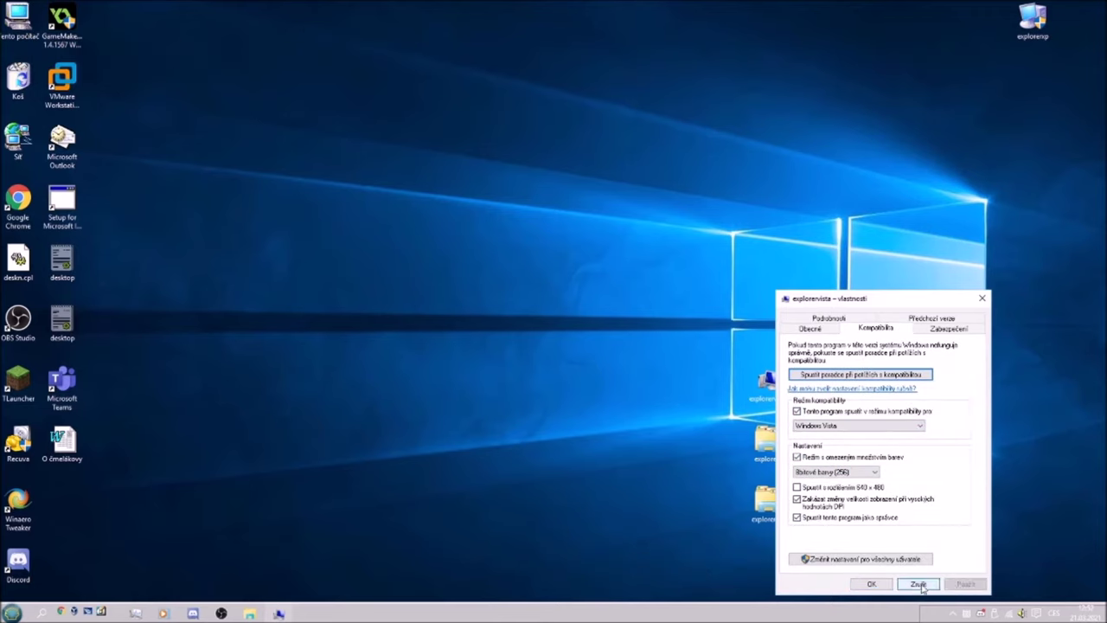
pyautogui.click(870, 584)
# Step: Run explorervista with the compatibility settings and close the program compatibility assistant
pyautogui.doubleClick(767, 382)
pyautogui.click(606, 330)
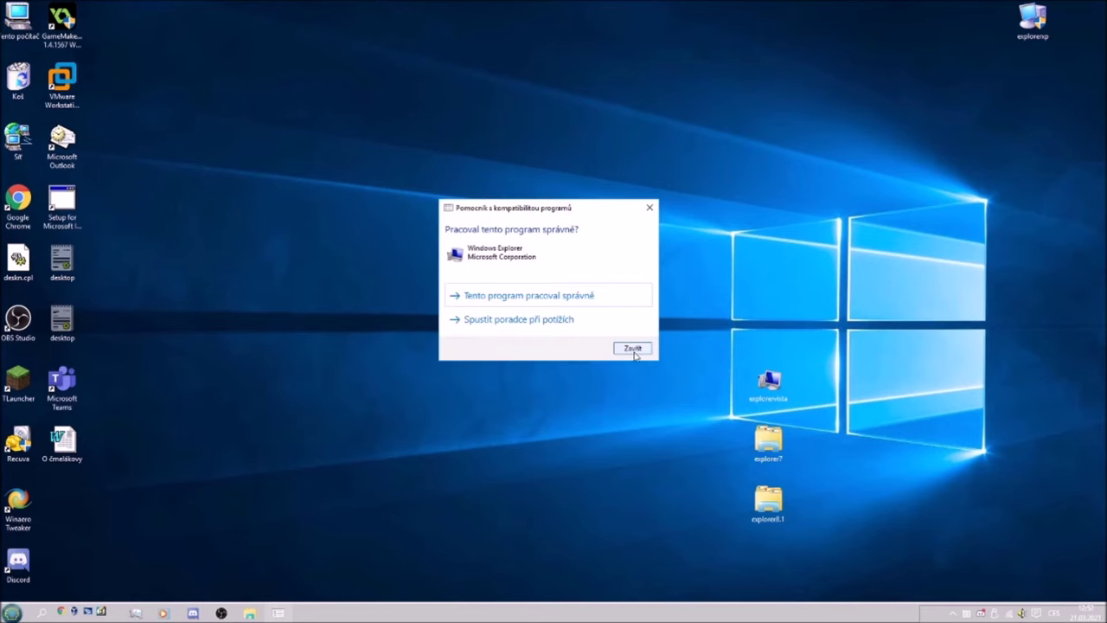
pyautogui.click(631, 350)
# Step: End both running explorer.exe processes in Task Manager
pyautogui.click(138, 614)
pyautogui.click(391, 139)
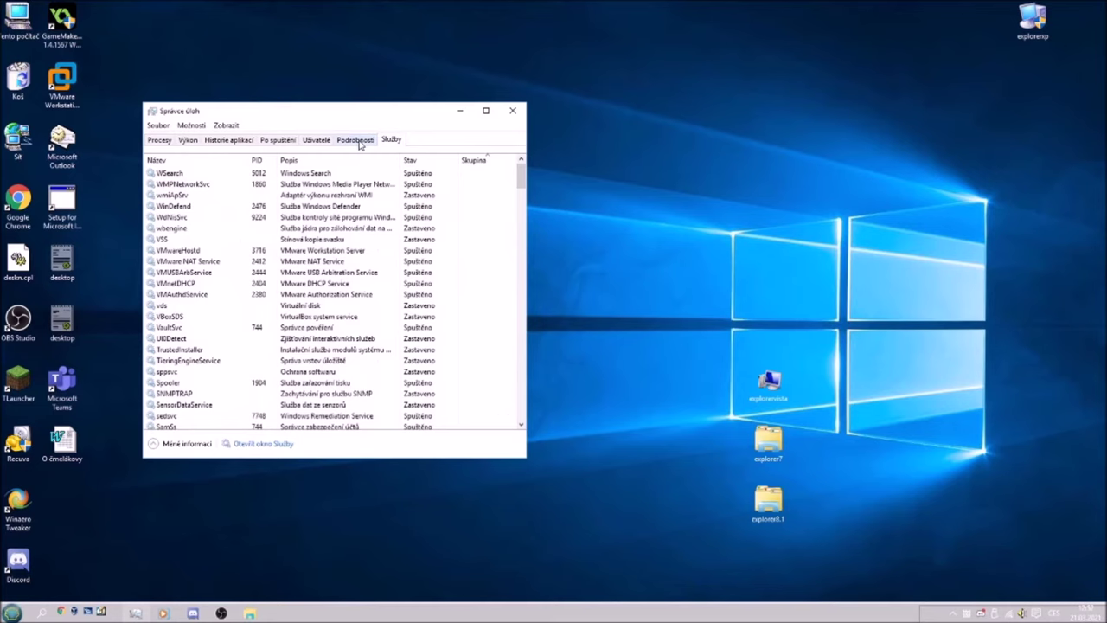
pyautogui.click(357, 140)
pyautogui.click(179, 349)
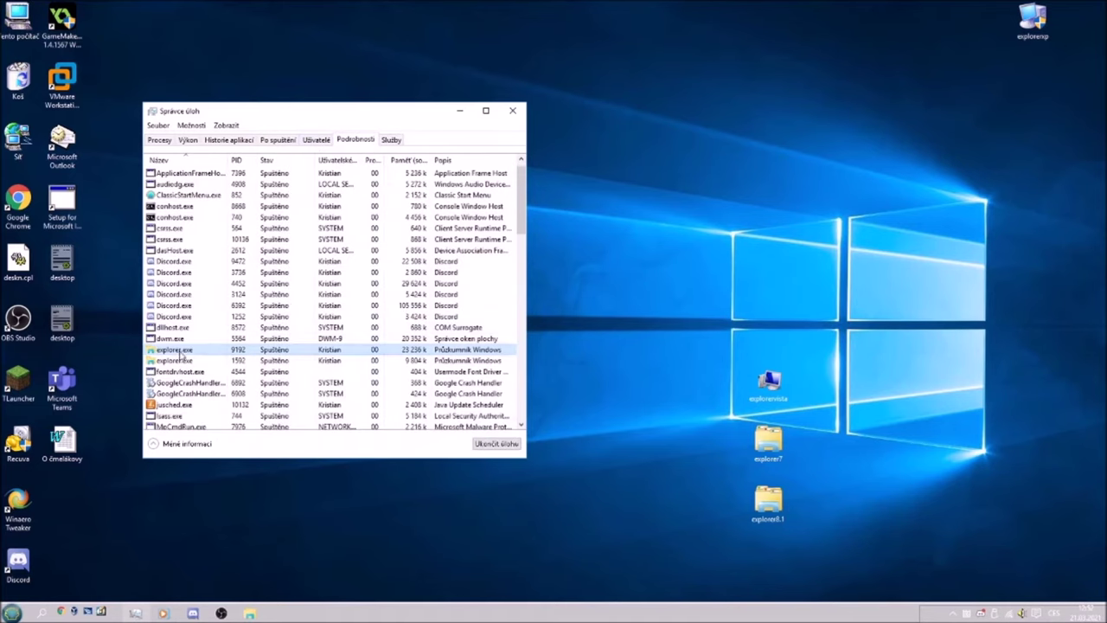
pyautogui.click(496, 443)
pyautogui.click(566, 325)
pyautogui.click(216, 349)
pyautogui.click(496, 443)
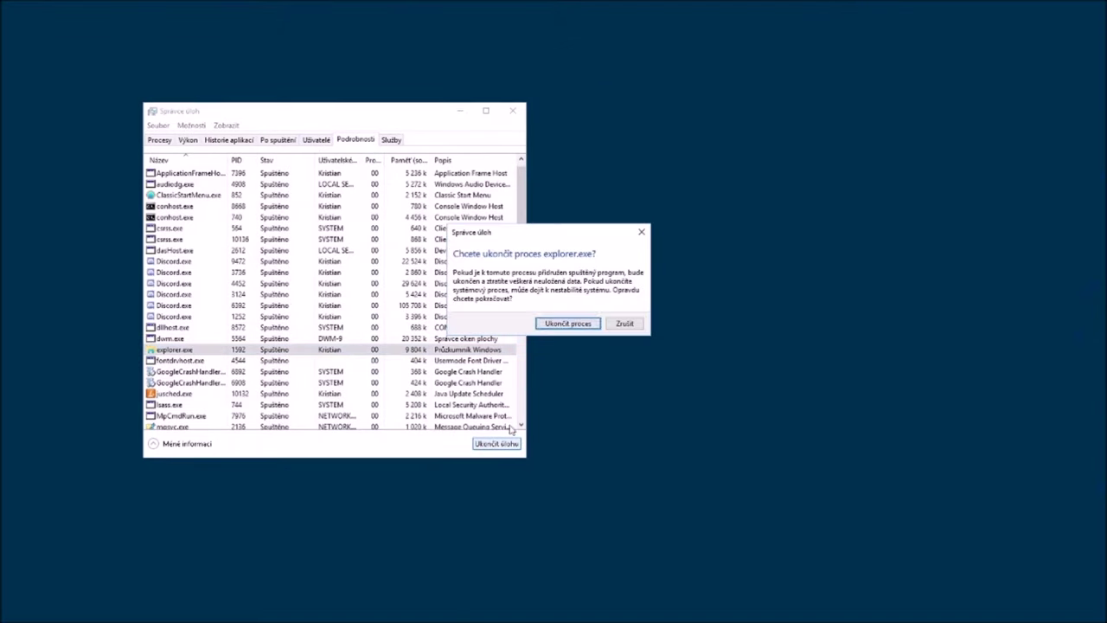
pyautogui.click(566, 319)
# Step: Run explorervista from the Plocha folder as a new task in Task Manager
pyautogui.click(158, 125)
pyautogui.click(186, 139)
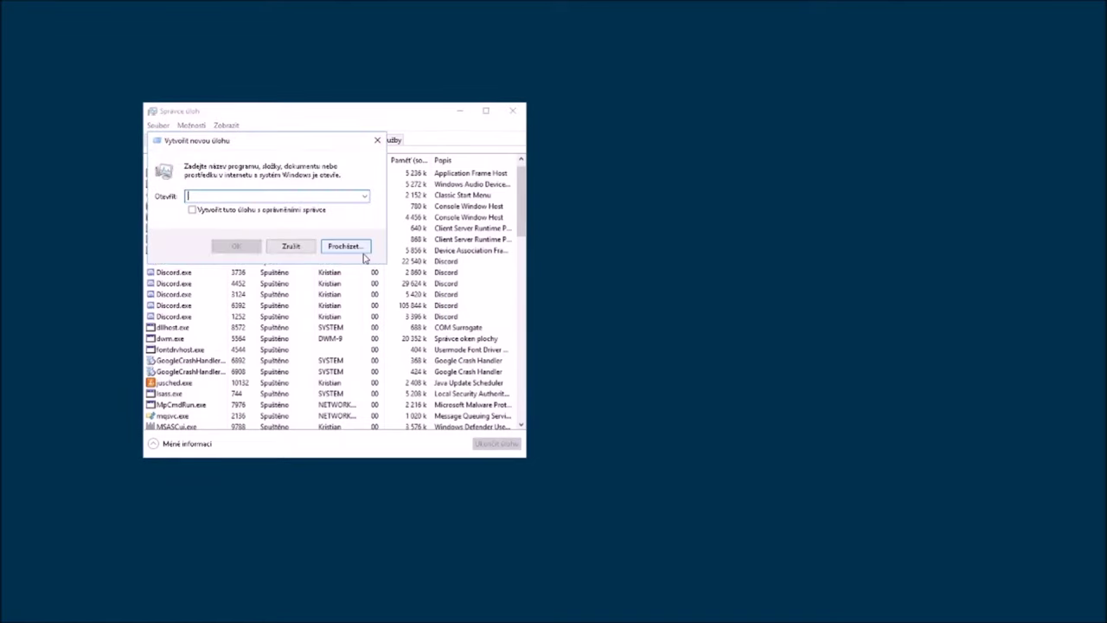
pyautogui.click(361, 250)
pyautogui.click(197, 228)
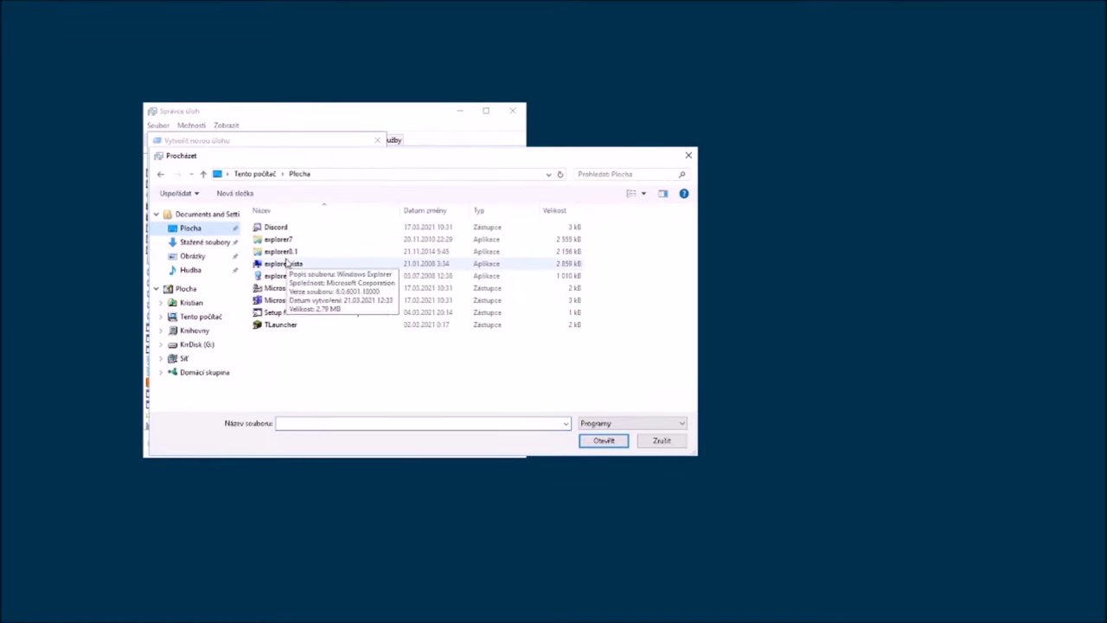
pyautogui.click(313, 265)
pyautogui.click(603, 441)
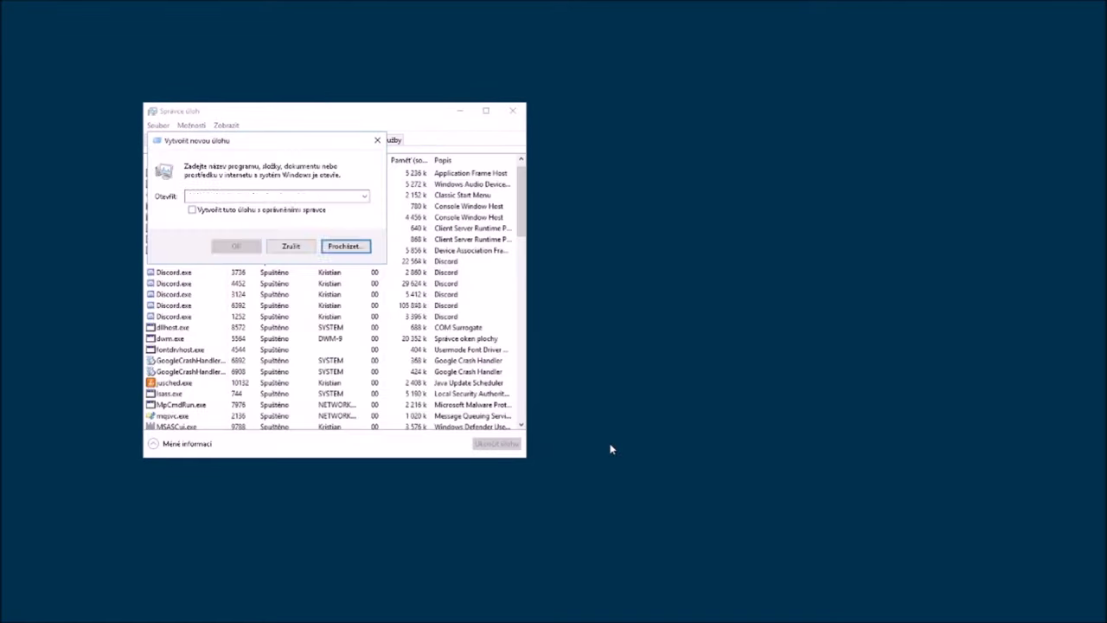
pyautogui.click(241, 249)
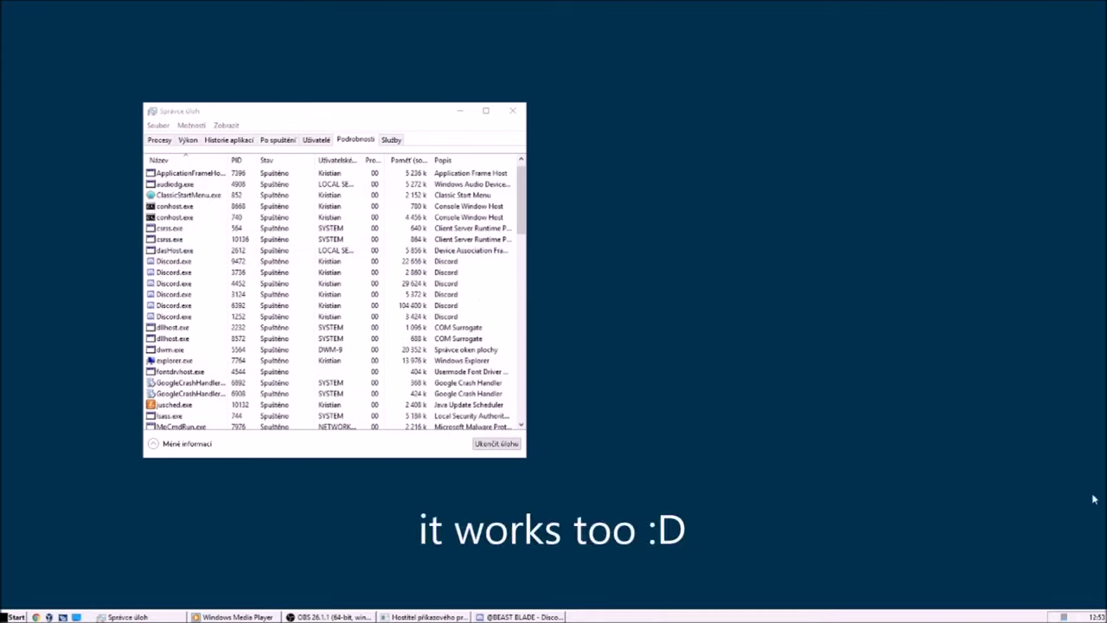
# Step: Minimize Task Manager and examine the menus of the notification area, hardware removal icon and empty taskbar
pyautogui.click(459, 111)
pyautogui.rightClick(1078, 619)
pyautogui.click(1072, 578)
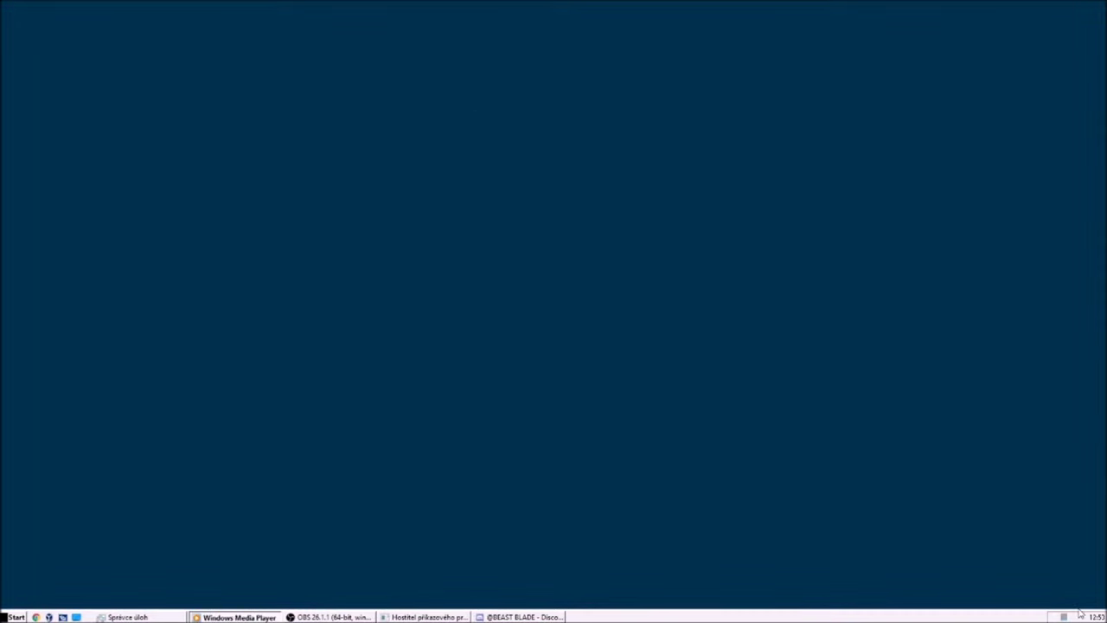
pyautogui.click(1062, 617)
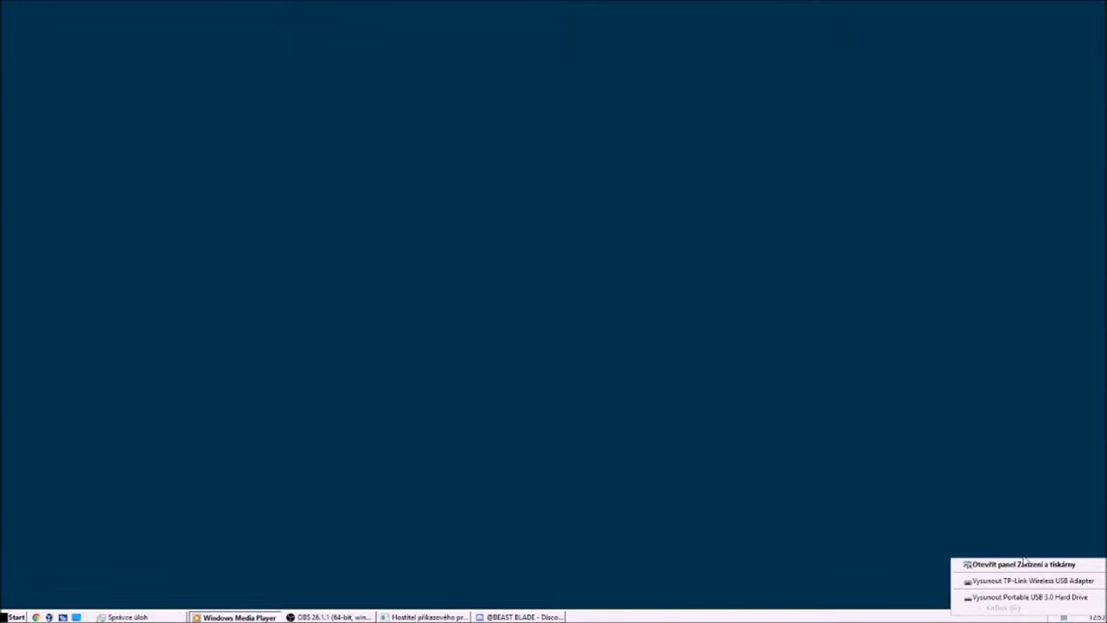
pyautogui.click(1003, 532)
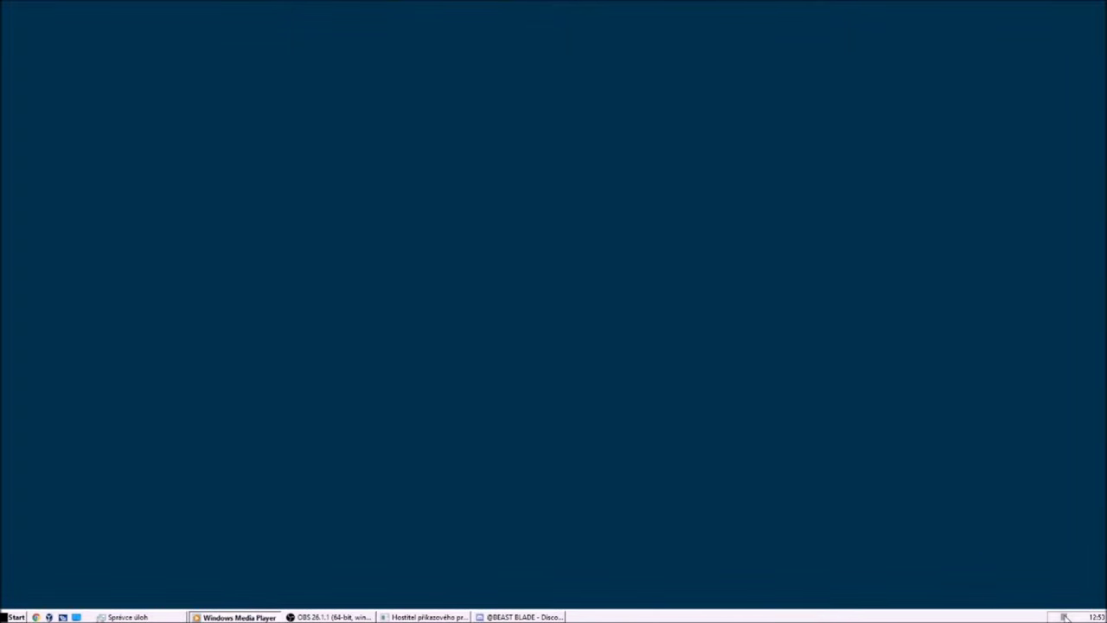
pyautogui.rightClick(1079, 617)
pyautogui.click(1033, 606)
pyautogui.rightClick(1088, 616)
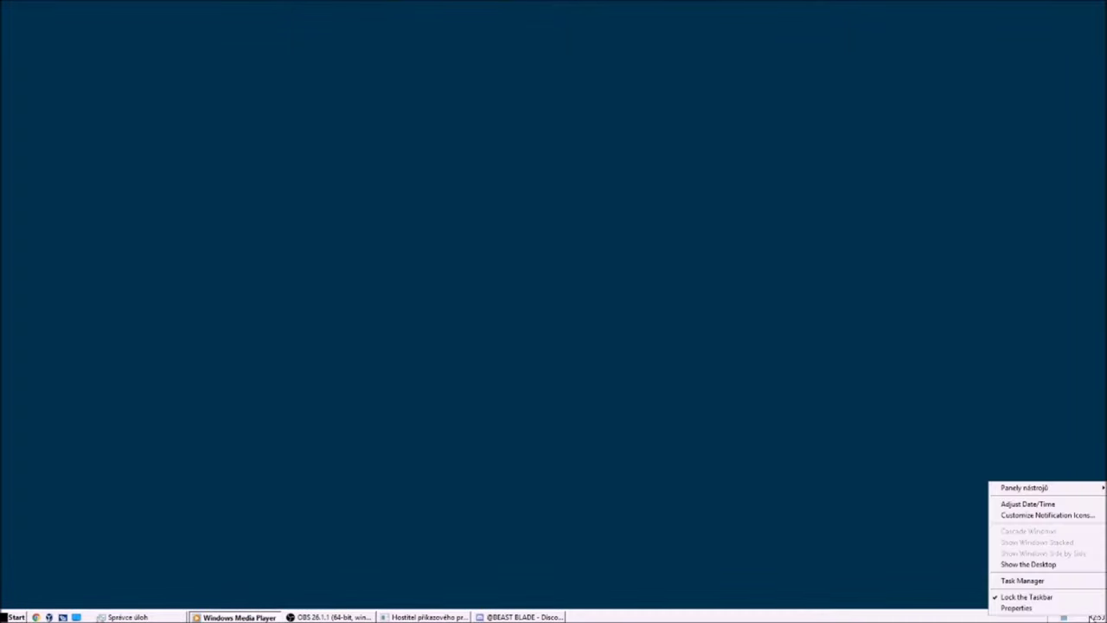
pyautogui.rightClick(875, 619)
pyautogui.click(867, 524)
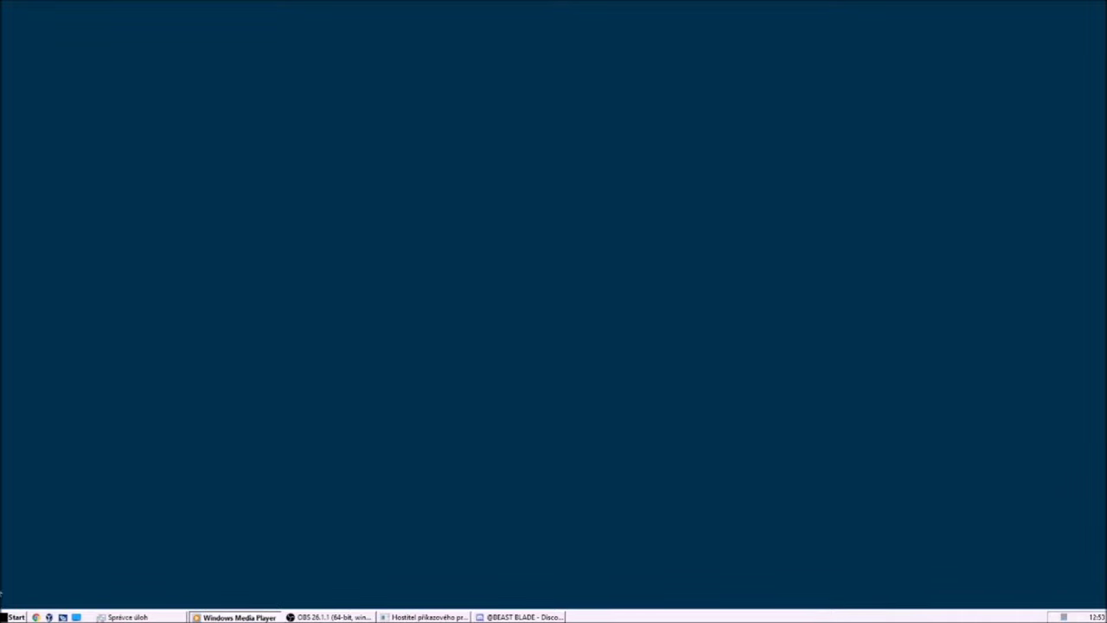
# Step: Try opening the Start menu and check the Start button's context menu
pyautogui.click(19, 617)
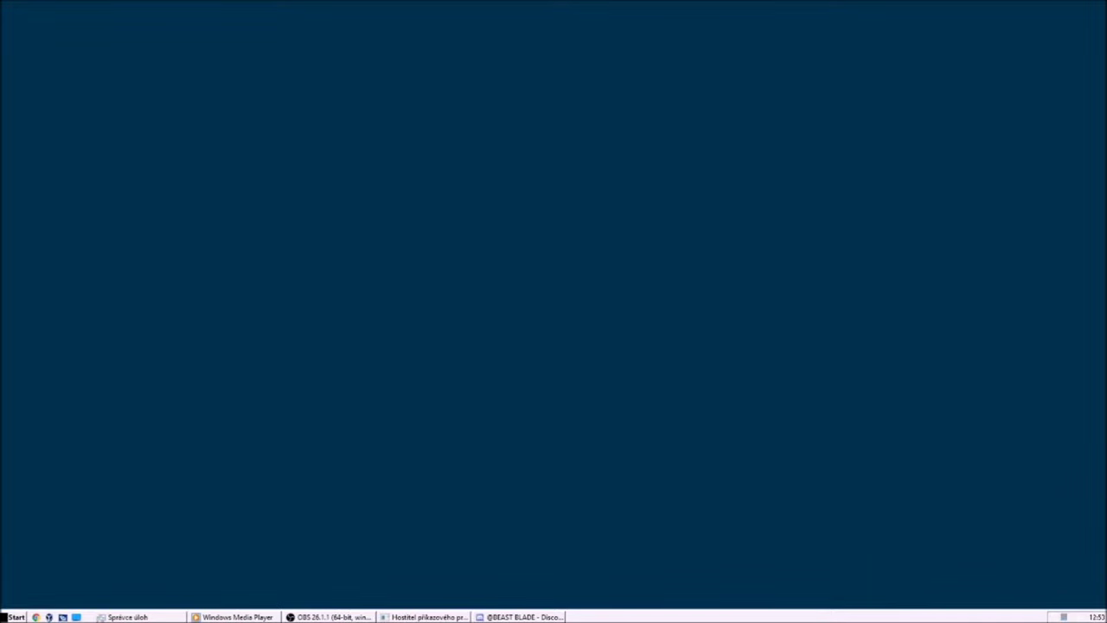
pyautogui.rightClick(4, 617)
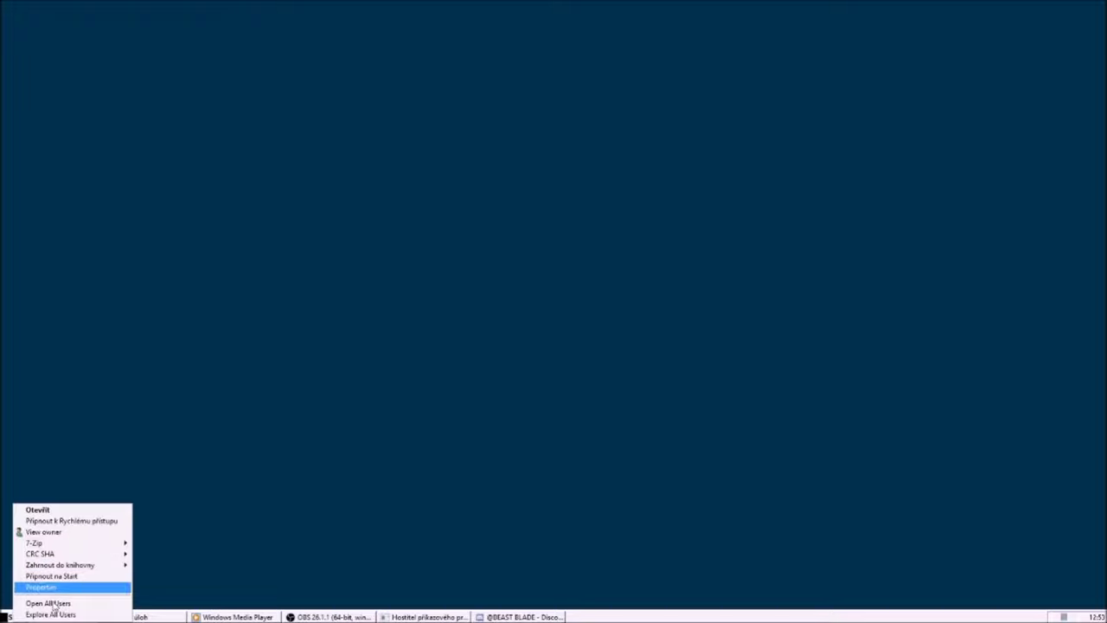
pyautogui.click(221, 547)
# Step: Open the taskbar properties, try toggling Show Quick Launch, unlock the taskbar and apply the settings
pyautogui.doubleClick(134, 617)
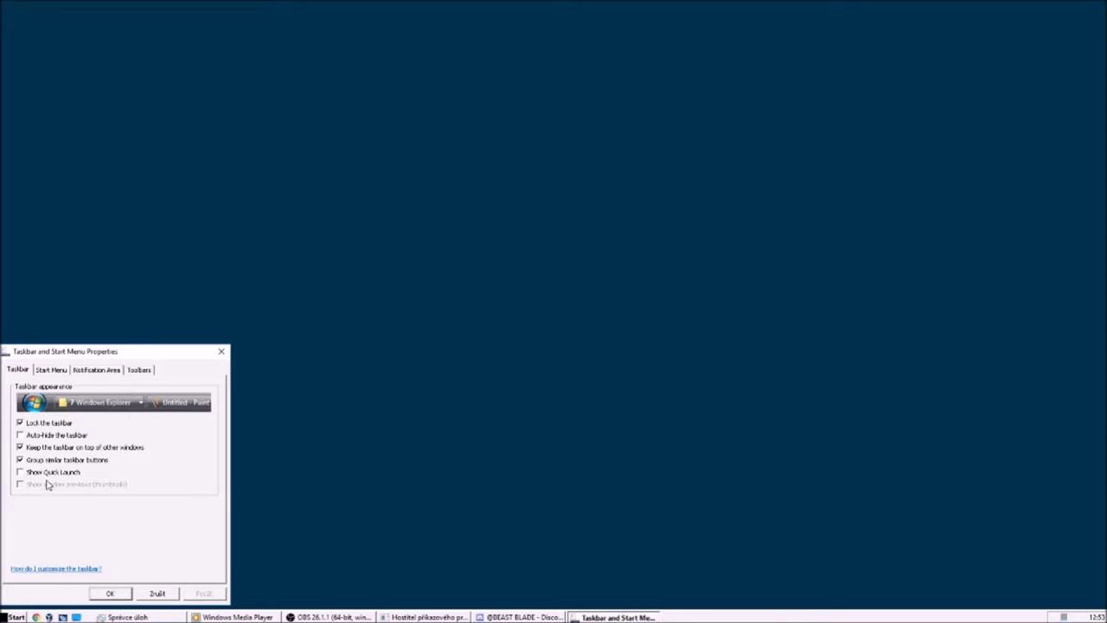
pyautogui.click(20, 472)
pyautogui.click(20, 423)
pyautogui.click(207, 594)
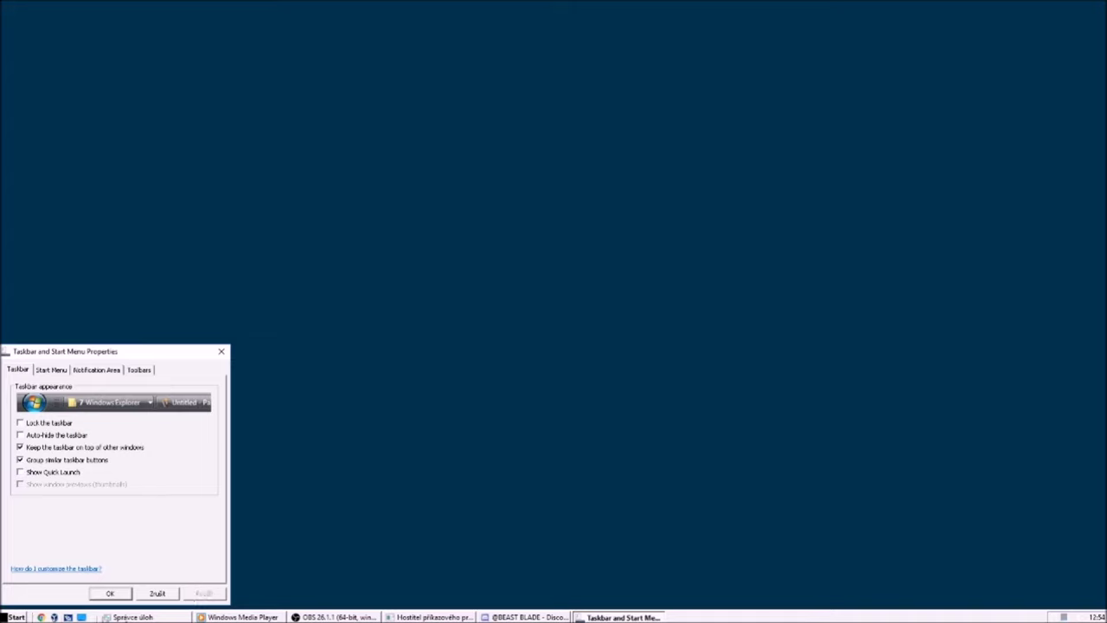
# Step: Try the Start button again and open the Customize Start Menu dialog from the Start menu properties
pyautogui.click(5, 615)
pyautogui.click(63, 380)
pyautogui.click(63, 370)
pyautogui.click(197, 386)
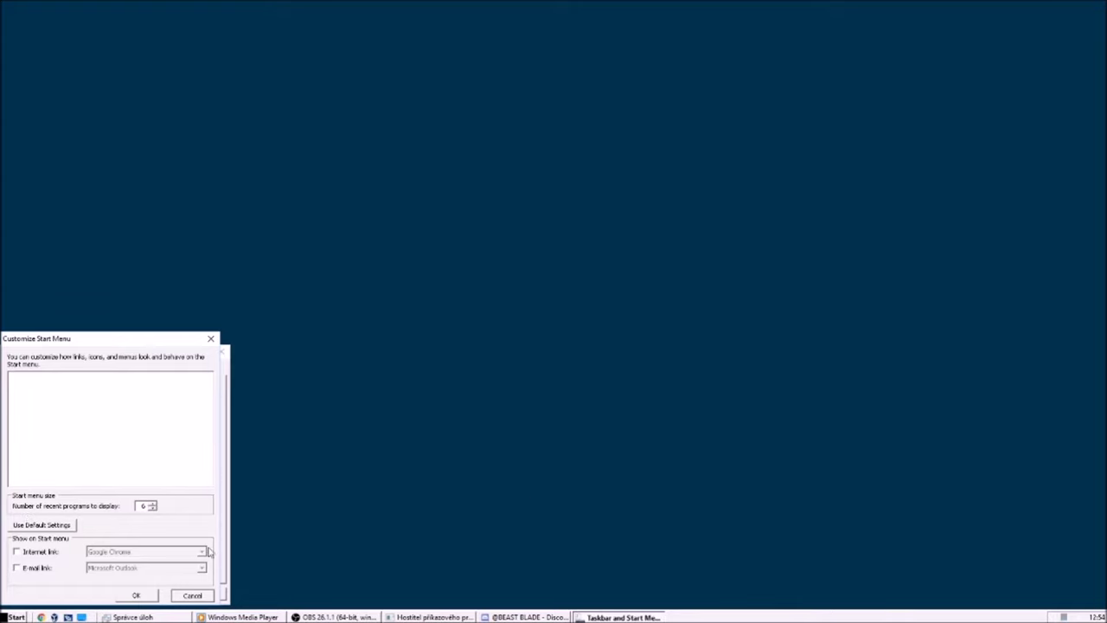
# Step: Switch to Task Manager and end the unresponsive explorer.exe process
pyautogui.hotkey('alt', 'Tab')
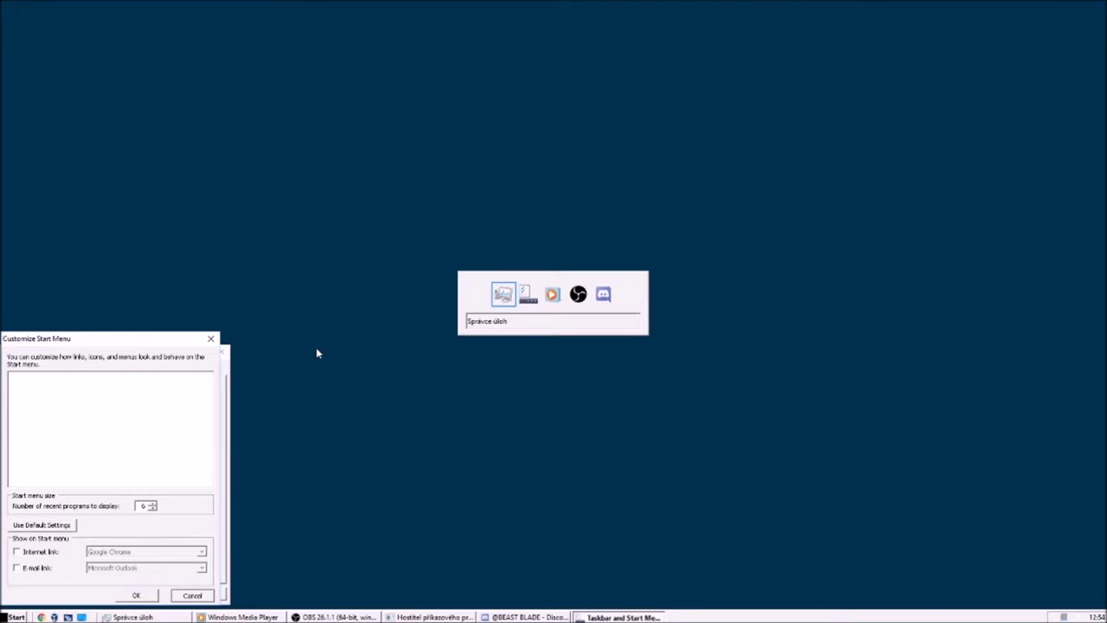
pyautogui.click(198, 349)
pyautogui.click(496, 443)
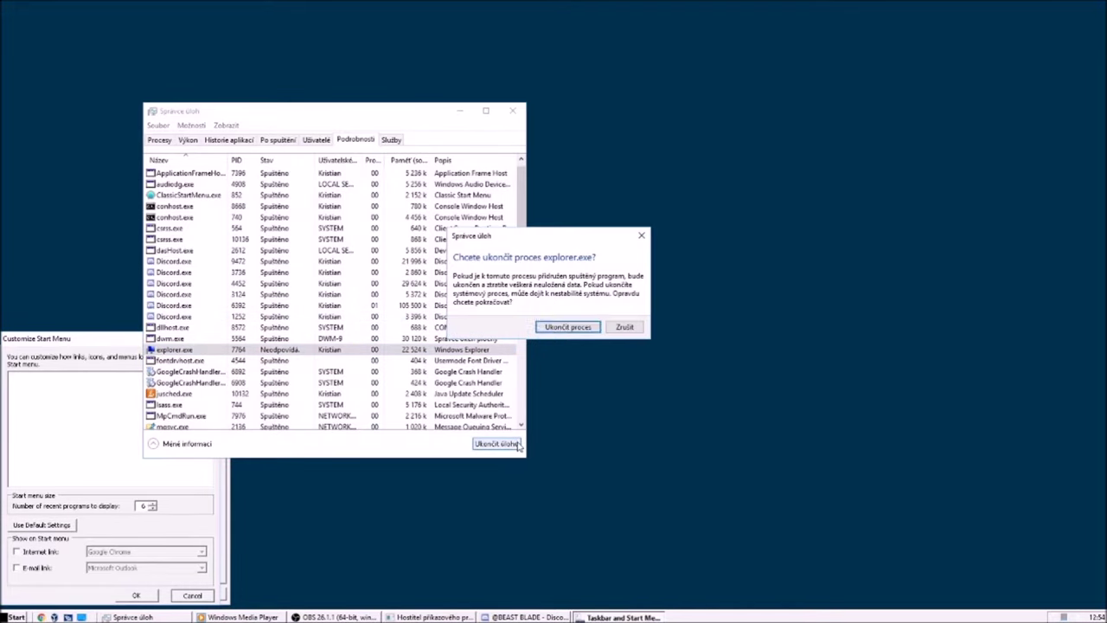
pyautogui.click(568, 330)
# Step: Start explorervista again as a new task in Task Manager
pyautogui.click(166, 127)
pyautogui.click(186, 137)
pyautogui.click(230, 247)
pyautogui.click(590, 324)
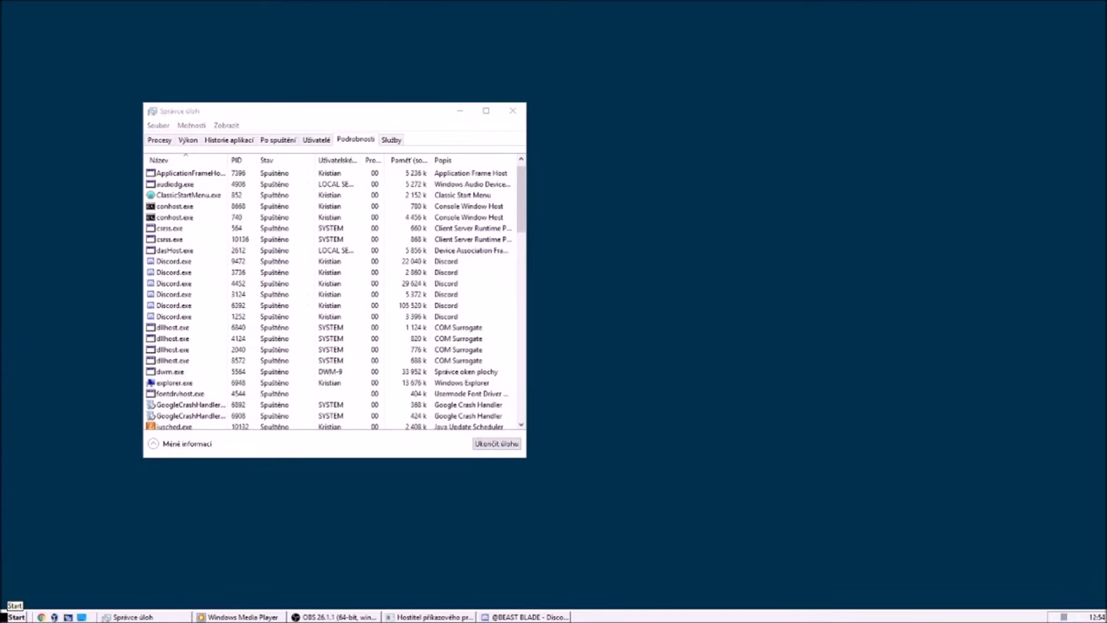
# Step: Test the Start button's context menu, rectangle selection on the desktop and the desktop's context menu
pyautogui.rightClick(14, 616)
pyautogui.click(154, 601)
pyautogui.click(494, 71)
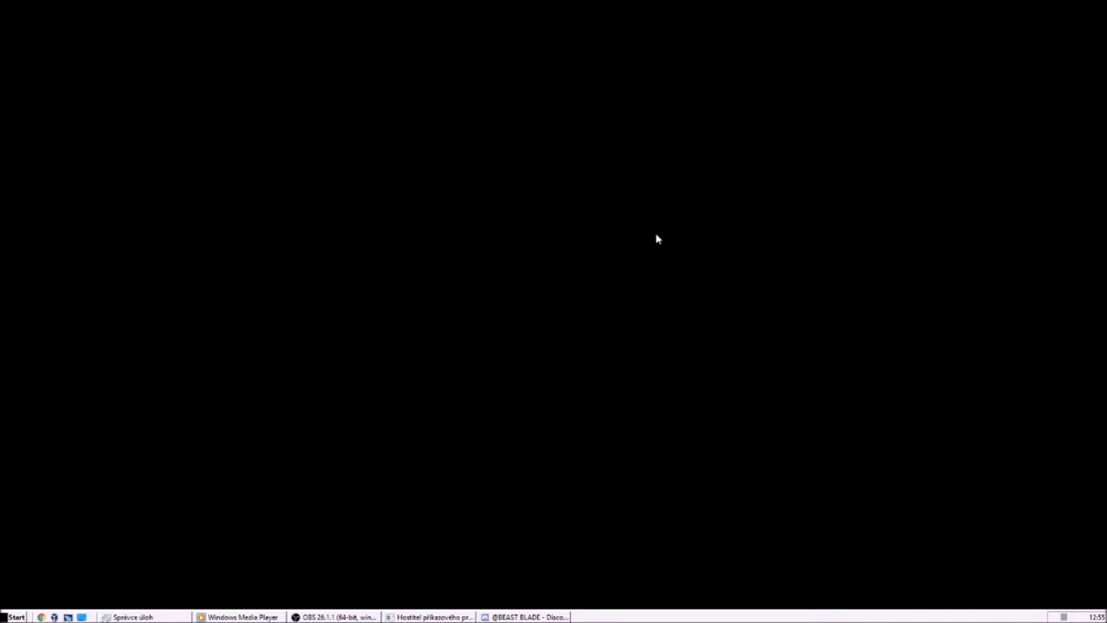
pyautogui.moveTo(254, 61); pyautogui.dragTo(53, 179)
pyautogui.rightClick(415, 121)
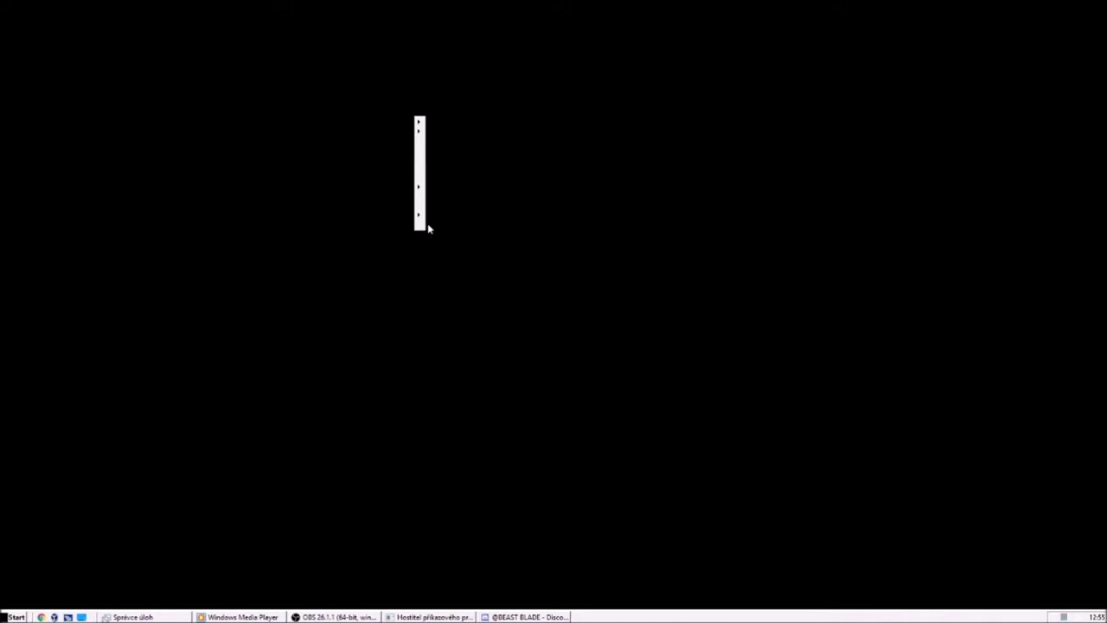
pyautogui.click(420, 154)
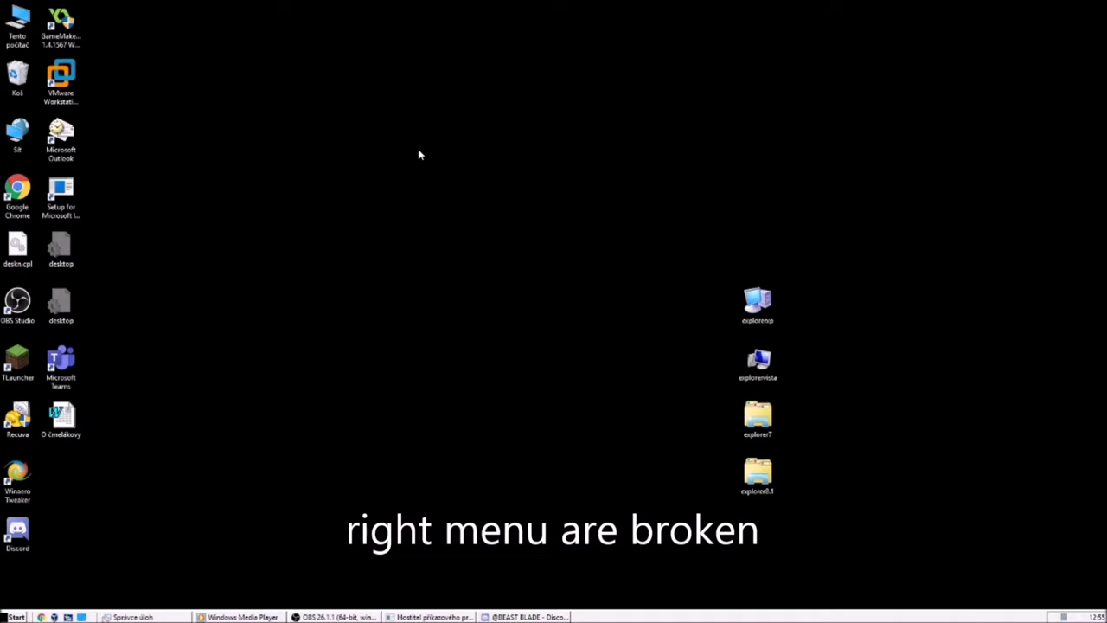
# Step: Select the four explorer program icons on the desktop and move them one column to the right
pyautogui.moveTo(686, 247); pyautogui.dragTo(782, 503)
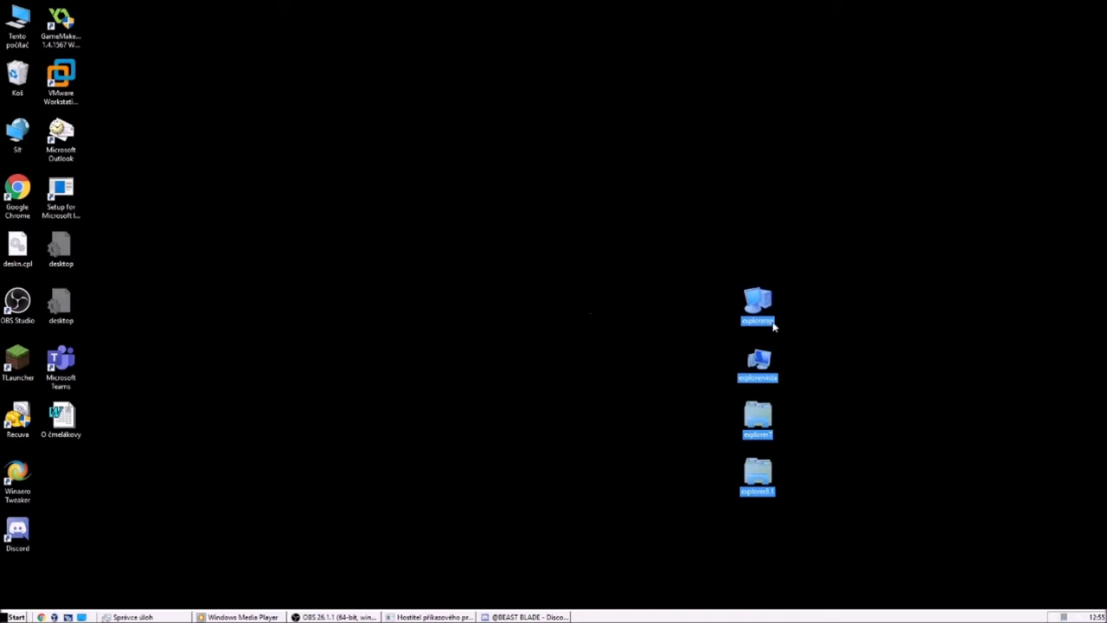
pyautogui.moveTo(773, 321); pyautogui.dragTo(816, 323)
pyautogui.click(808, 370)
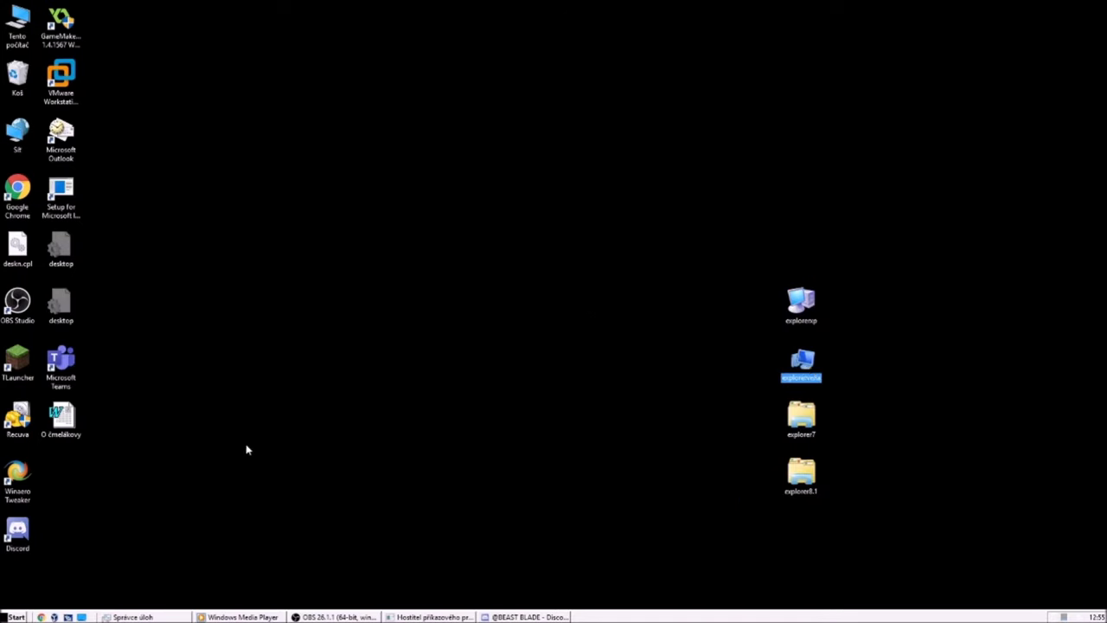
# Step: Open deskn.cpl, look through the Screen Saver, Appearance and Settings pages, and dismiss the display settings warning
pyautogui.doubleClick(17, 246)
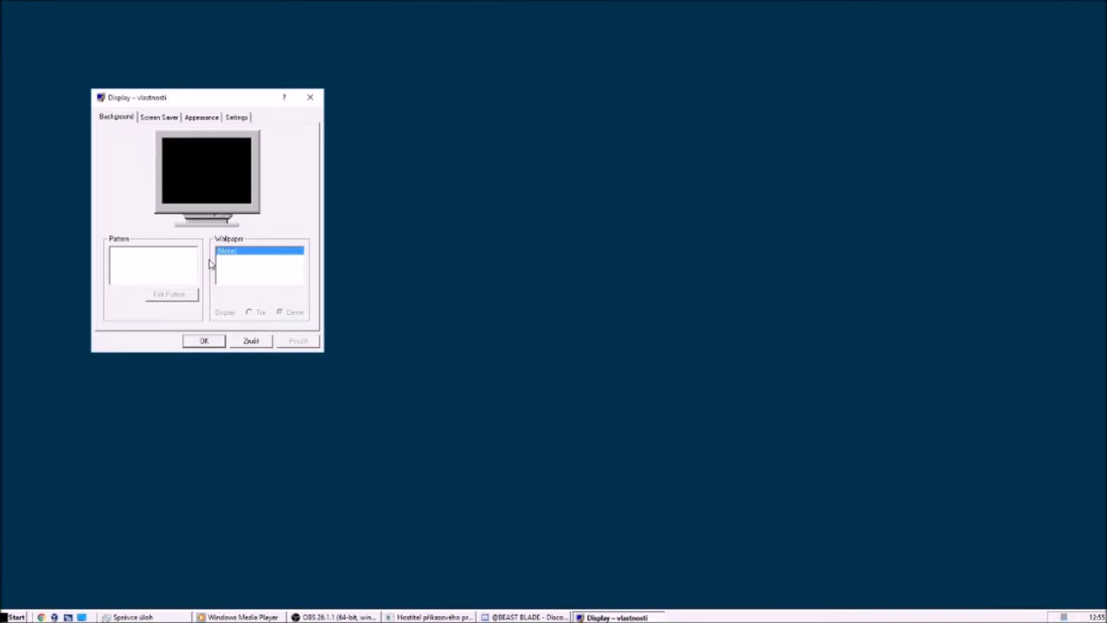
pyautogui.click(167, 118)
pyautogui.click(195, 121)
pyautogui.click(236, 118)
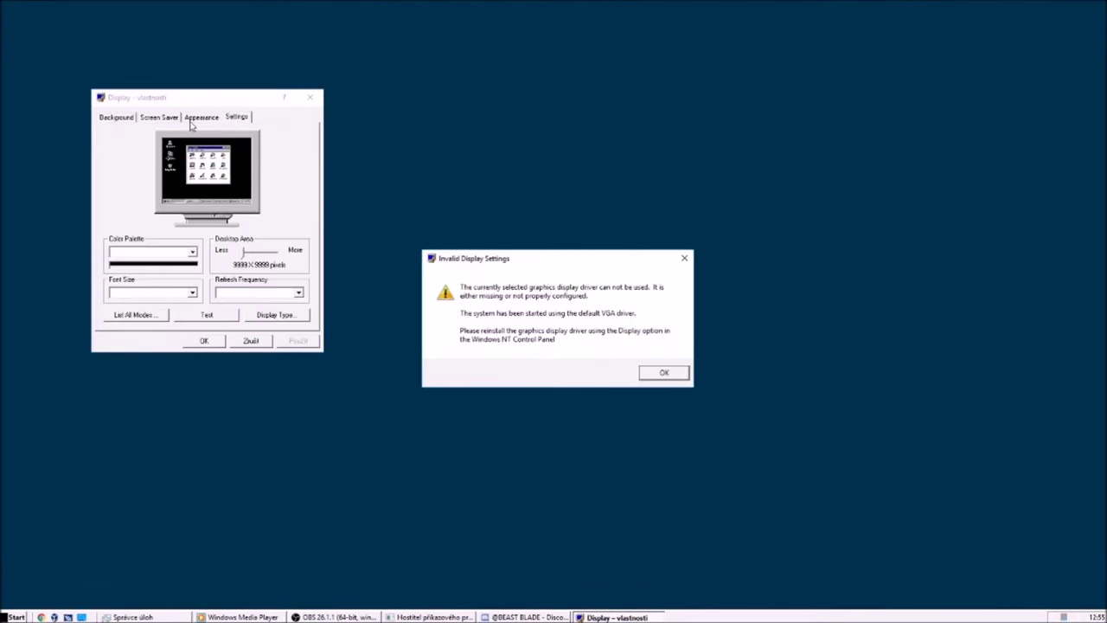
pyautogui.click(664, 371)
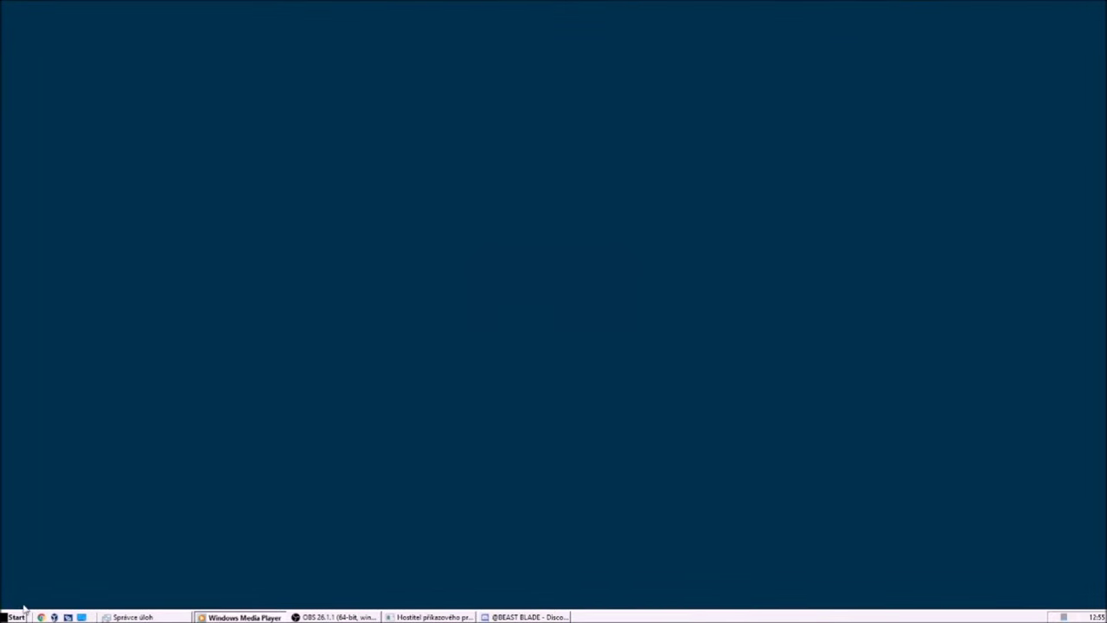
# Step: Show the desktop, try opening the personalization background settings and dismiss the error dialog
pyautogui.click(480, 395)
pyautogui.click(81, 616)
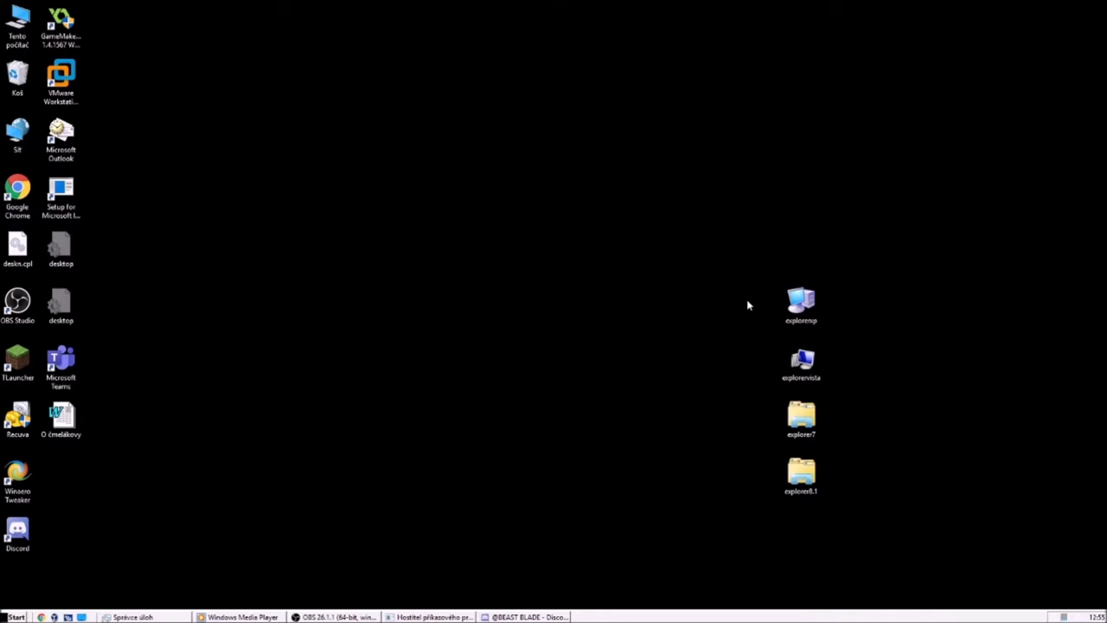
pyautogui.click(84, 615)
pyautogui.click(84, 616)
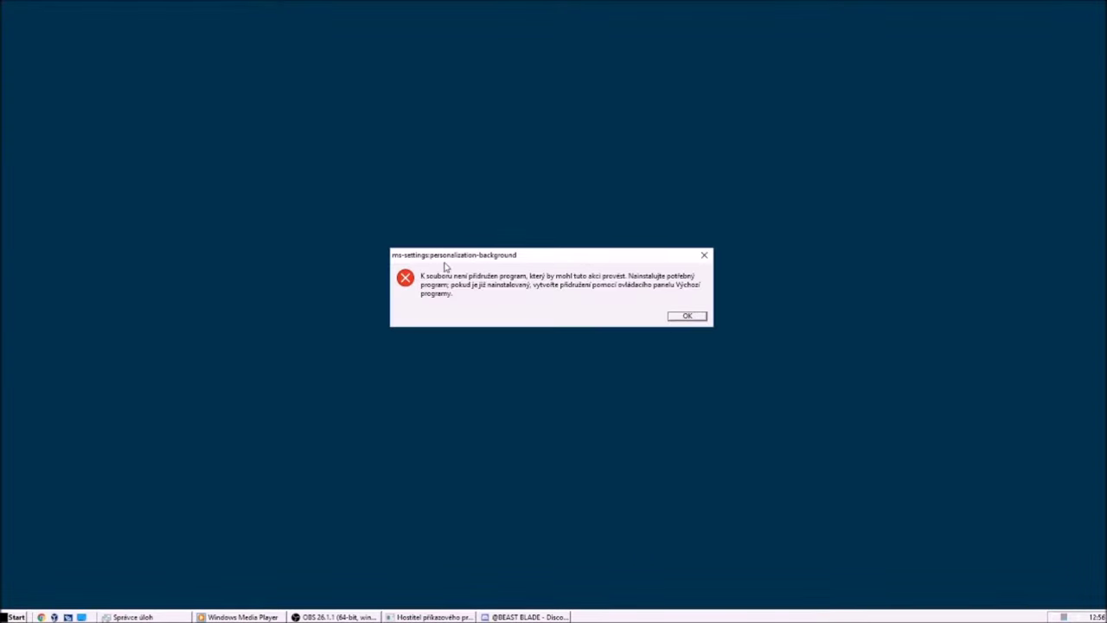
pyautogui.click(687, 316)
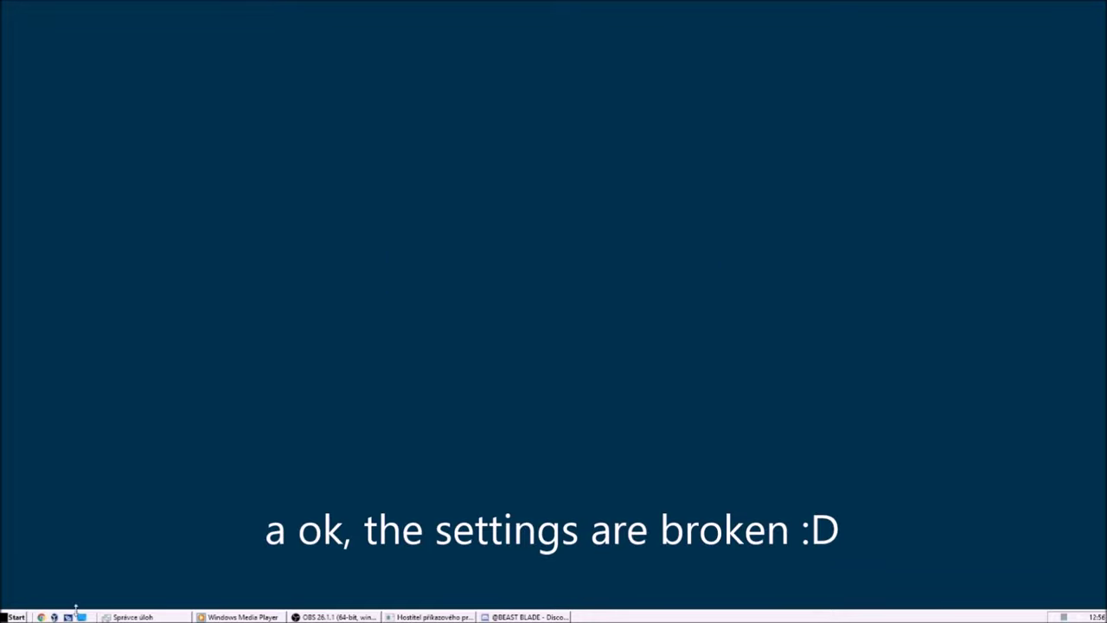
# Step: Check the desktop context menu's submenu and end the unresponsive Windows command host program
pyautogui.rightClick(401, 206)
pyautogui.moveTo(409, 309)
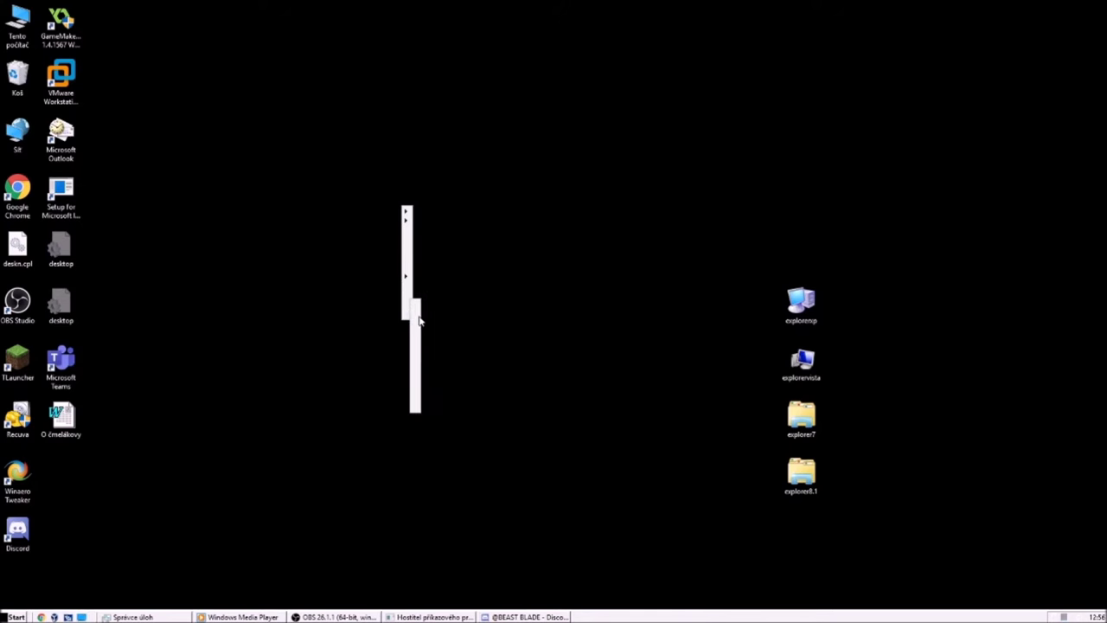
pyautogui.click(378, 443)
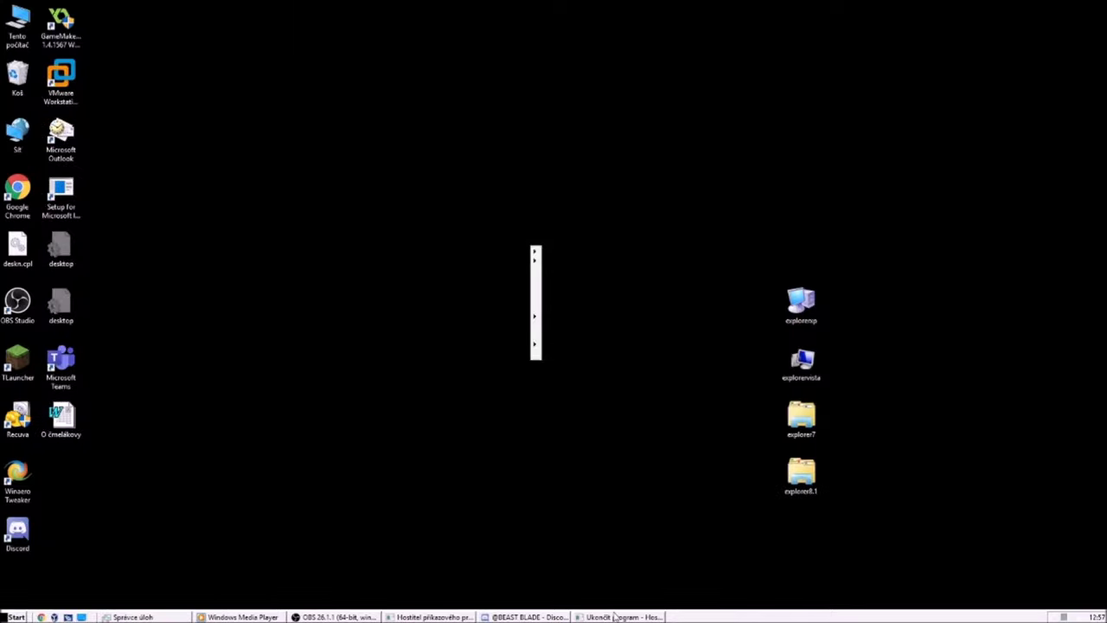
pyautogui.click(615, 616)
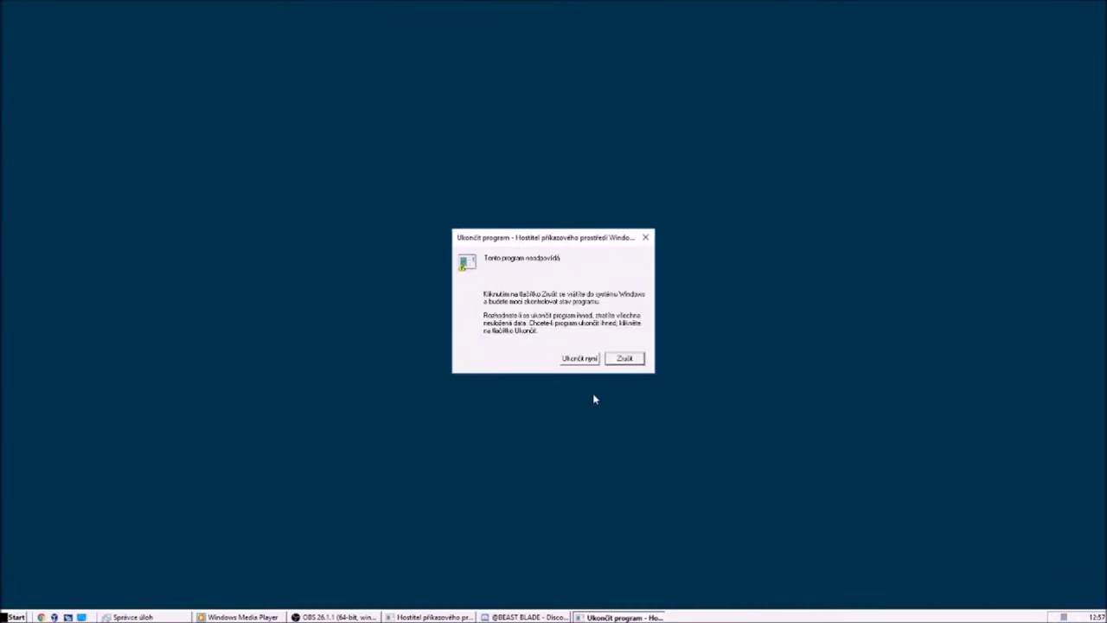
pyautogui.click(570, 309)
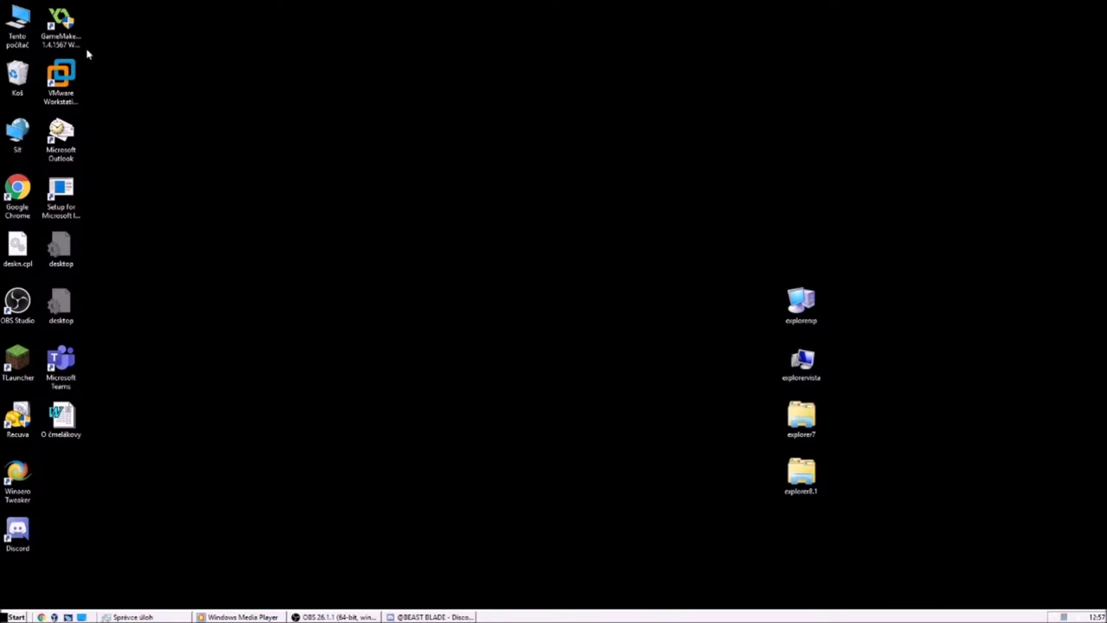
# Step: Open the Recycle Bin and go from it to the Control Panel's Individuální nastavení page under Vzhled a přizpůsobení
pyautogui.doubleClick(19, 79)
pyautogui.click(259, 199)
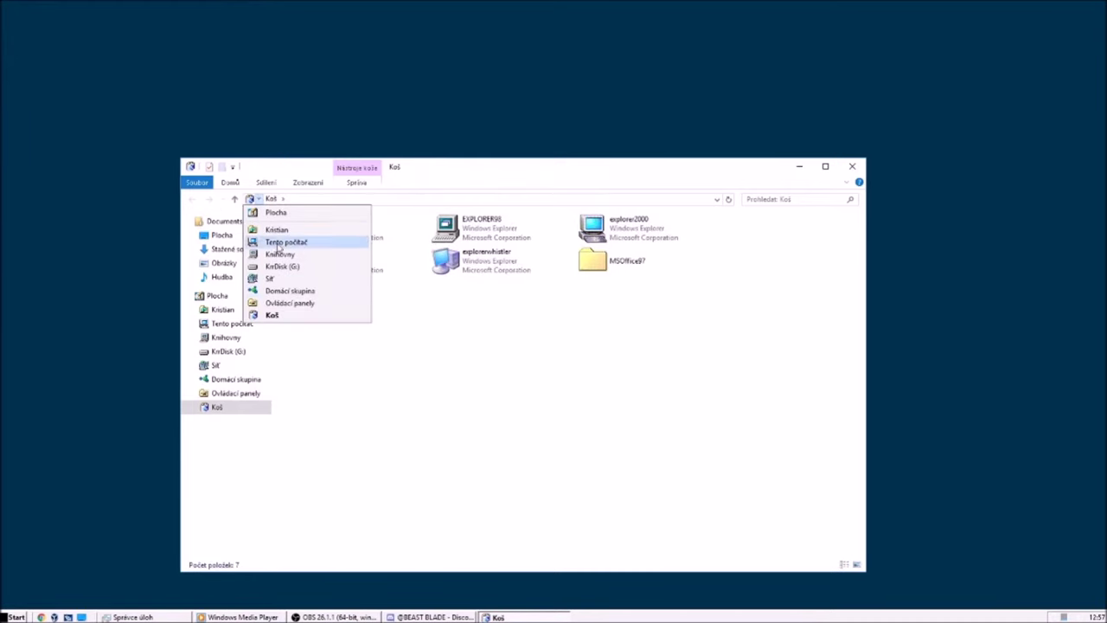
pyautogui.click(301, 304)
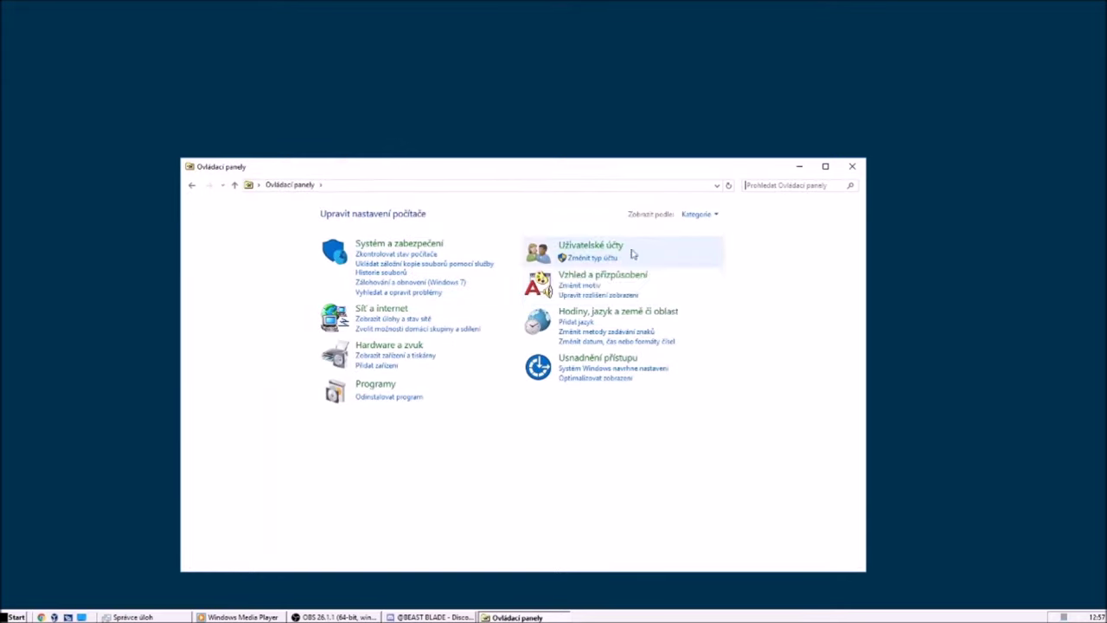
pyautogui.click(578, 275)
pyautogui.click(377, 216)
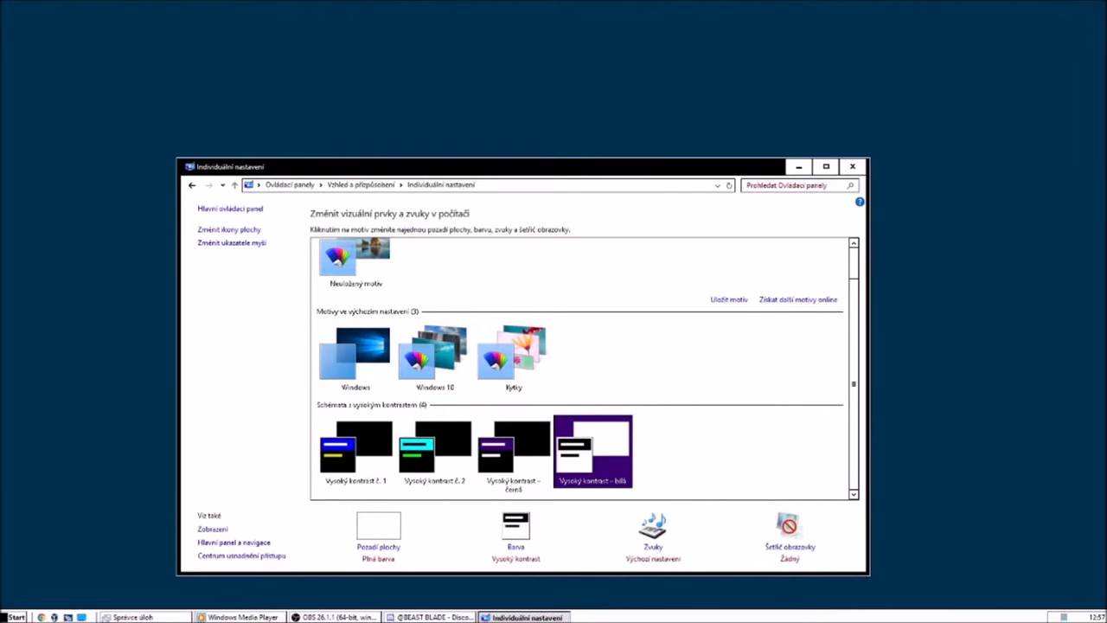
# Step: Show the desktop, try its context menu and selection rectangle, and open the old Display properties window
pyautogui.click(16, 616)
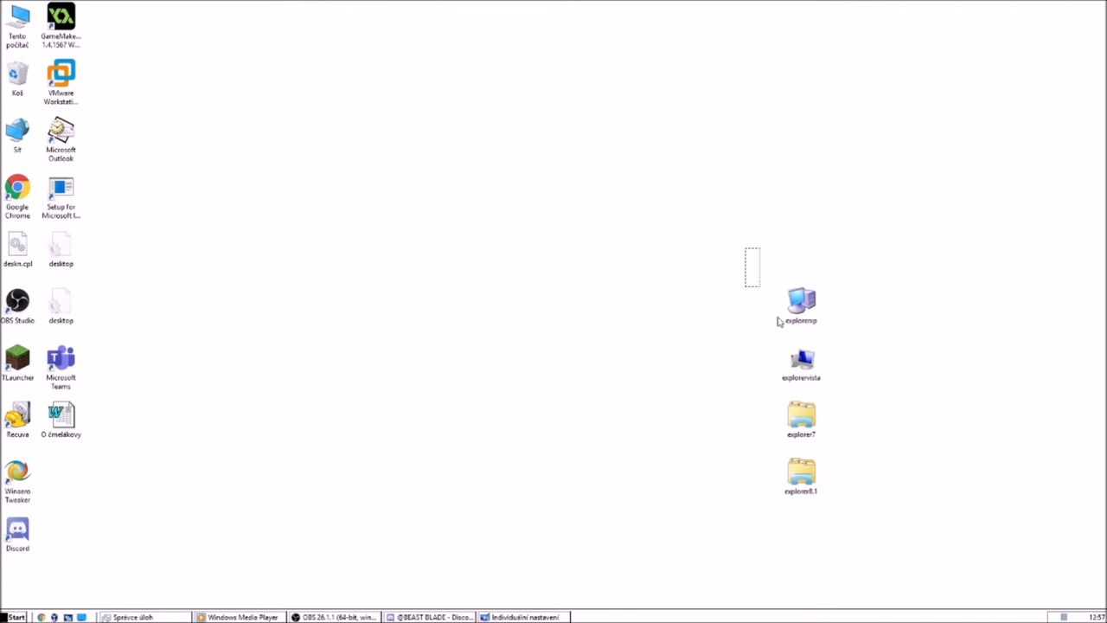
pyautogui.rightClick(458, 148)
pyautogui.rightClick(416, 136)
pyautogui.click(421, 164)
pyautogui.moveTo(209, 2); pyautogui.dragTo(2, 609)
pyautogui.rightClick(369, 28)
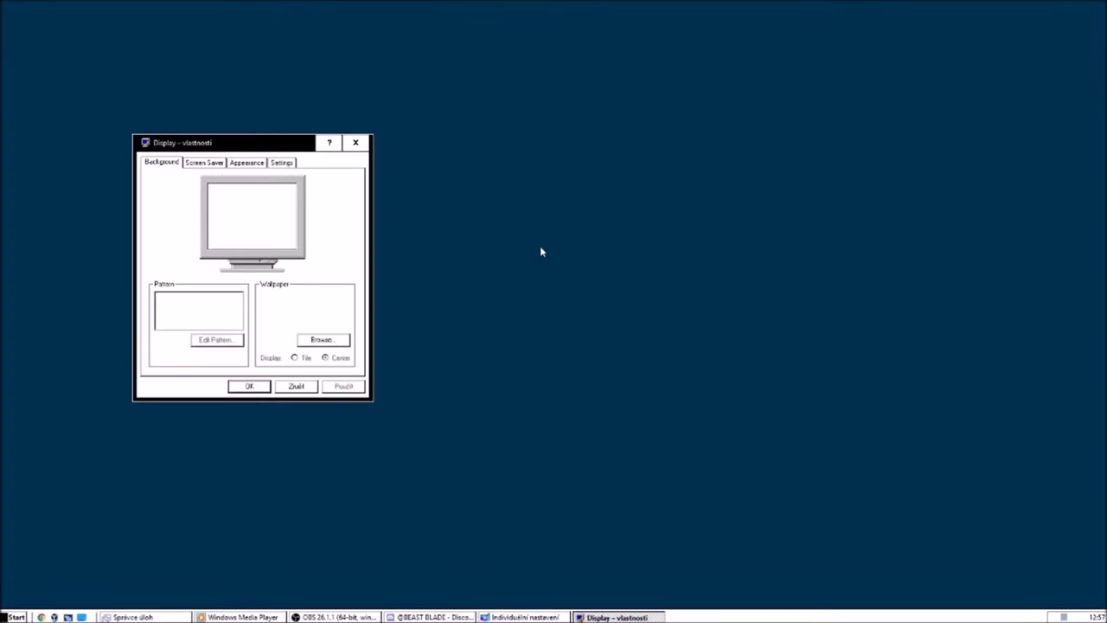
# Step: Check the Screen Saver and Background pages of the Display properties, open and cancel the wallpaper browser, and close the window
pyautogui.moveTo(267, 145); pyautogui.dragTo(512, 325)
pyautogui.click(455, 353)
pyautogui.click(422, 353)
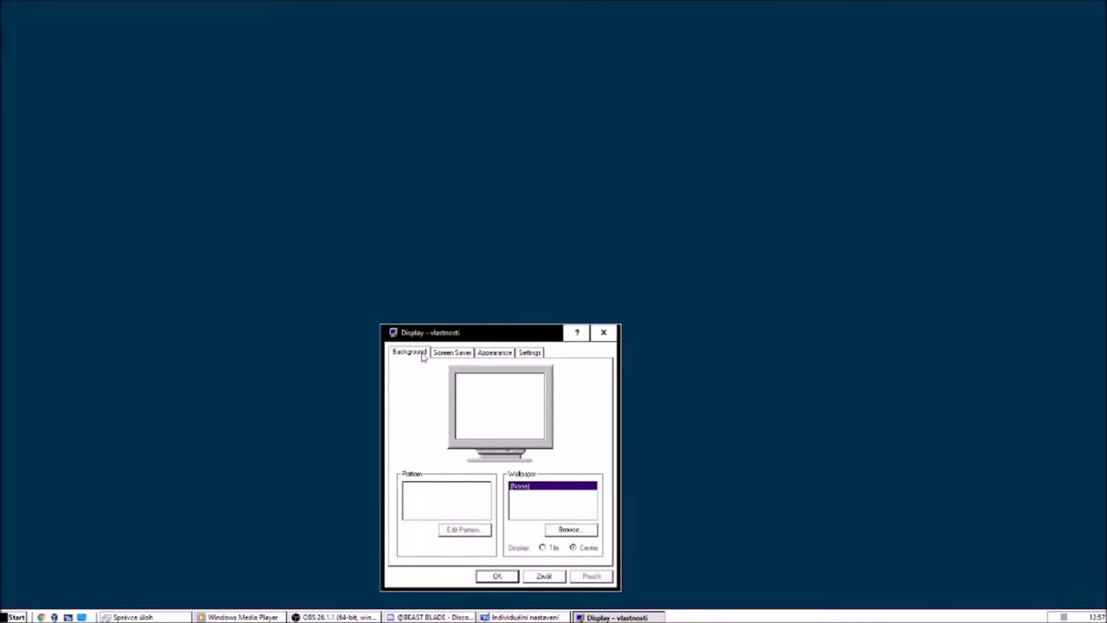
pyautogui.click(569, 531)
pyautogui.click(902, 587)
pyautogui.click(602, 332)
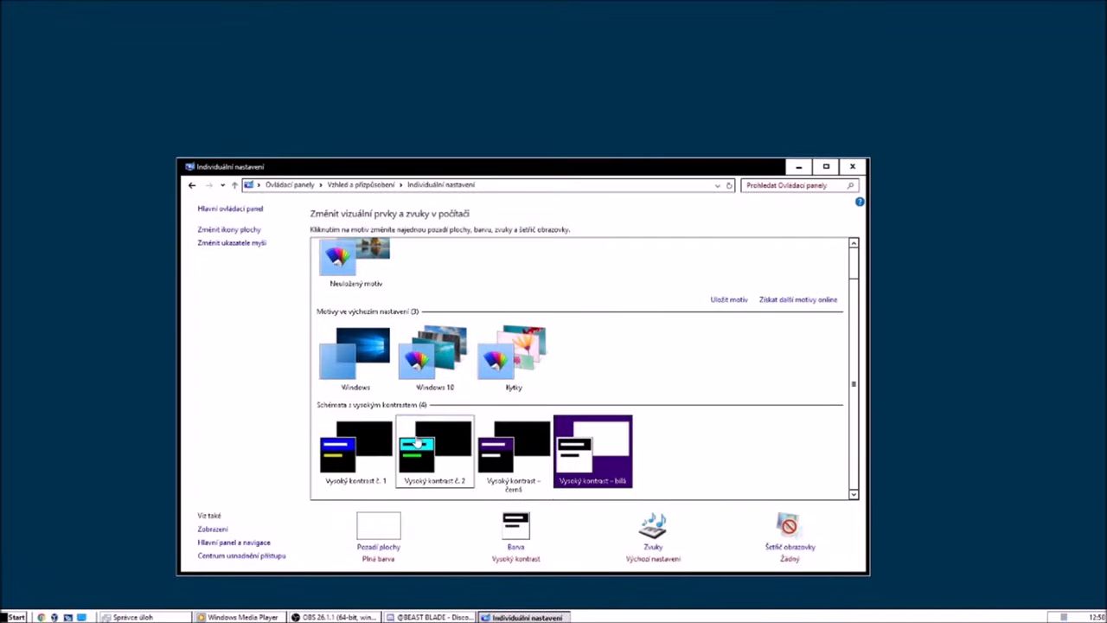
# Step: Apply the Vysoký kontrast č. 2 theme, and open the sound settings from the notification area and cancel them
pyautogui.click(417, 443)
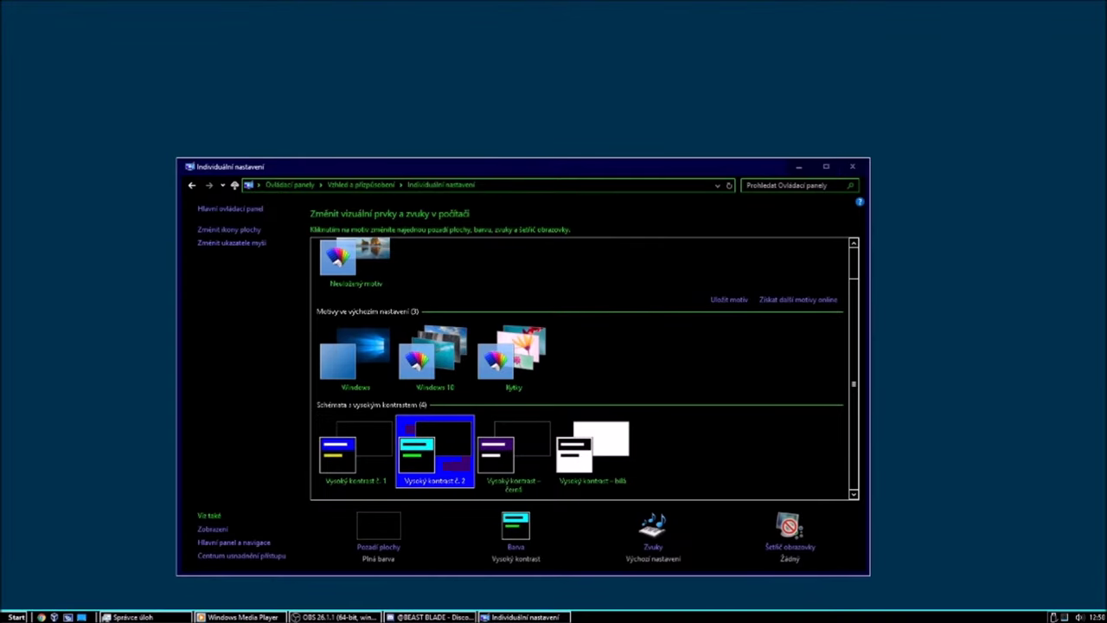
pyautogui.rightClick(1079, 616)
pyautogui.click(1067, 600)
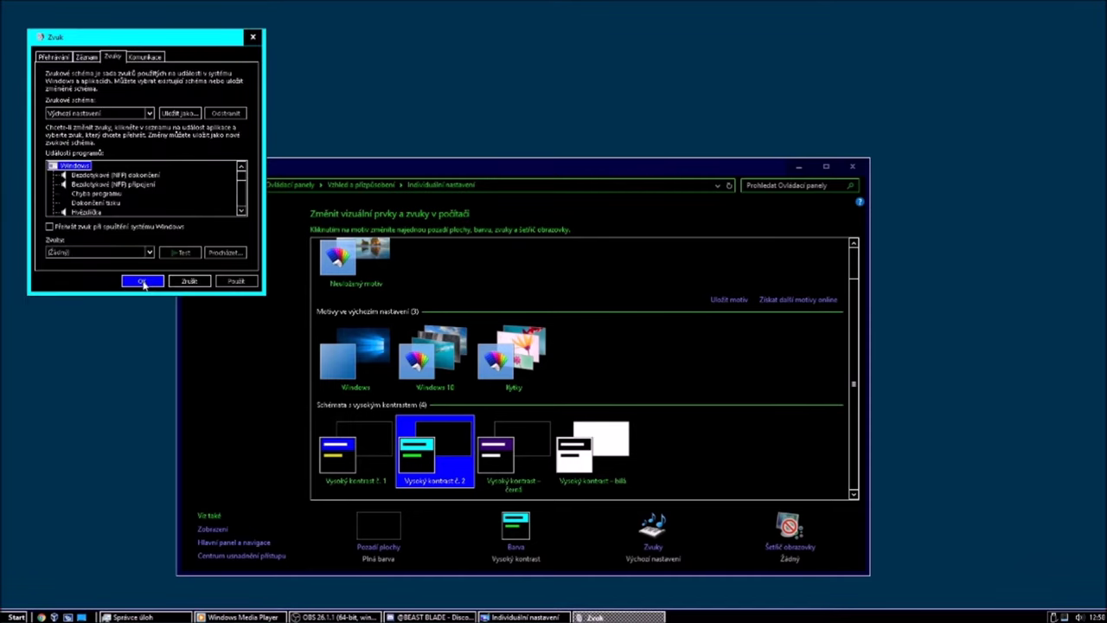
pyautogui.click(188, 281)
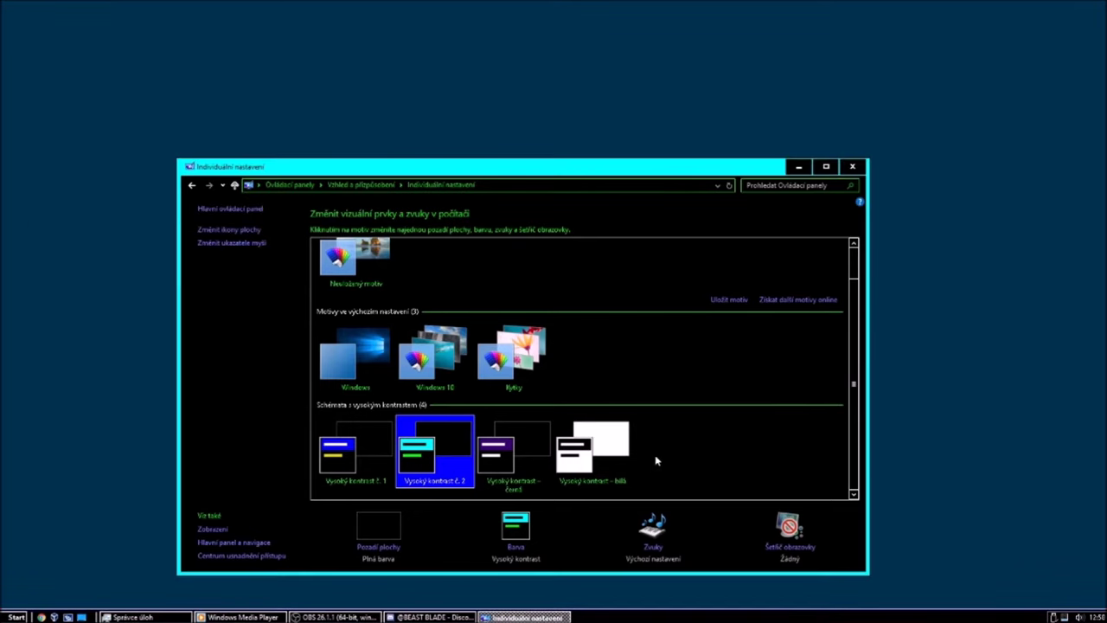
# Step: Open the Taskbar and Start Menu Properties, check the notification icon customization, and turn off Hide inactive icons
pyautogui.rightClick(631, 617)
pyautogui.click(638, 601)
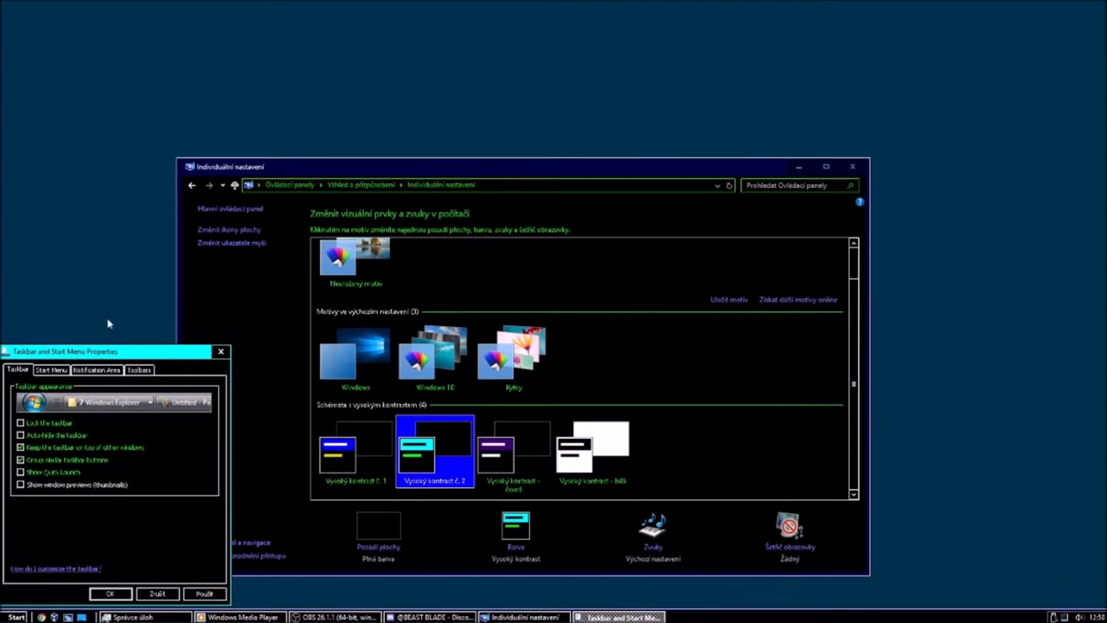
pyautogui.click(108, 370)
pyautogui.click(199, 449)
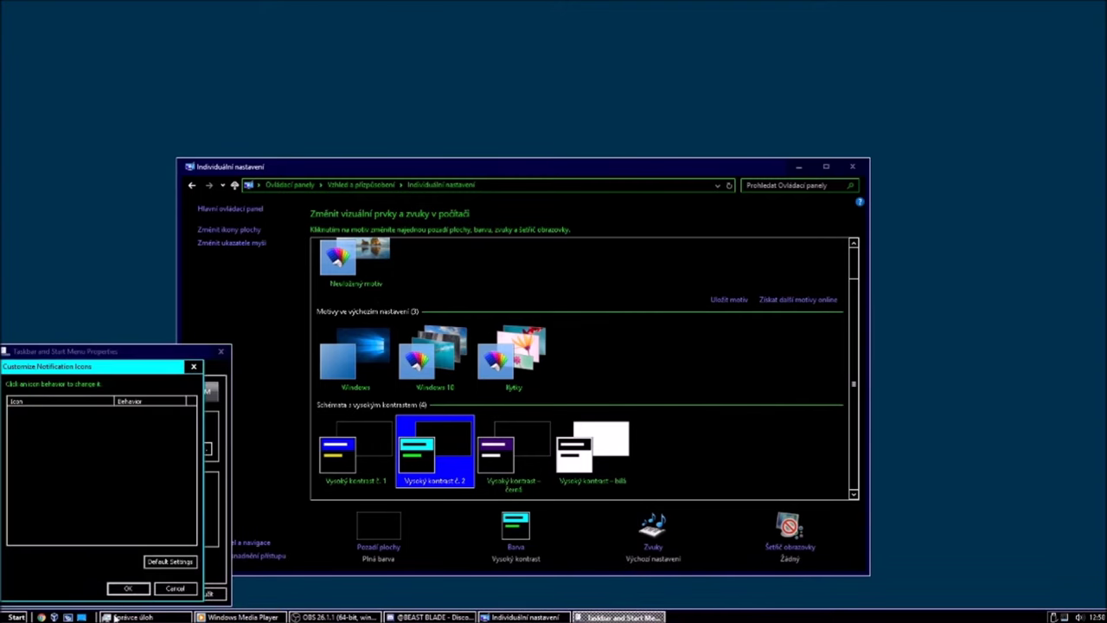
pyautogui.click(145, 588)
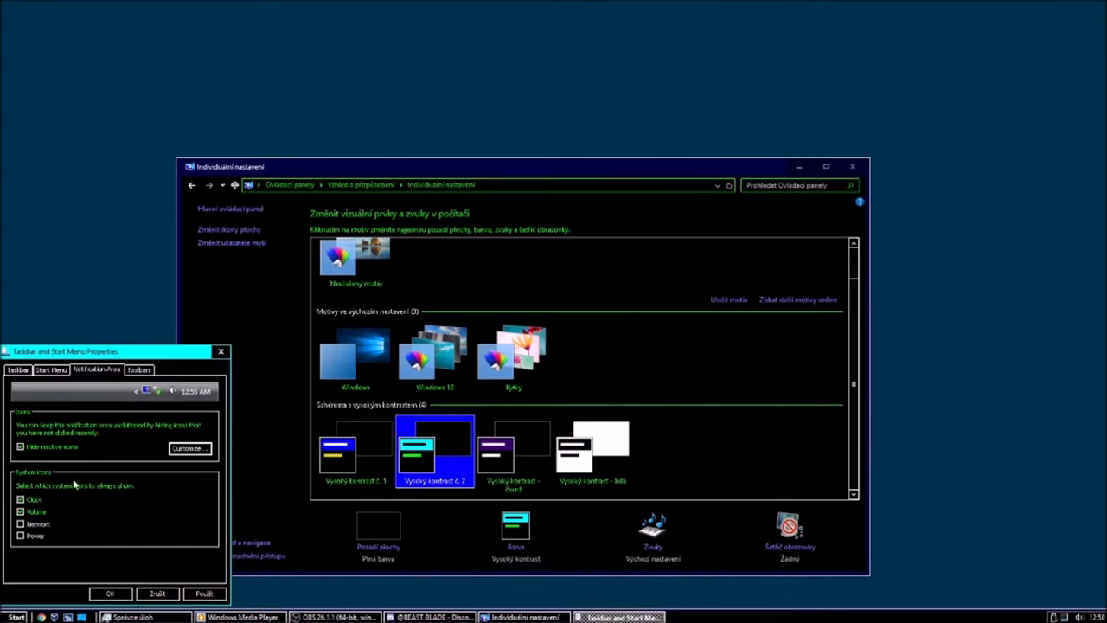
pyautogui.click(46, 446)
pyautogui.click(204, 594)
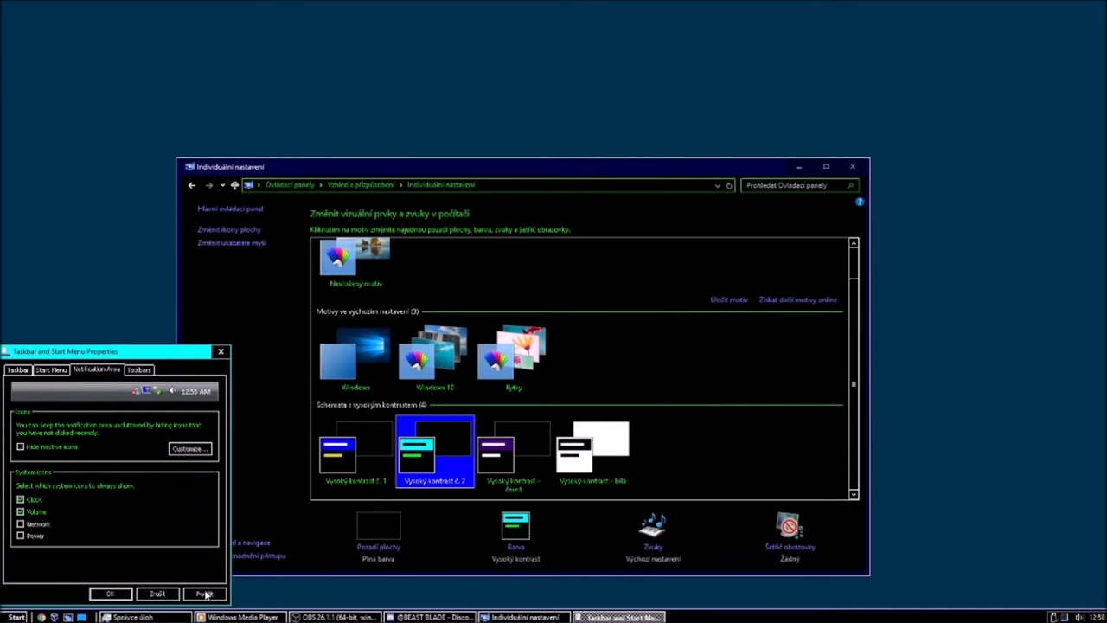
# Step: Cascade the open windows and add the Odkazy toolbar to the taskbar
pyautogui.rightClick(1032, 616)
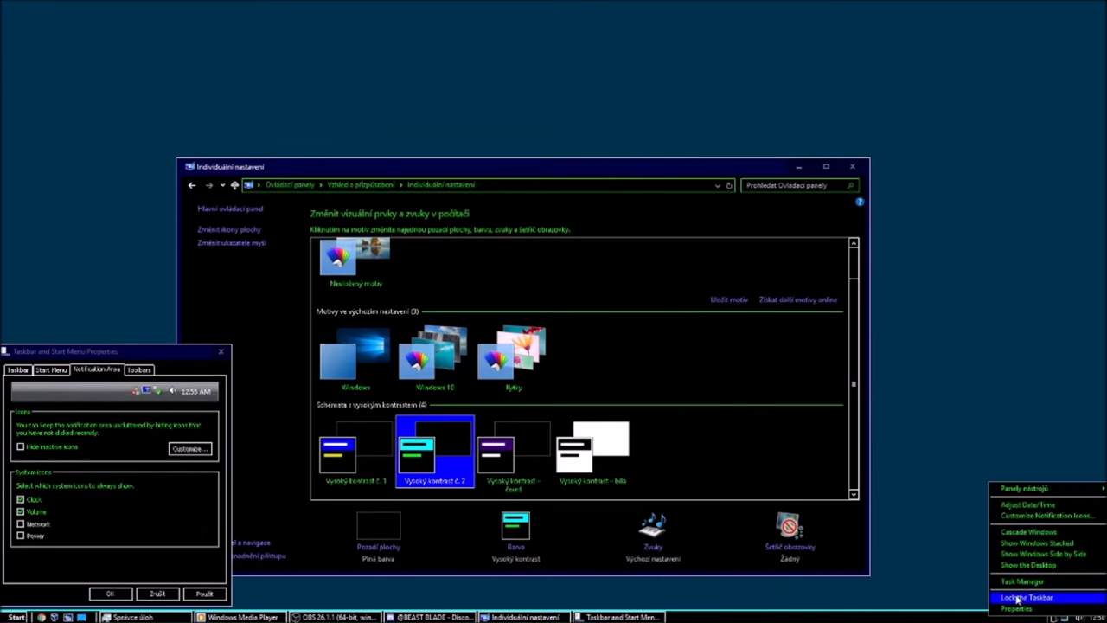
pyautogui.click(1029, 531)
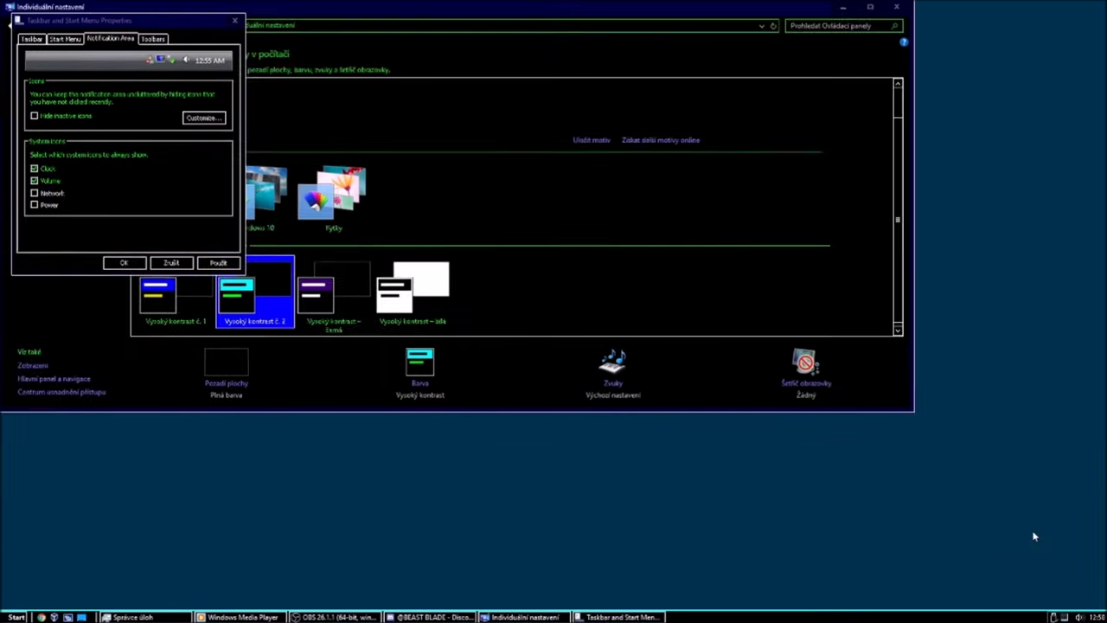
pyautogui.rightClick(1072, 617)
pyautogui.moveTo(1025, 478)
pyautogui.click(910, 495)
# Step: Add the Adresa toolbar to the taskbar, open drive C: from it, and close the folder window
pyautogui.moveTo(1017, 616)
pyautogui.mouseDown()
pyautogui.moveTo(946, 616)
pyautogui.moveTo(1018, 617)
pyautogui.mouseUp()
pyautogui.rightClick(1041, 618)
pyautogui.rightClick(1080, 616)
pyautogui.moveTo(1044, 479)
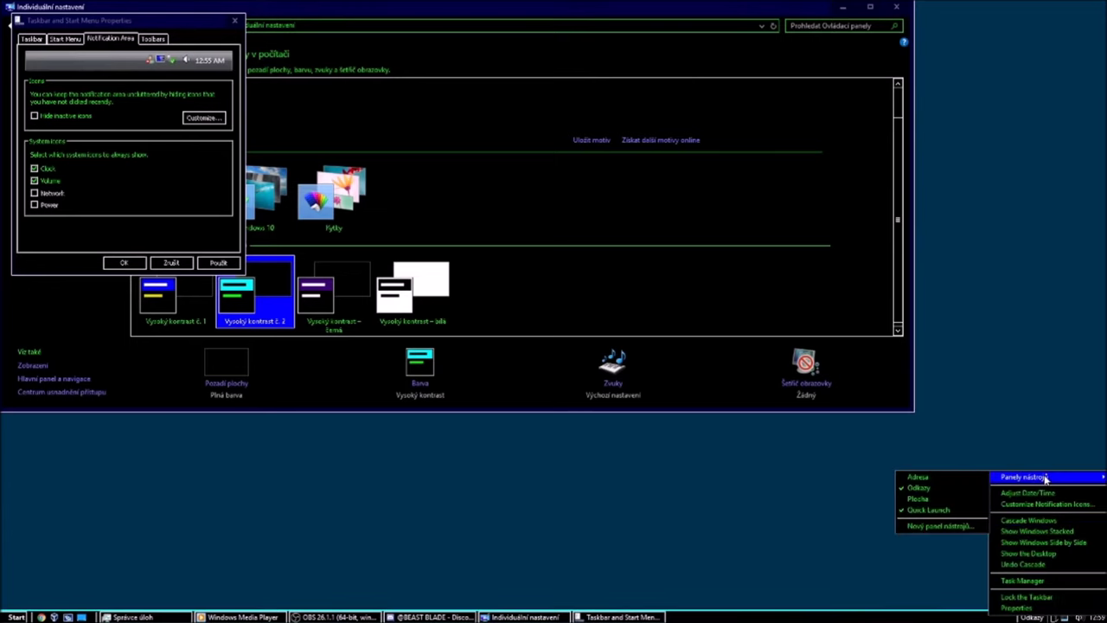
pyautogui.click(918, 477)
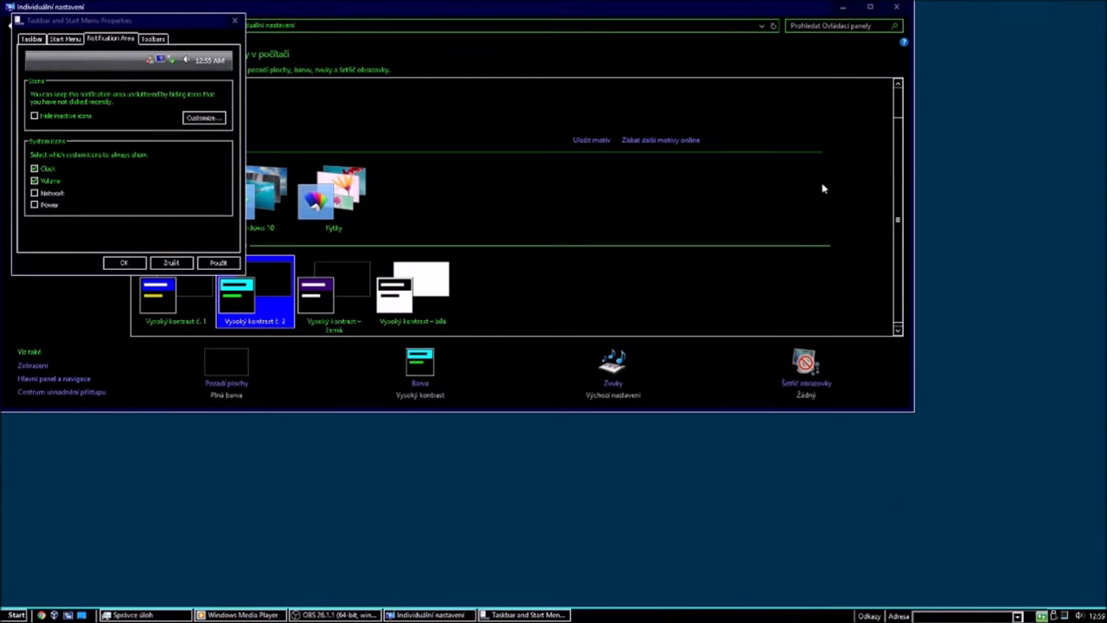
pyautogui.write('C')
pyautogui.press('Return')
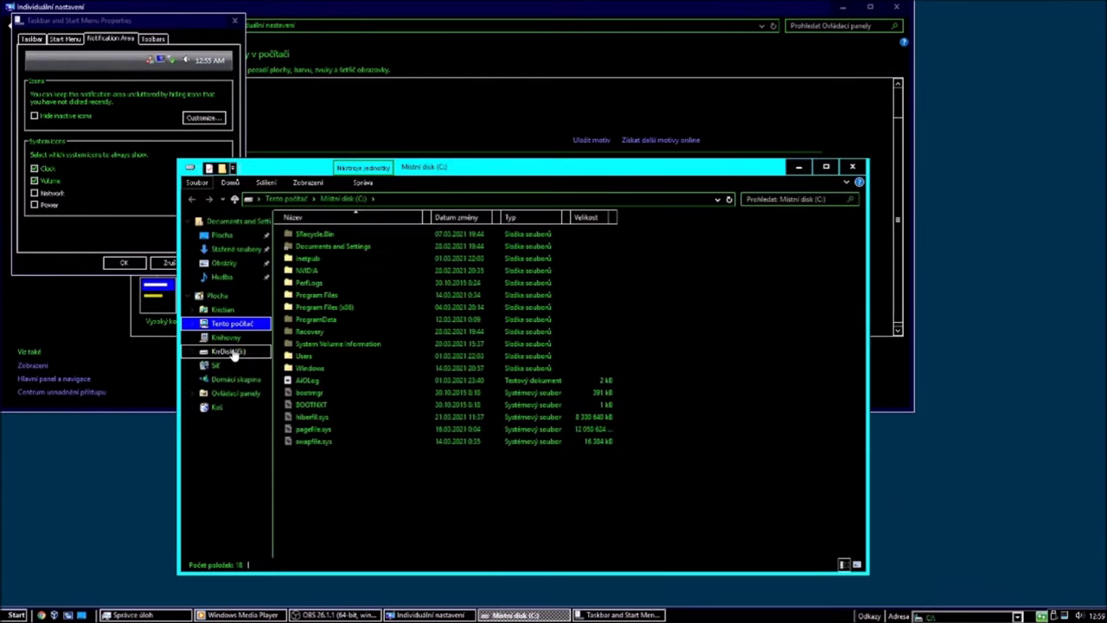
pyautogui.click(854, 168)
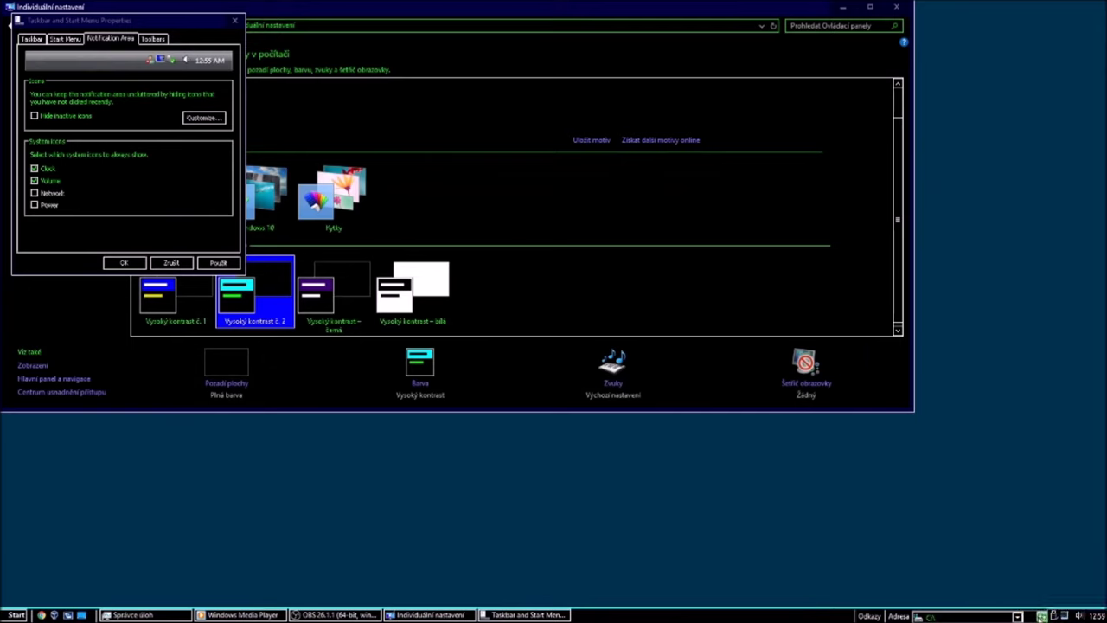
# Step: Check the Adresa toolbar's address list and remove the Adresa and Odkazy toolbars from the taskbar
pyautogui.click(1016, 615)
pyautogui.click(1017, 616)
pyautogui.rightClick(1073, 617)
pyautogui.moveTo(1034, 477)
pyautogui.click(934, 478)
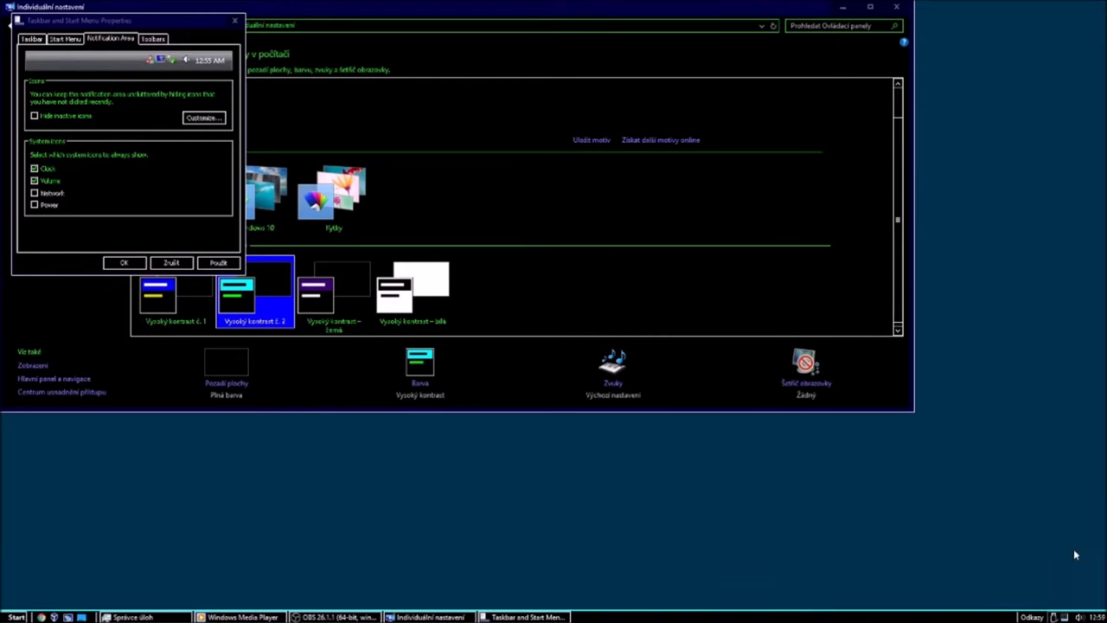
pyautogui.rightClick(1079, 617)
pyautogui.click(938, 492)
# Step: Move the Taskbar and Start Menu Properties window to the middle and look at its Toolbars and Notification Area pages
pyautogui.moveTo(150, 19); pyautogui.dragTo(598, 327)
pyautogui.click(587, 347)
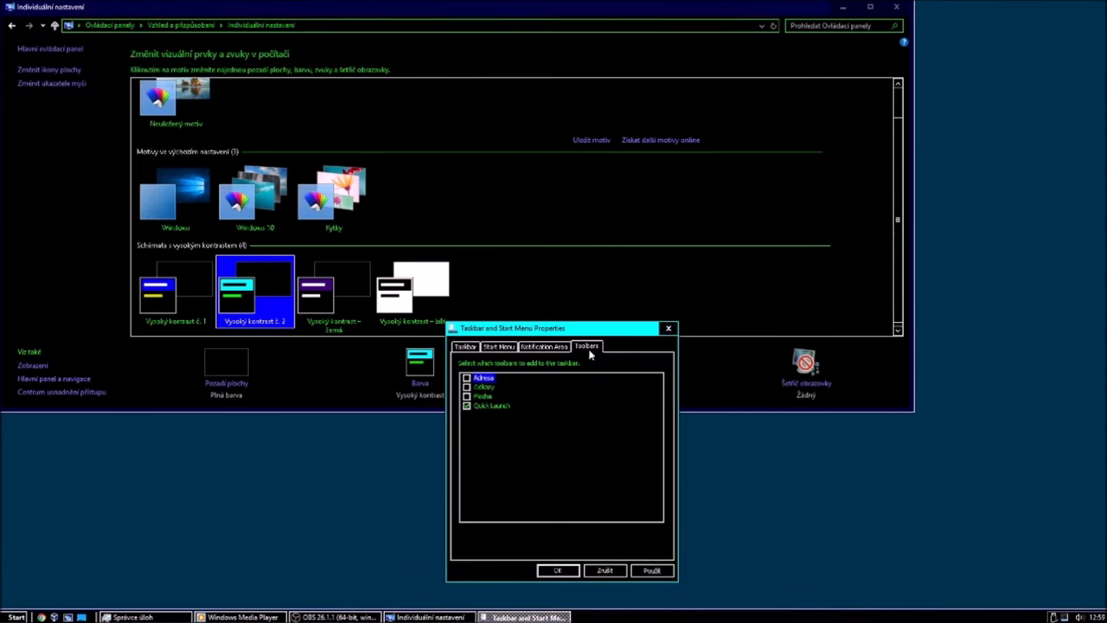
pyautogui.click(534, 346)
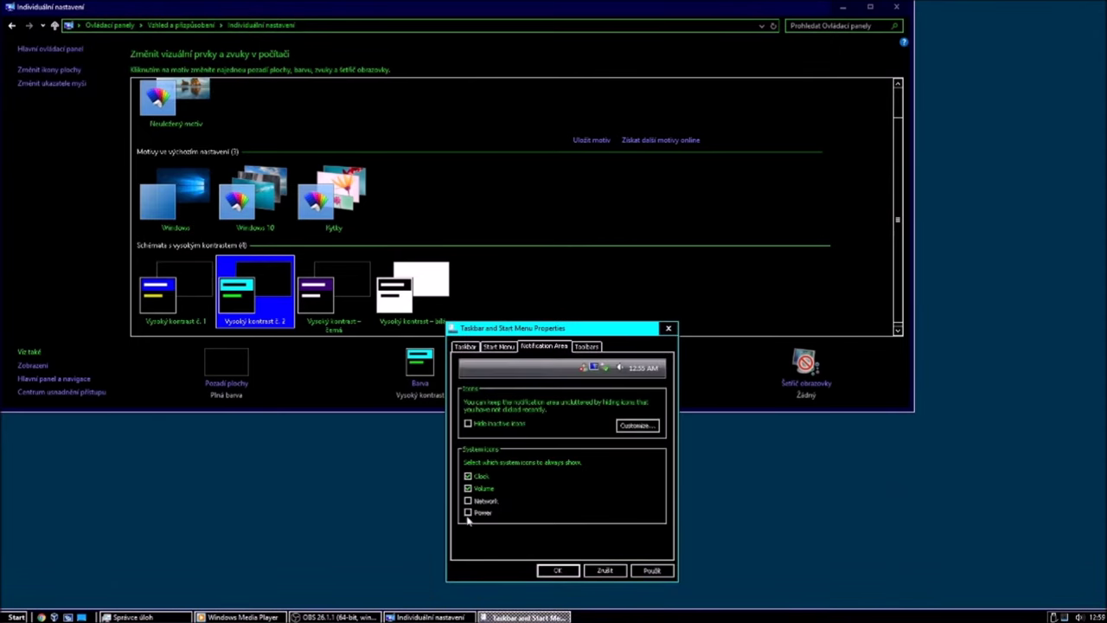
# Step: Try hiding the Clock and Volume system icons and showing them again, applying the changes
pyautogui.click(468, 476)
pyautogui.click(652, 572)
pyautogui.click(481, 477)
pyautogui.click(474, 490)
pyautogui.click(651, 571)
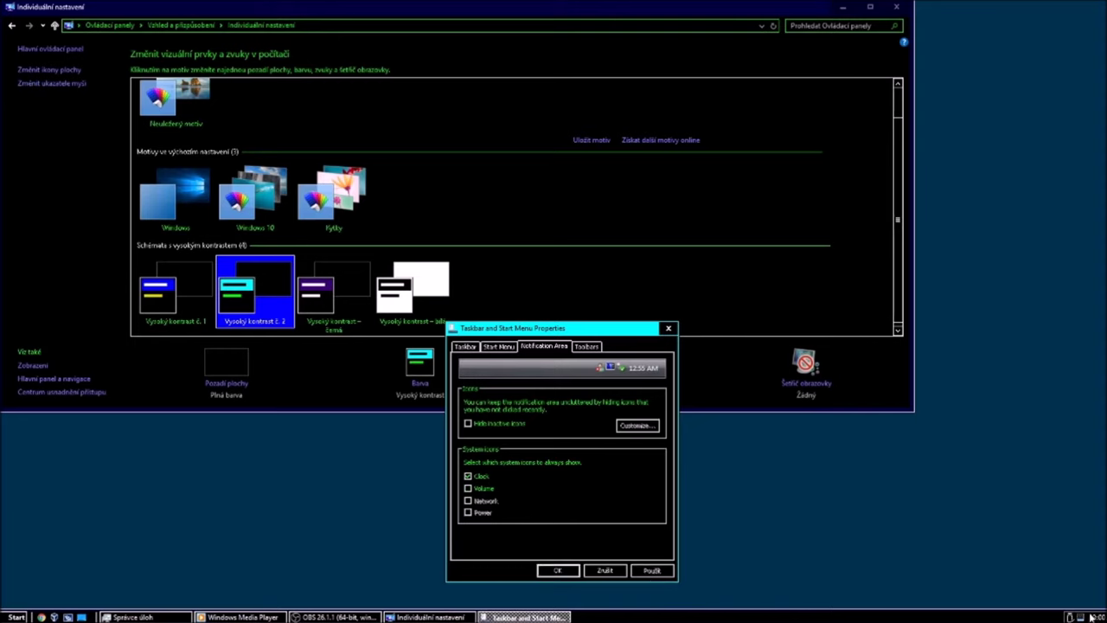
pyautogui.click(467, 488)
pyautogui.click(655, 570)
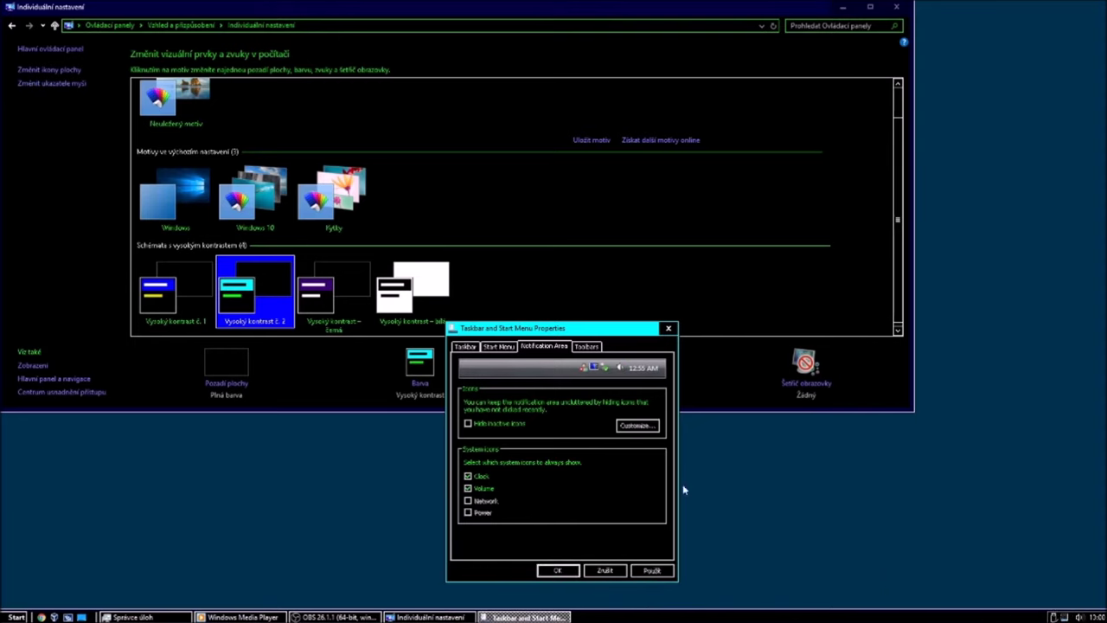
# Step: Open and cancel the notification icon customization, turn Hide inactive icons back on, and check the available toolbars
pyautogui.click(637, 425)
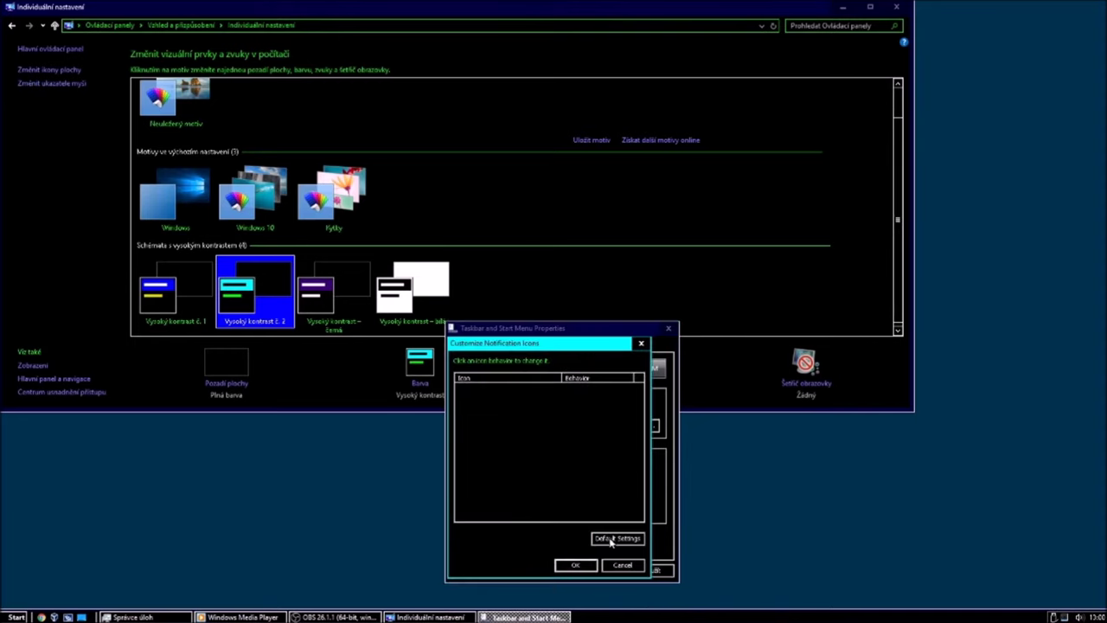
pyautogui.click(622, 565)
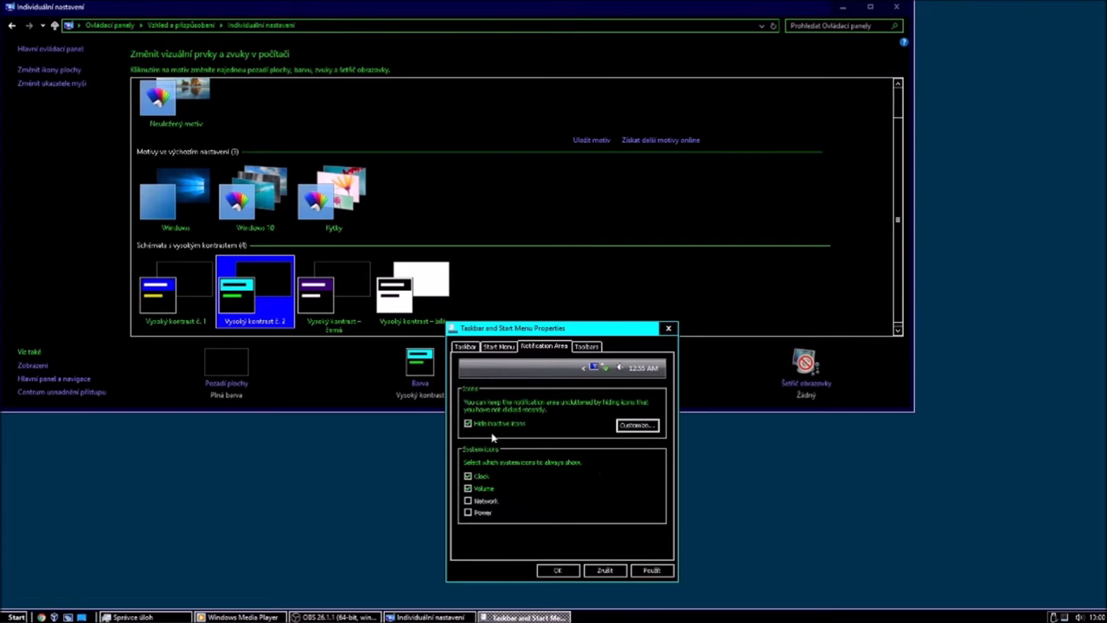
pyautogui.click(576, 346)
# Step: Switch to the Windows 10 theme, apply the Classic Start menu style, and try the Start menu
pyautogui.click(498, 348)
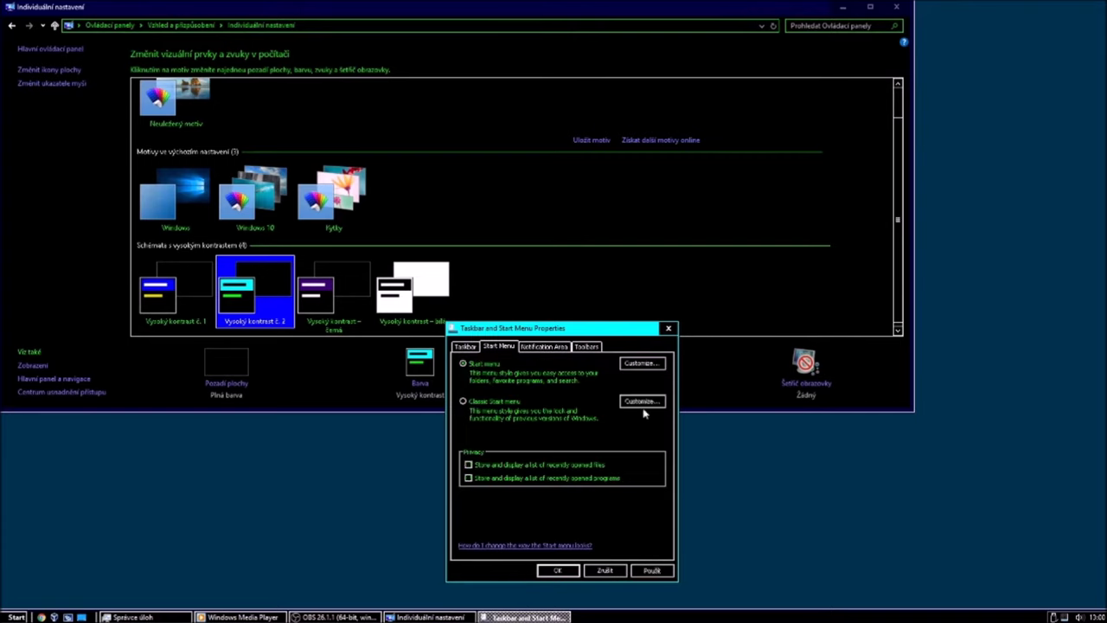
pyautogui.click(514, 400)
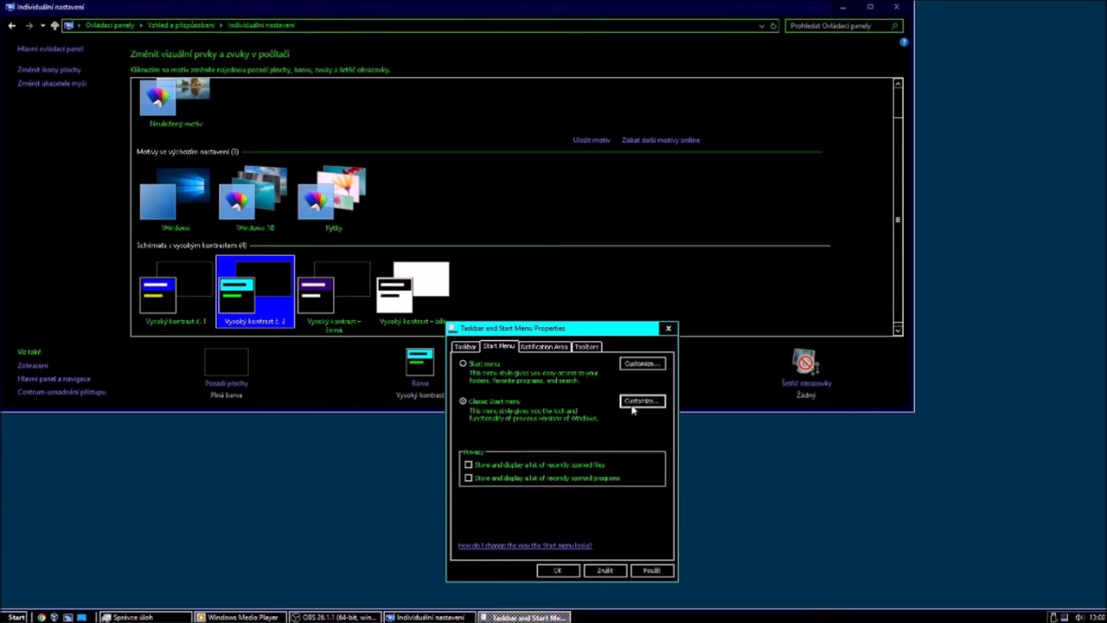
pyautogui.click(255, 199)
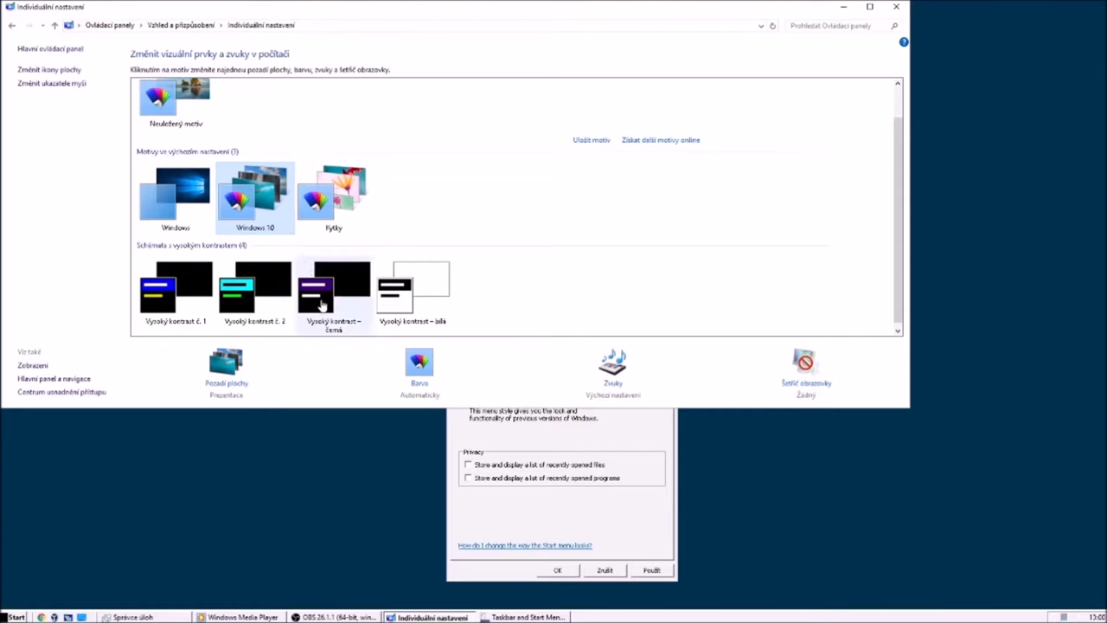
pyautogui.click(843, 7)
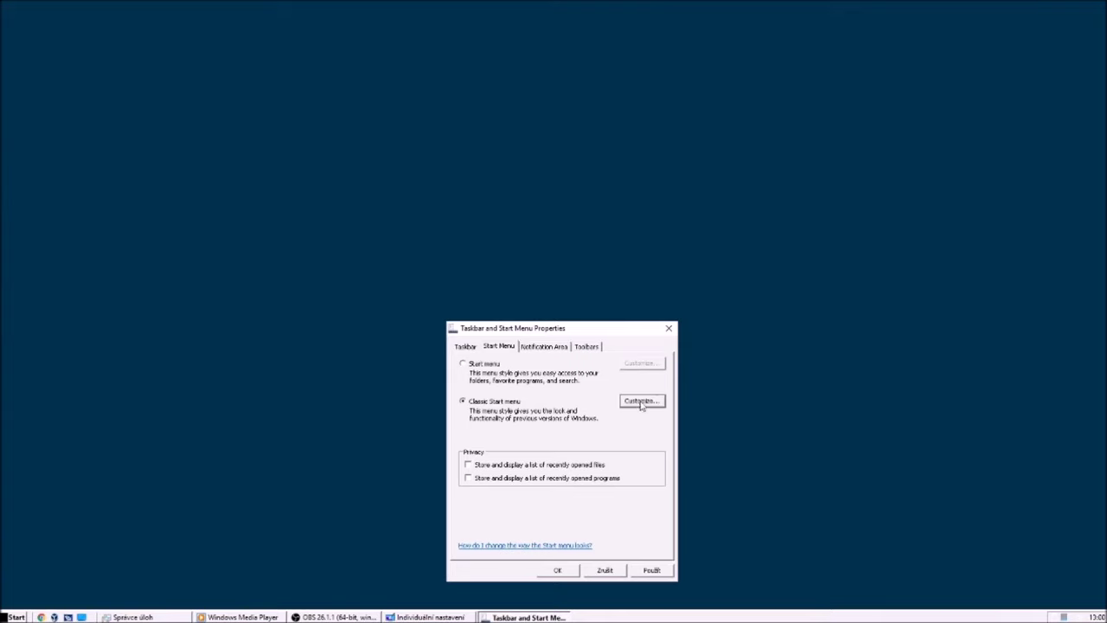
pyautogui.click(649, 571)
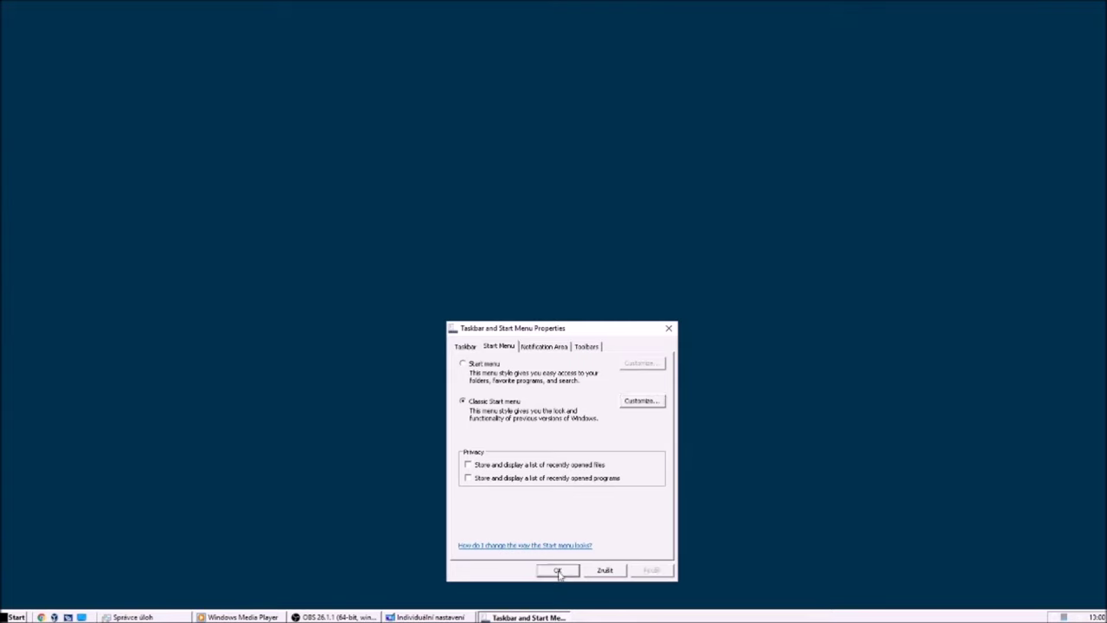
pyautogui.click(14, 614)
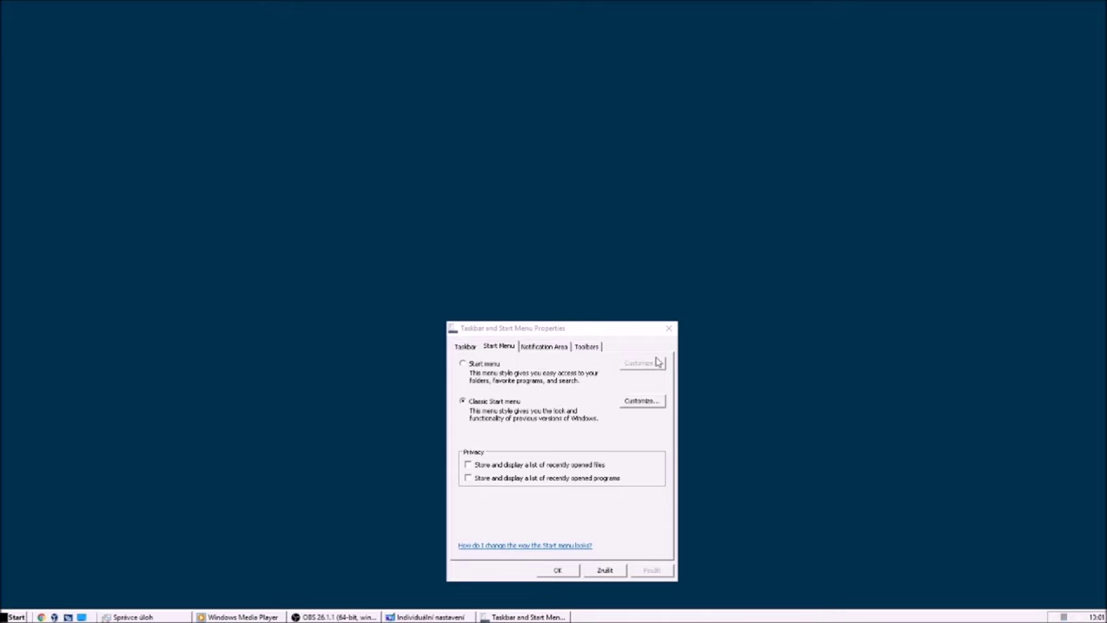
# Step: Try the help link about changing how the Start menu looks and decline to find the file manually
pyautogui.click(532, 546)
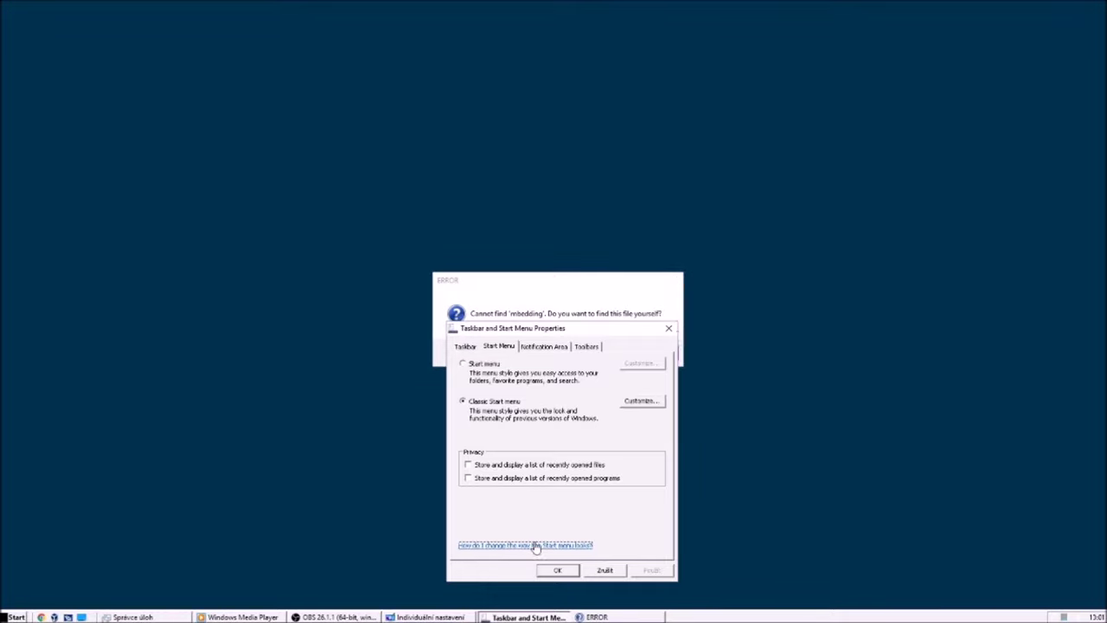
pyautogui.moveTo(585, 281); pyautogui.dragTo(619, 181)
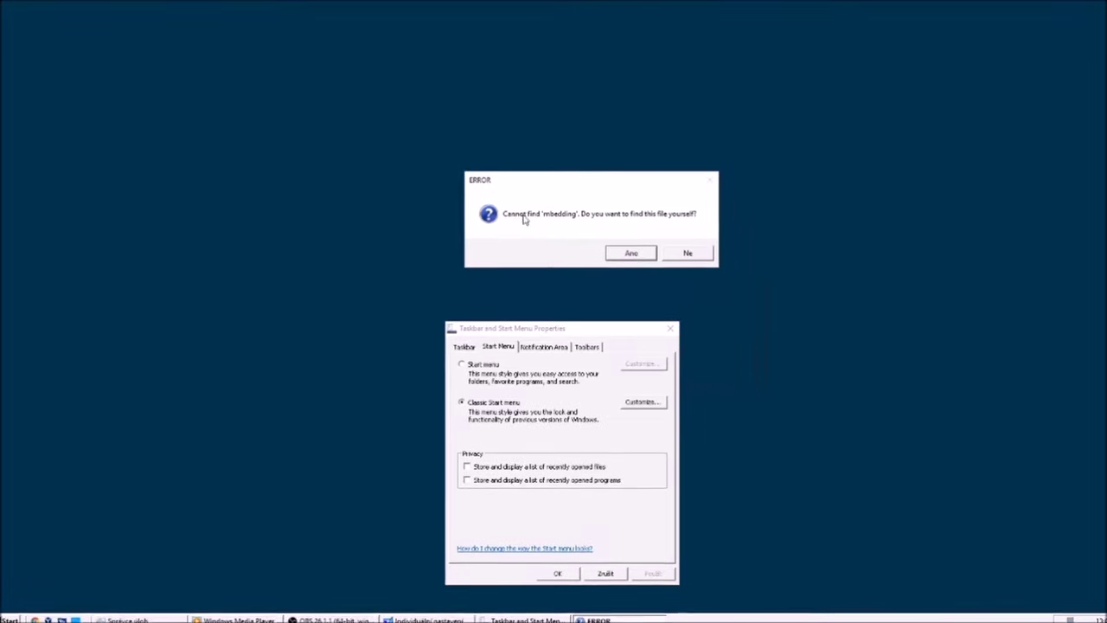
pyautogui.click(699, 247)
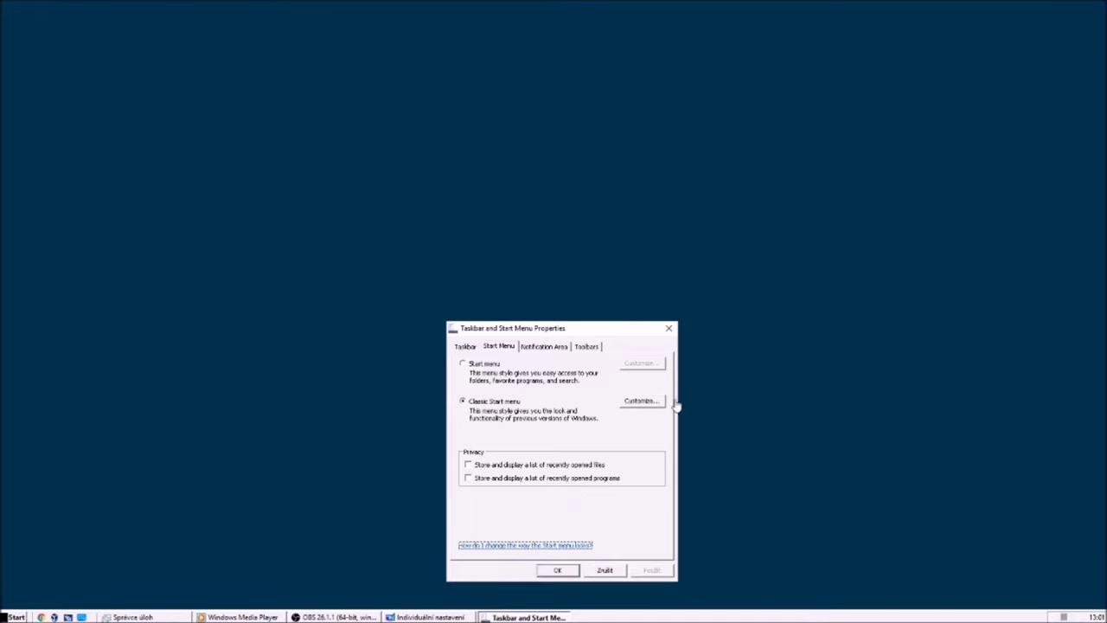
# Step: Show the desktop and move the Ovládací panely icon to an empty area near the middle
pyautogui.click(88, 616)
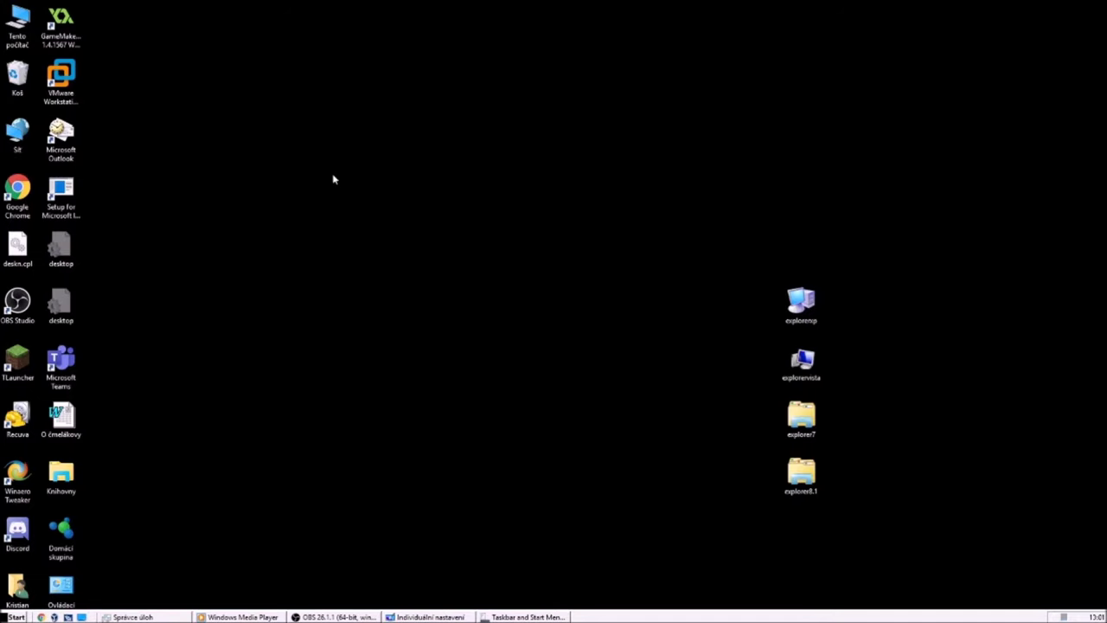
pyautogui.moveTo(72, 587); pyautogui.dragTo(376, 313)
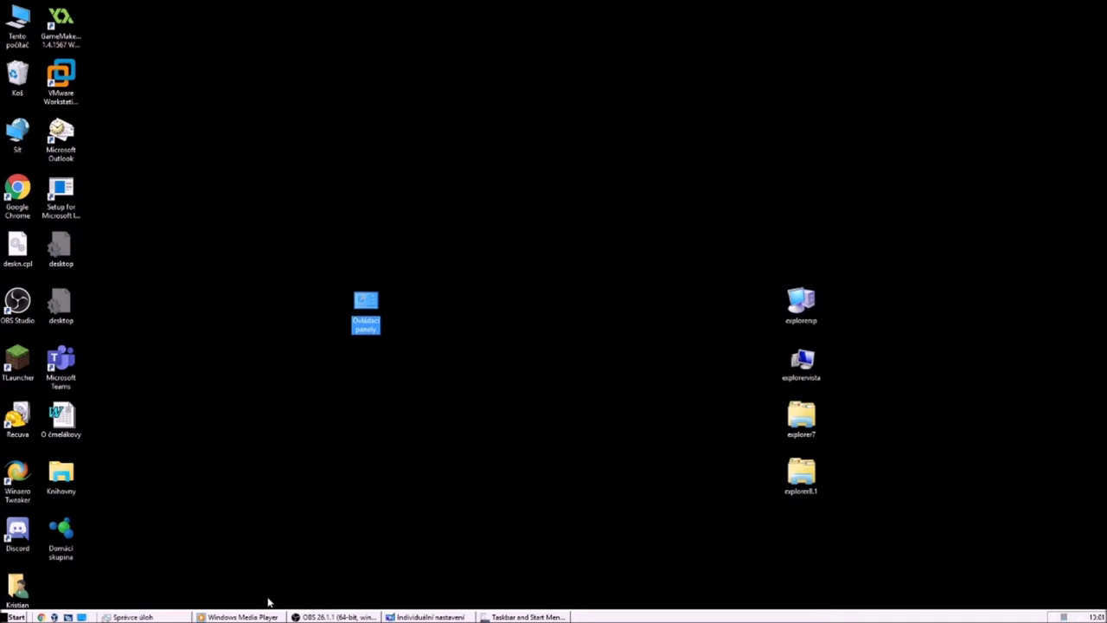
# Step: Move the Ovládací panely, Domácí skupina and user folder desktop icons together into the empty area above the middle
pyautogui.moveTo(363, 309); pyautogui.dragTo(497, 139)
pyautogui.moveTo(45, 530); pyautogui.dragTo(529, 136)
pyautogui.moveTo(19, 599); pyautogui.dragTo(508, 202)
pyautogui.moveTo(608, 76); pyautogui.dragTo(388, 344)
pyautogui.click(529, 294)
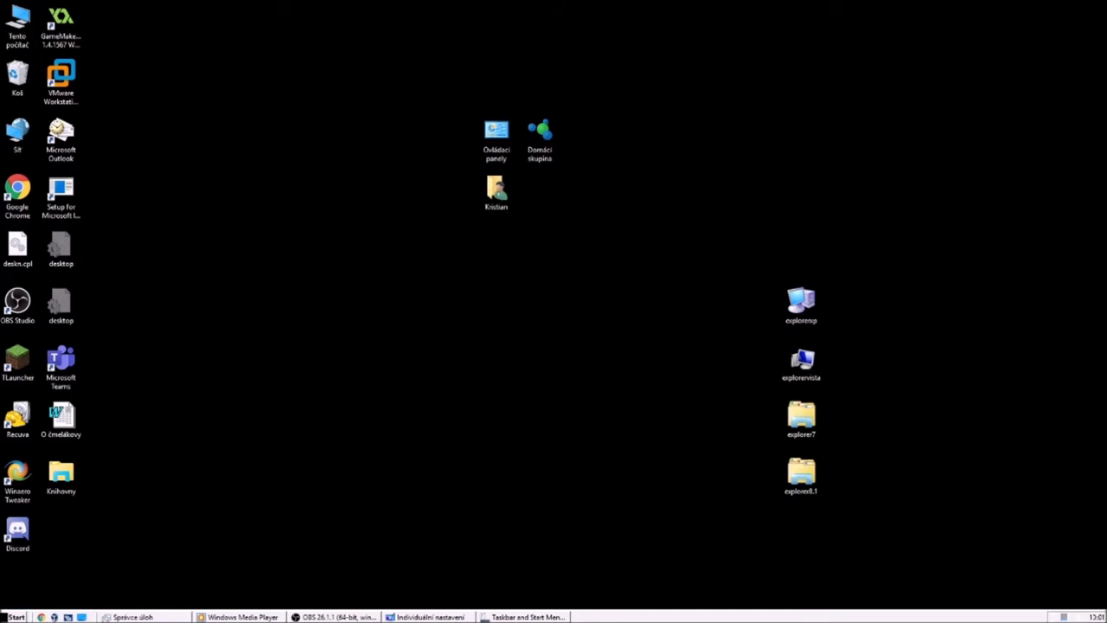
# Step: Select the Start menu style in the taskbar properties and enable its Internet link with Google Chrome
pyautogui.click(538, 616)
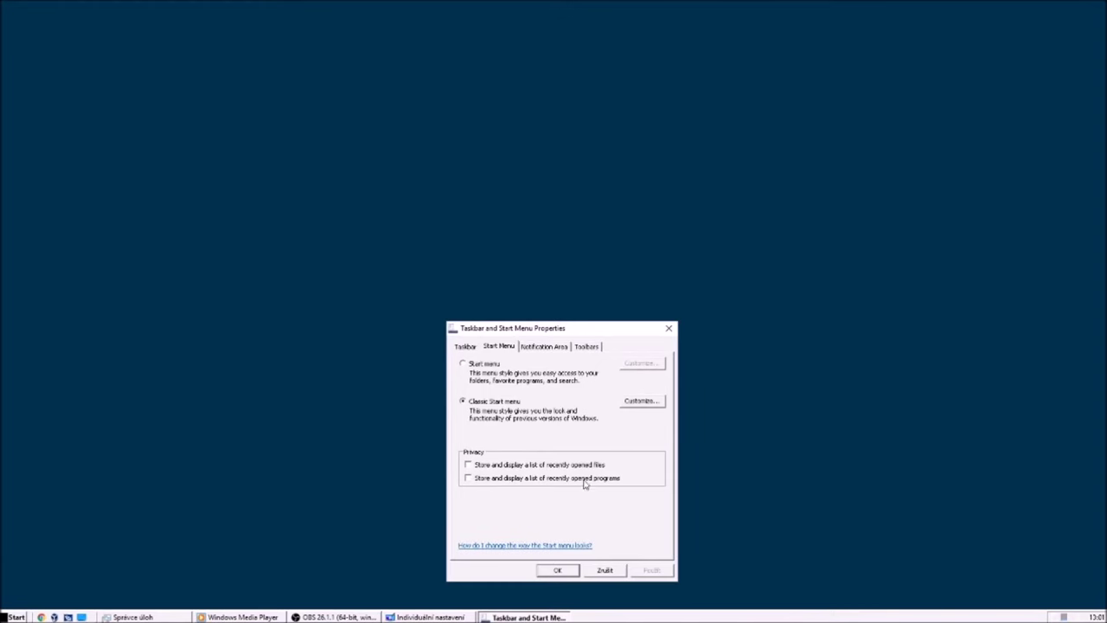
pyautogui.click(485, 363)
pyautogui.click(640, 363)
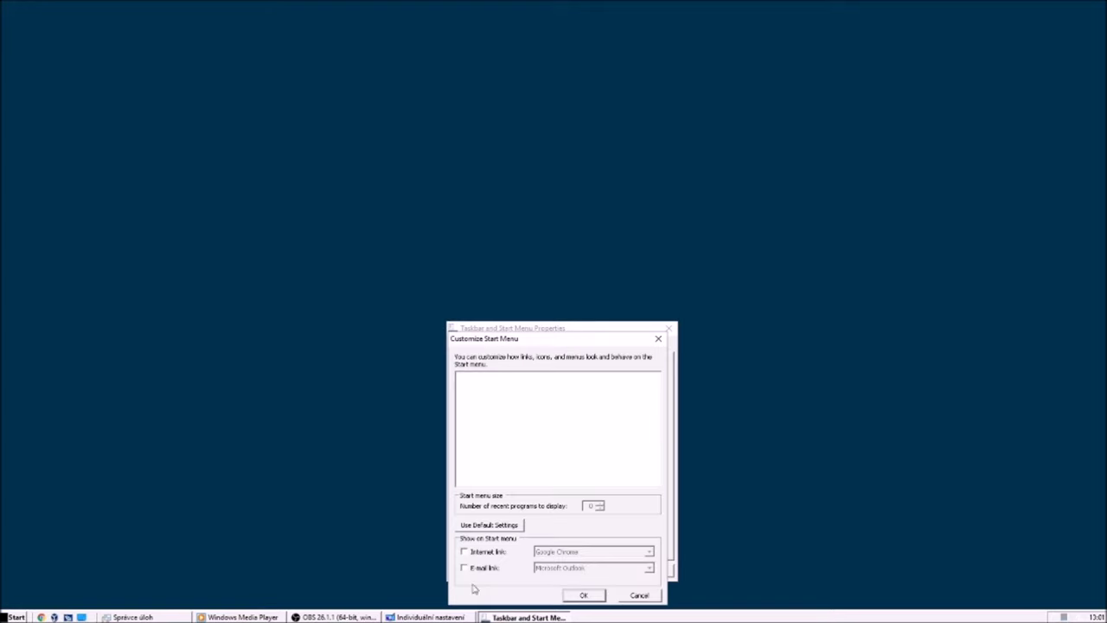
pyautogui.click(482, 553)
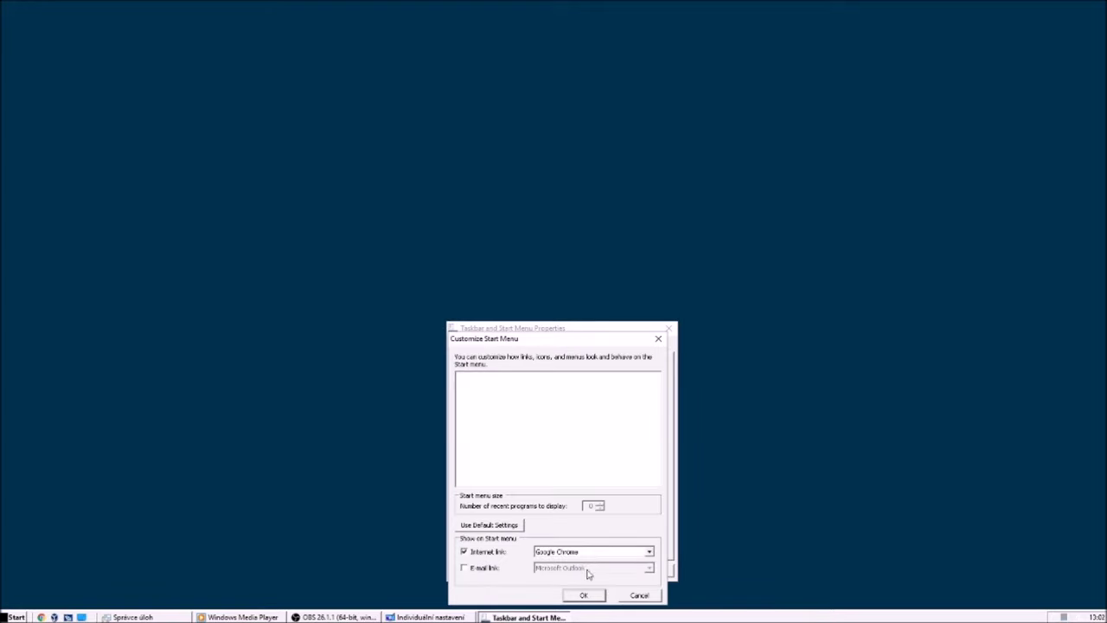
pyautogui.click(585, 599)
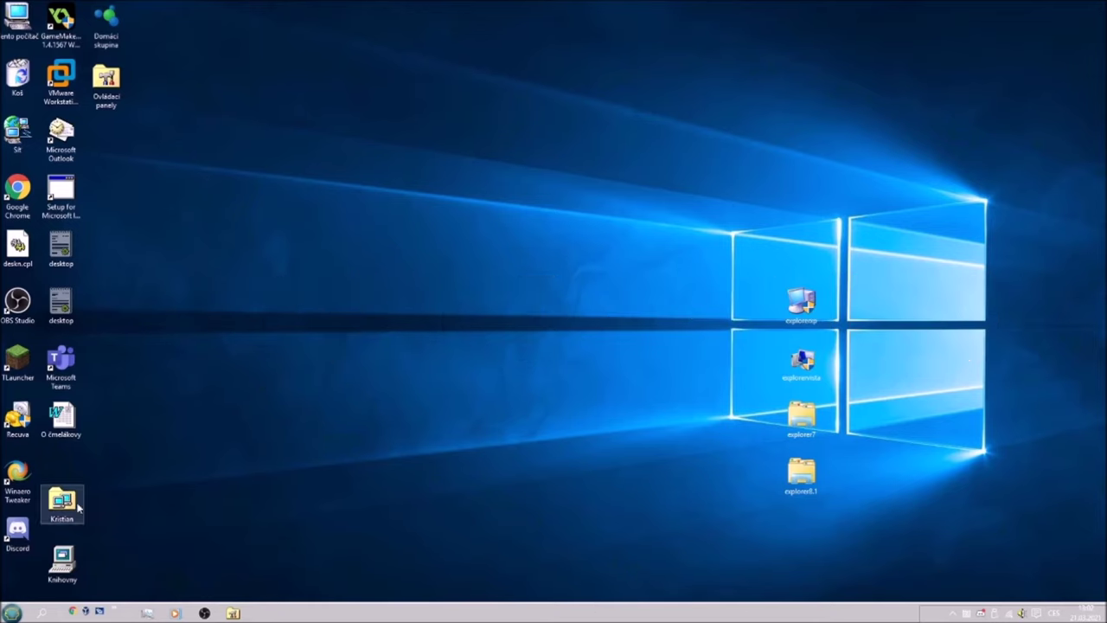
# Step: Gather the Domácí skupina, Ovládací panely, user folder and Knihovny icons in an empty desktop area and select the group
pyautogui.moveTo(131, 463); pyautogui.dragTo(57, 562)
pyautogui.moveTo(78, 550); pyautogui.dragTo(385, 432)
pyautogui.moveTo(138, 18); pyautogui.dragTo(403, 332)
pyautogui.moveTo(280, 146); pyautogui.dragTo(444, 599)
pyautogui.moveTo(337, 138); pyautogui.dragTo(487, 616)
pyautogui.moveTo(336, 600); pyautogui.dragTo(336, 597)
pyautogui.click(465, 237)
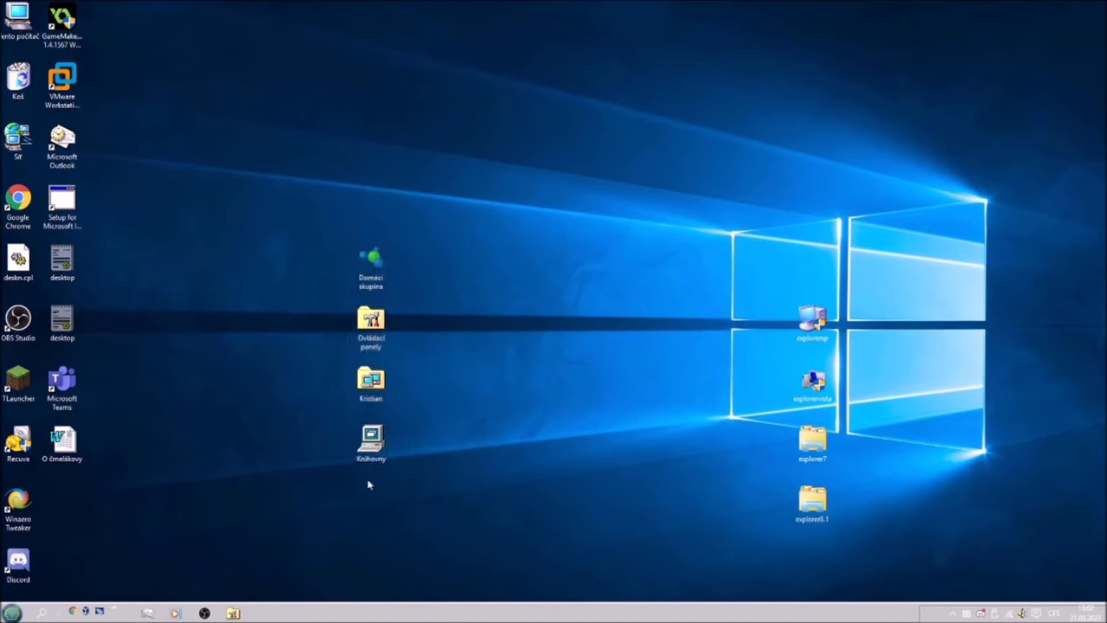
pyautogui.moveTo(335, 246); pyautogui.dragTo(400, 471)
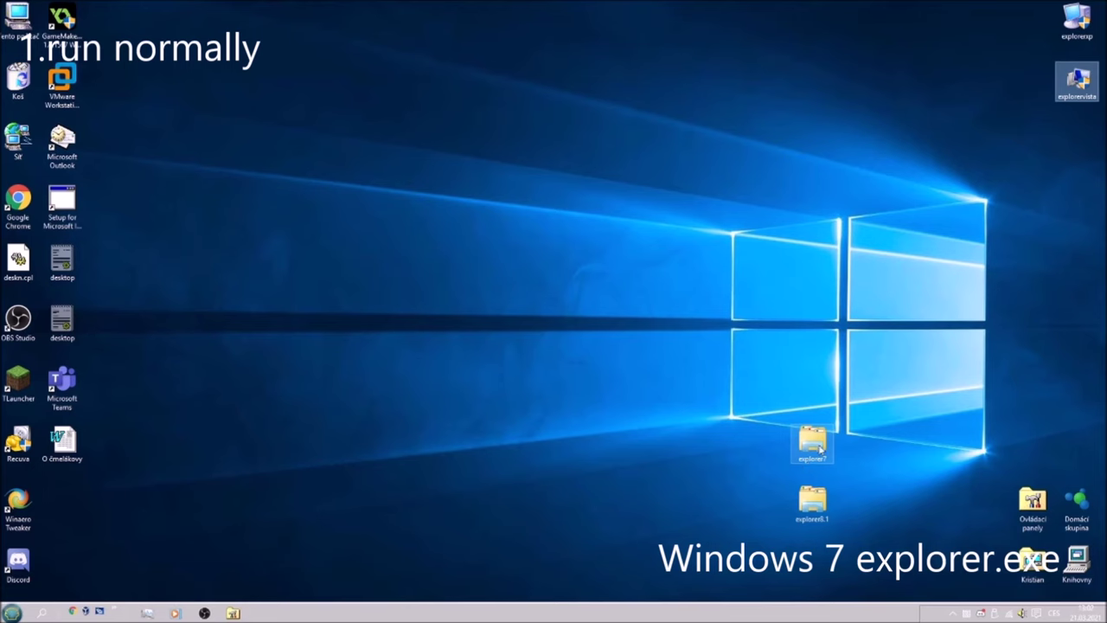
# Step: Try running explorer7 normally, dismiss the error, then request to run it as administrator and decline the permission prompt
pyautogui.doubleClick(813, 443)
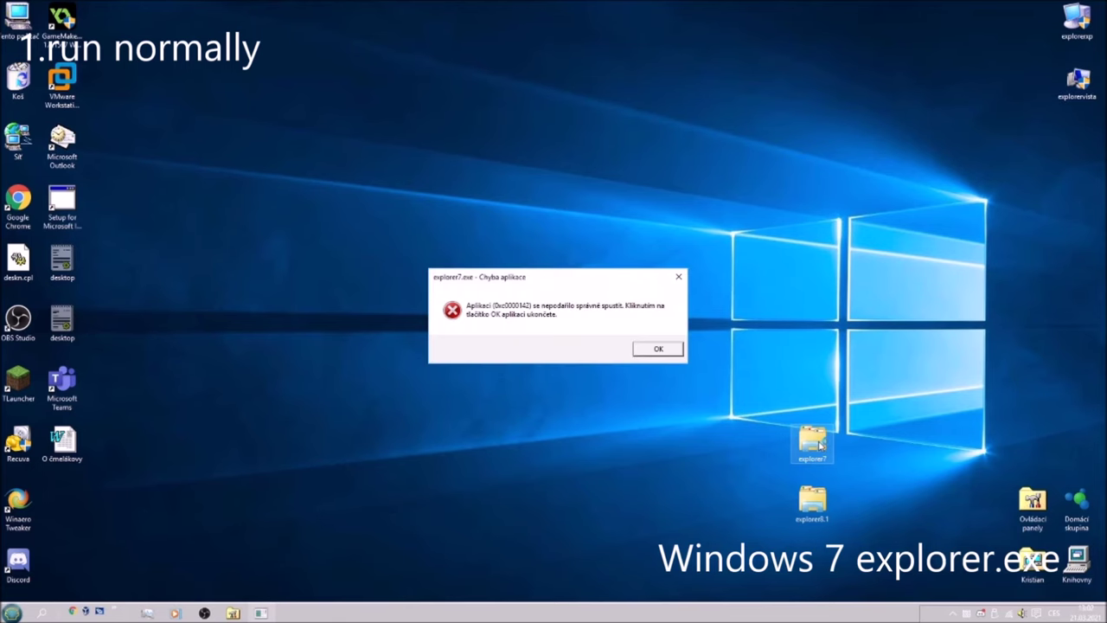
pyautogui.click(649, 349)
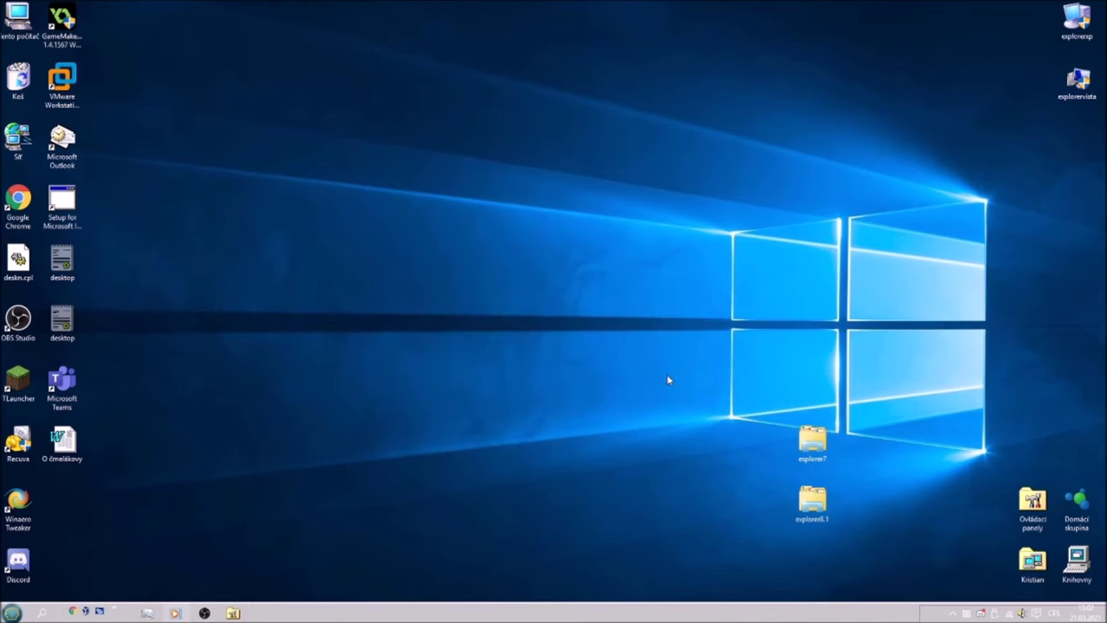
pyautogui.rightClick(817, 443)
pyautogui.click(858, 208)
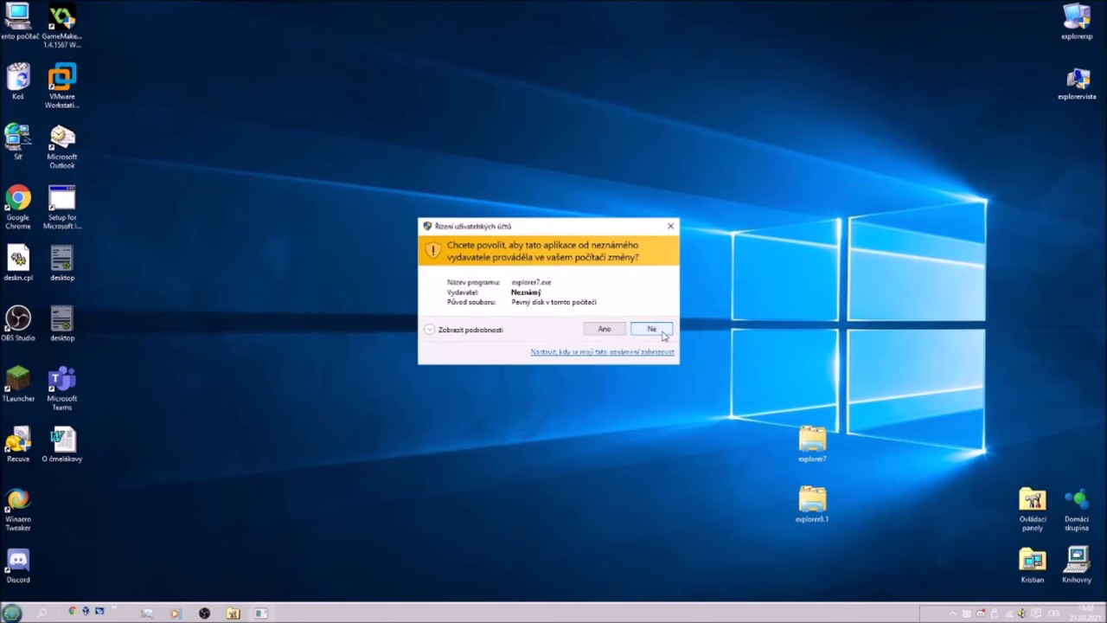
pyautogui.click(650, 332)
# Step: Set explorer7 to Windows 7 compatibility mode with 8-bit (256) colour, high-DPI scaling disabled and running as administrator
pyautogui.rightClick(816, 432)
pyautogui.click(878, 424)
pyautogui.click(911, 330)
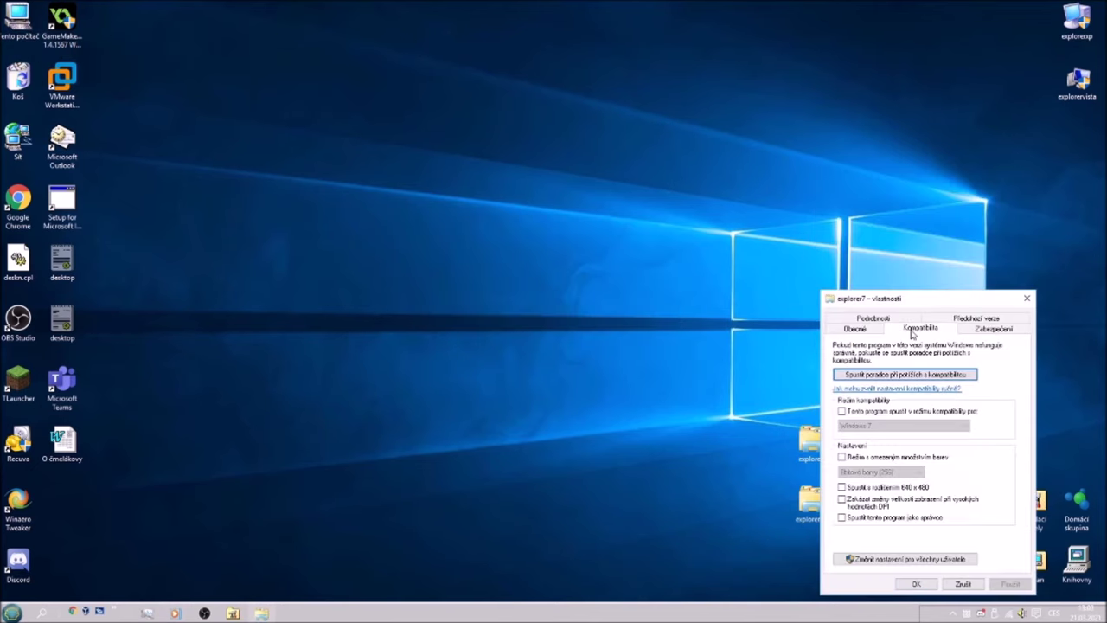
pyautogui.click(884, 412)
pyautogui.click(889, 456)
pyautogui.click(892, 499)
pyautogui.click(887, 518)
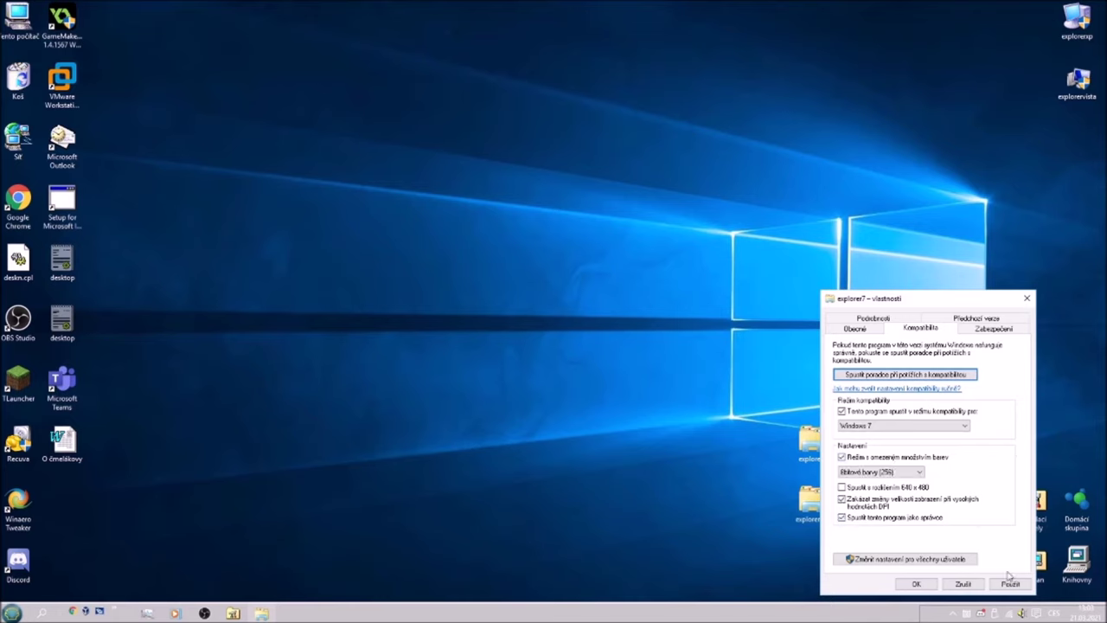
pyautogui.click(918, 584)
# Step: Run explorer7 with its compatibility settings, allow it to make changes, and close the compatibility assistant
pyautogui.doubleClick(812, 441)
pyautogui.click(603, 332)
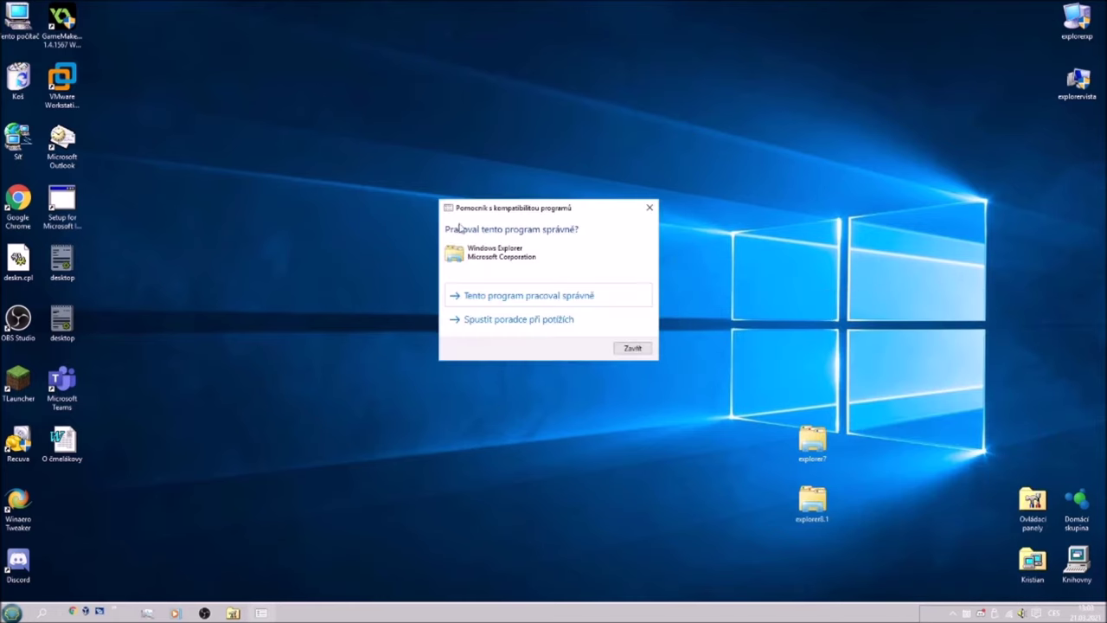
pyautogui.click(619, 347)
# Step: End both running explorer.exe processes in Task Manager
pyautogui.click(147, 612)
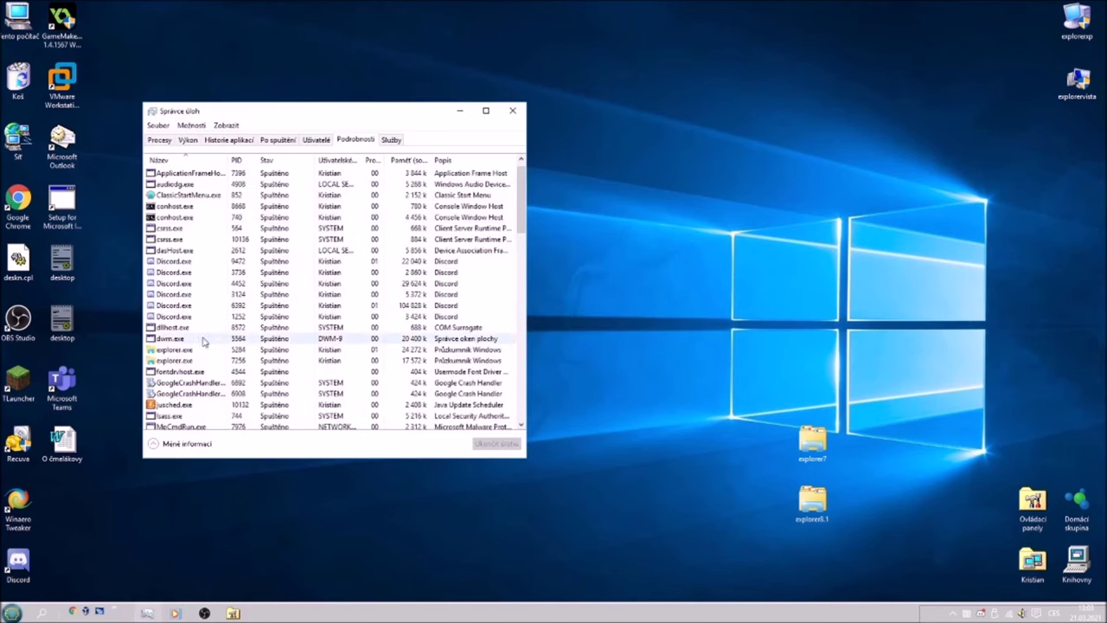
pyautogui.click(177, 349)
pyautogui.click(494, 443)
pyautogui.click(568, 326)
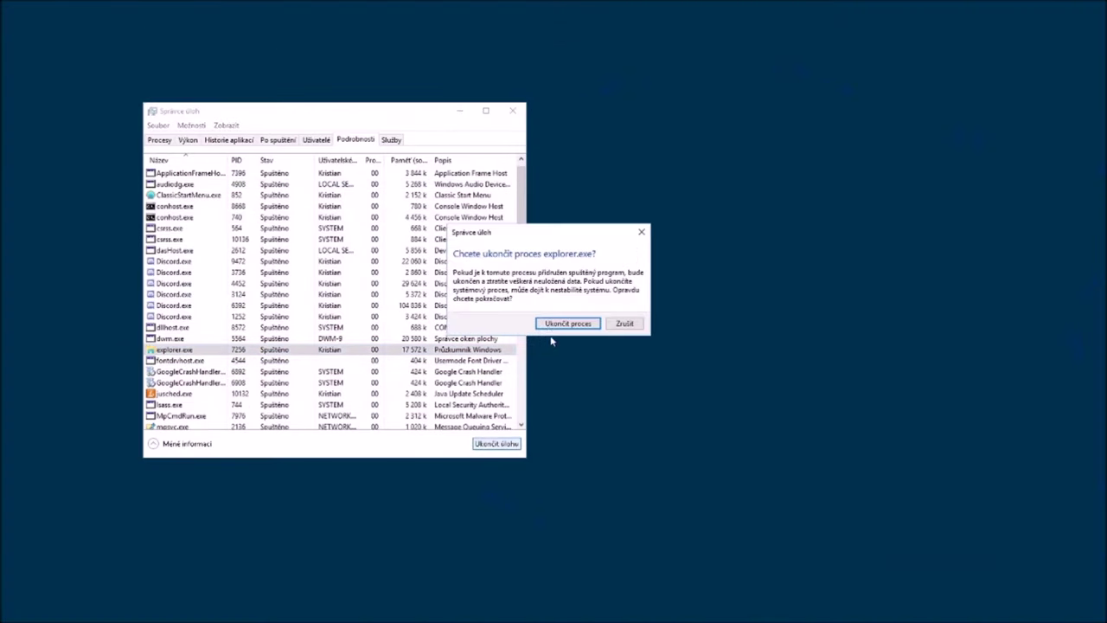
pyautogui.click(565, 320)
# Step: Run explorer7.exe from the Plocha folder as a new task with administrator rights
pyautogui.click(158, 125)
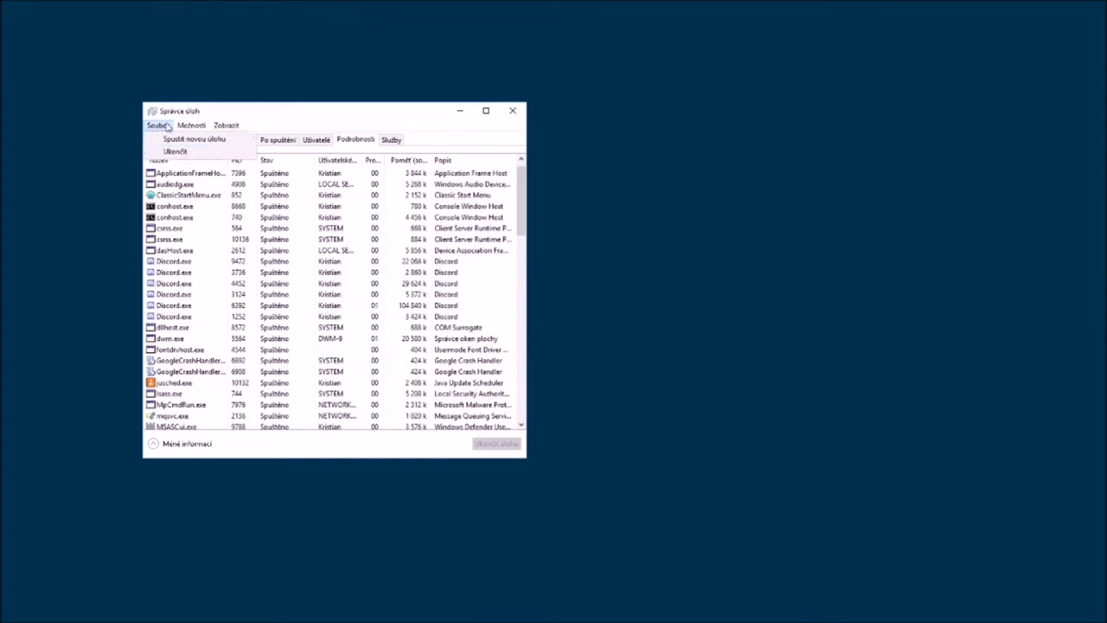
pyautogui.click(185, 140)
pyautogui.click(346, 247)
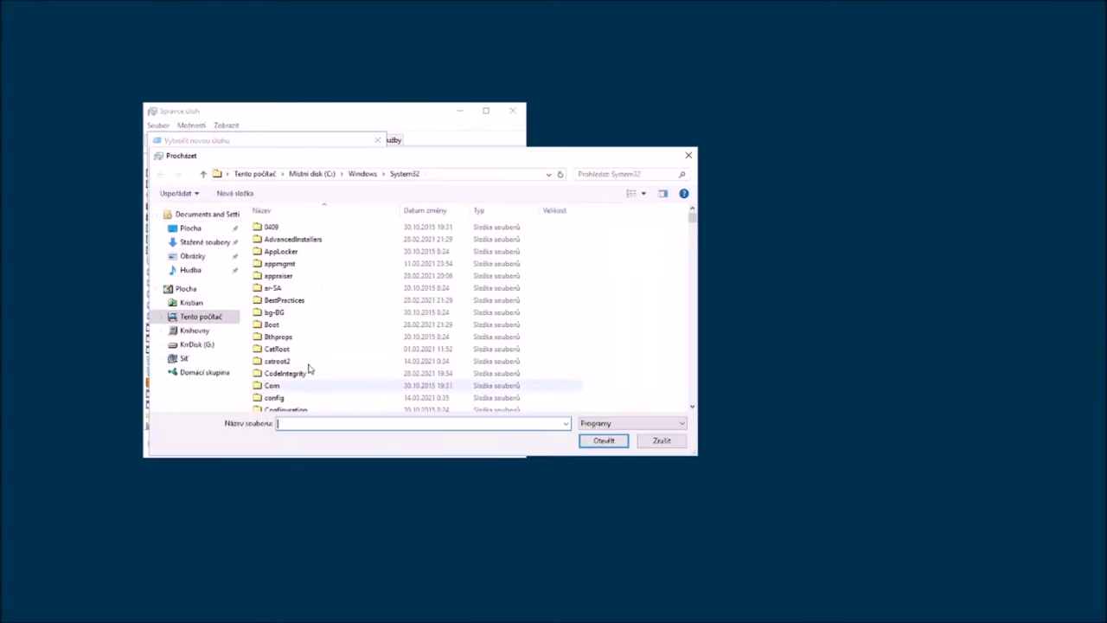
pyautogui.click(189, 228)
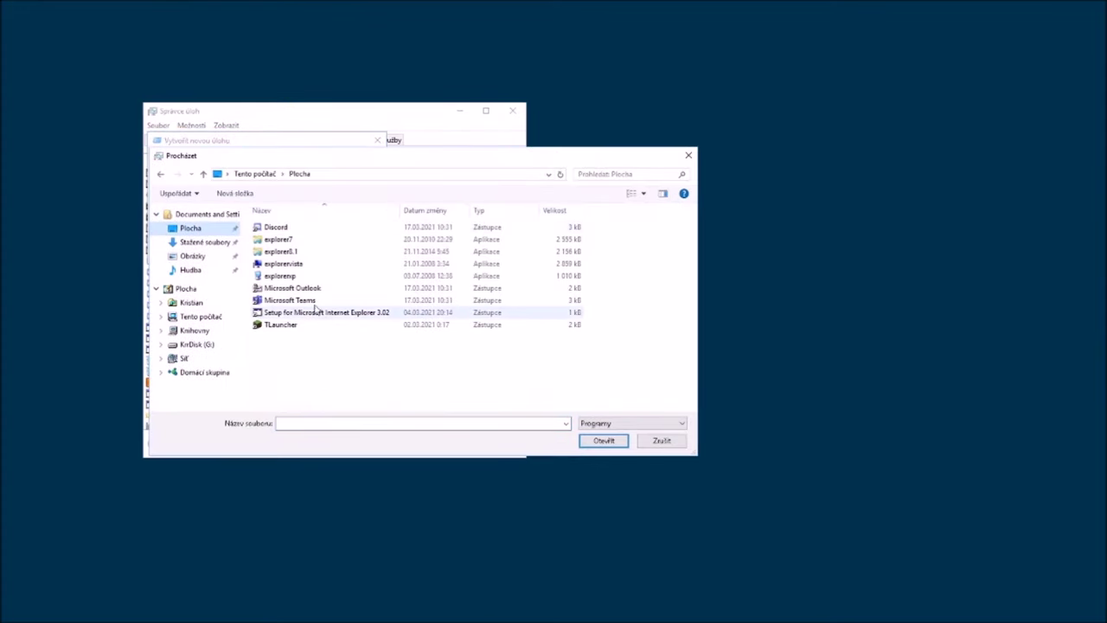
pyautogui.doubleClick(285, 240)
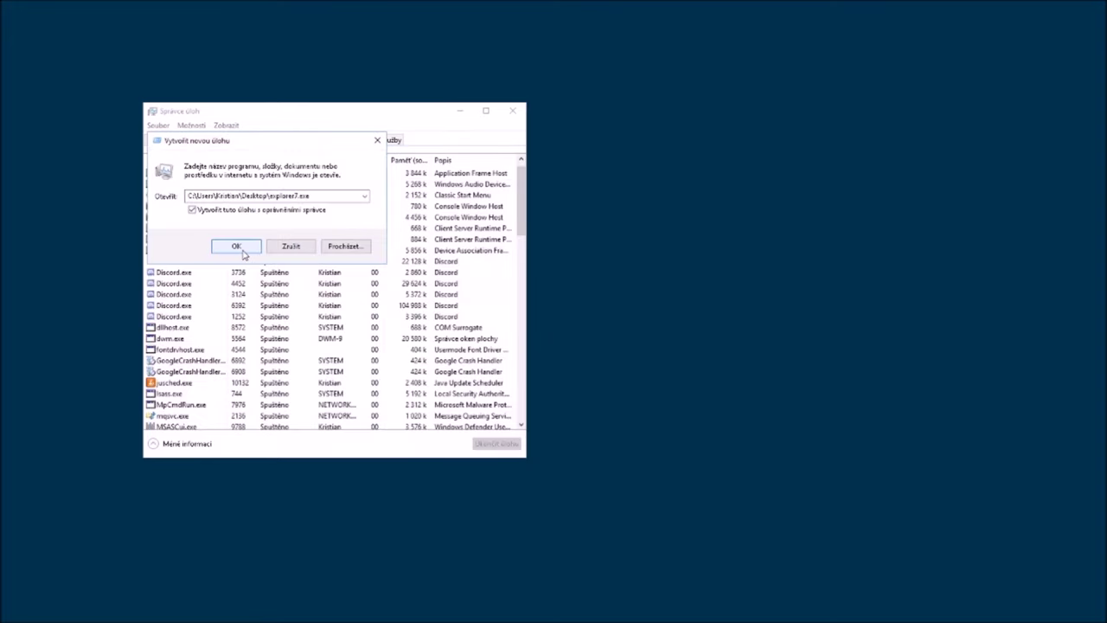
pyautogui.click(243, 248)
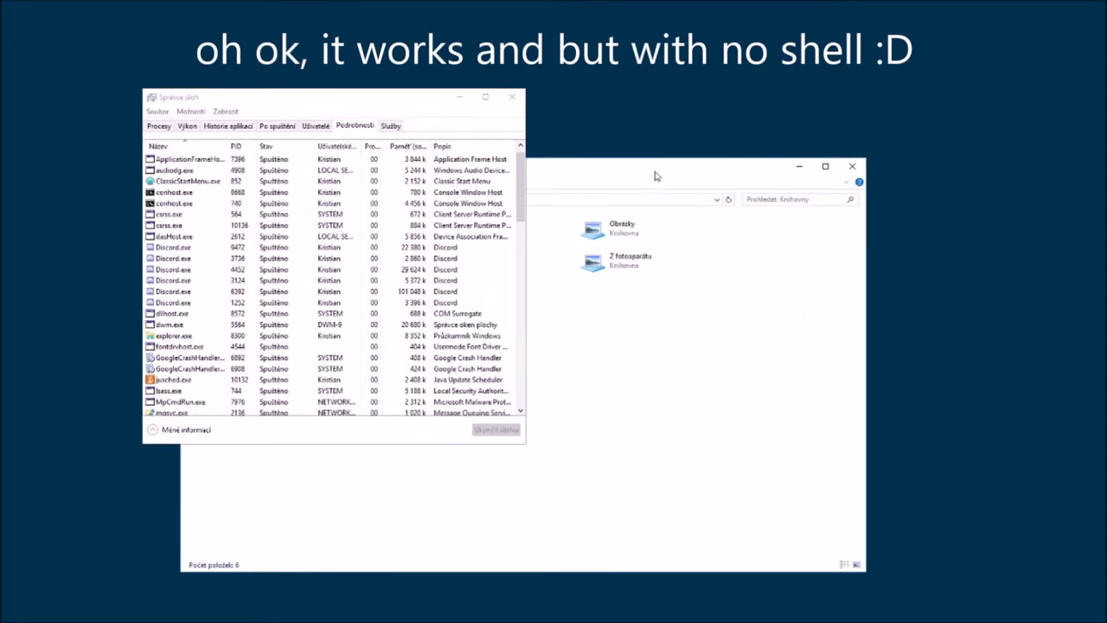
# Step: Separate the Knihovny and Task Manager windows, close Knihovny, and place Task Manager in the upper corner of the screen
pyautogui.moveTo(646, 168); pyautogui.dragTo(937, 161)
pyautogui.moveTo(441, 97); pyautogui.dragTo(283, 101)
pyautogui.moveTo(595, 164); pyautogui.dragTo(525, 110)
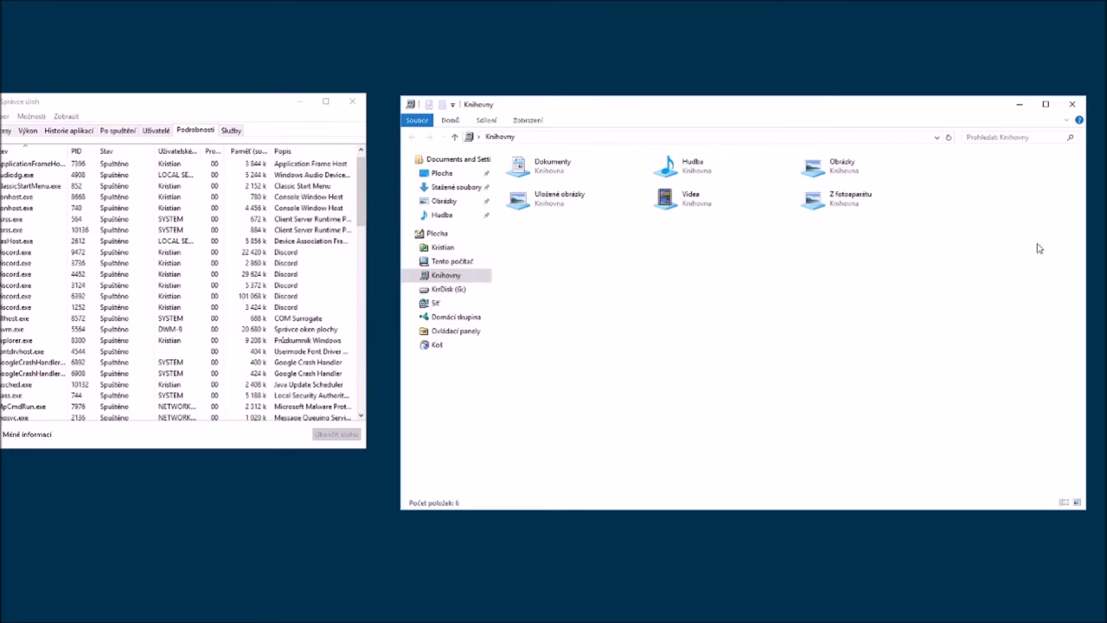
pyautogui.click(1071, 104)
pyautogui.moveTo(146, 101); pyautogui.dragTo(164, 8)
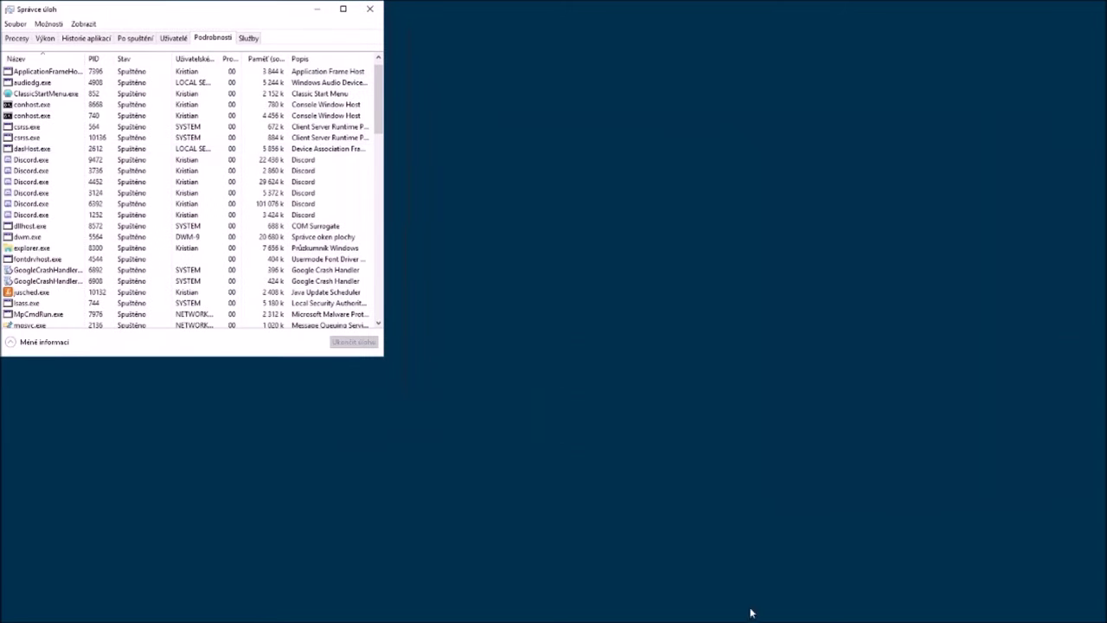
# Step: End the explorer.exe process and start explorer7 again as a new task
pyautogui.click(35, 247)
pyautogui.click(353, 343)
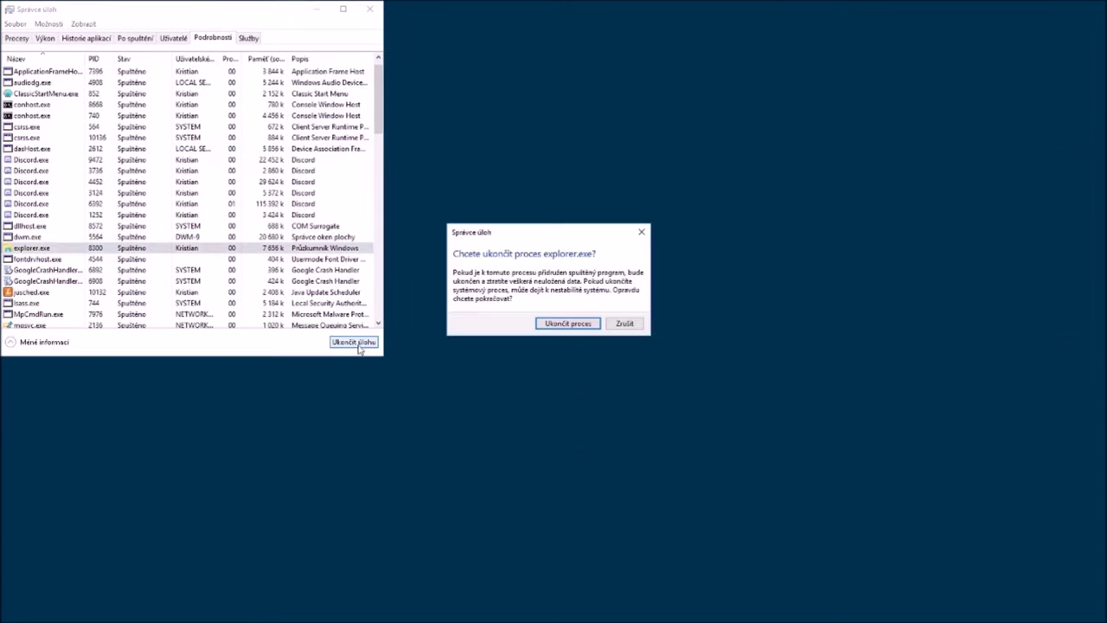
pyautogui.click(569, 325)
pyautogui.click(16, 24)
pyautogui.click(48, 37)
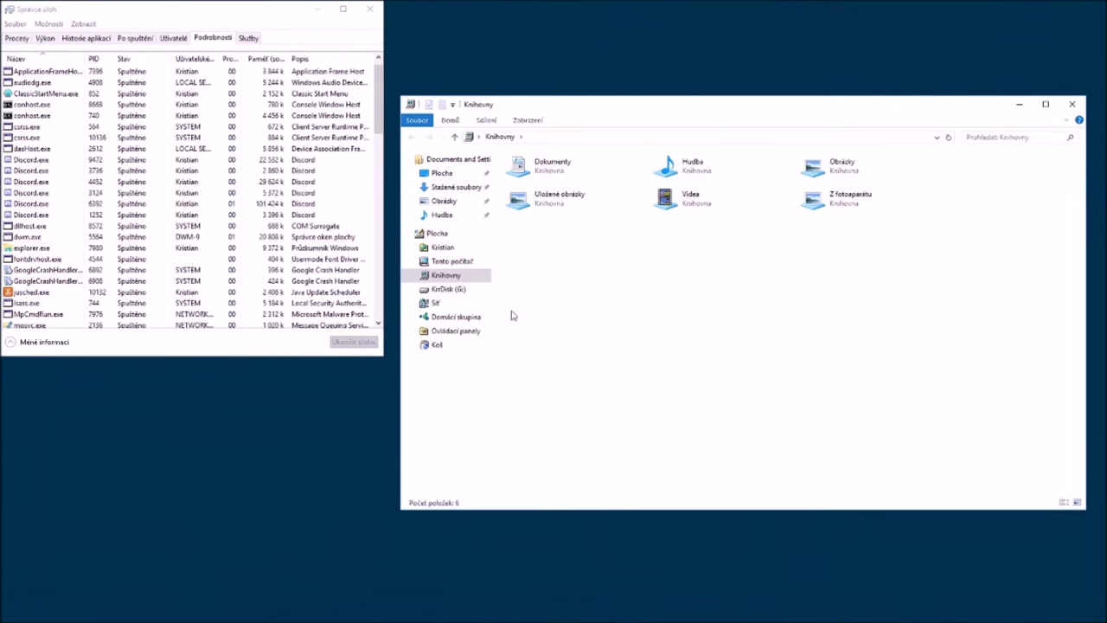
# Step: End the explorer.exe process again and run explorer as a new task without administrator rights
pyautogui.click(87, 248)
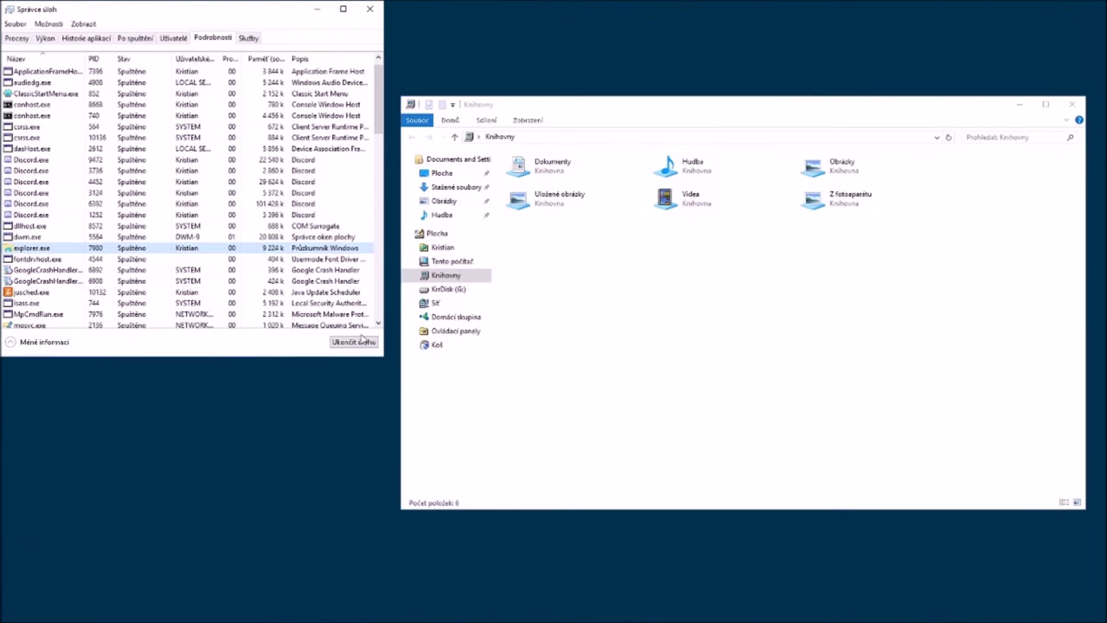
pyautogui.click(354, 342)
pyautogui.click(583, 326)
pyautogui.click(16, 23)
pyautogui.click(45, 37)
pyautogui.write('explorer')
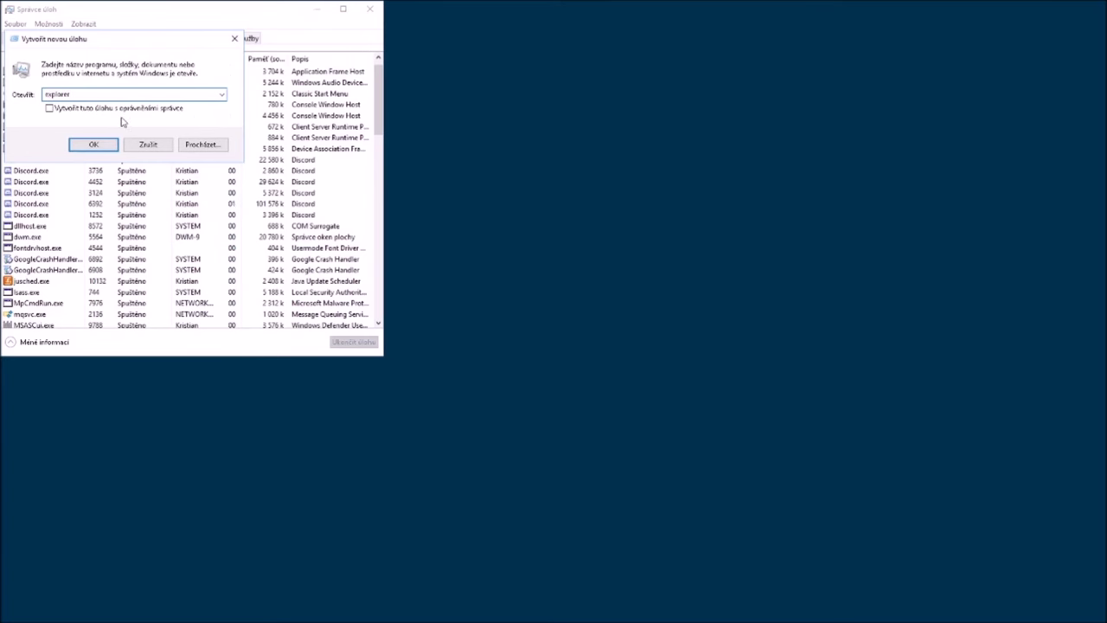
pyautogui.click(113, 146)
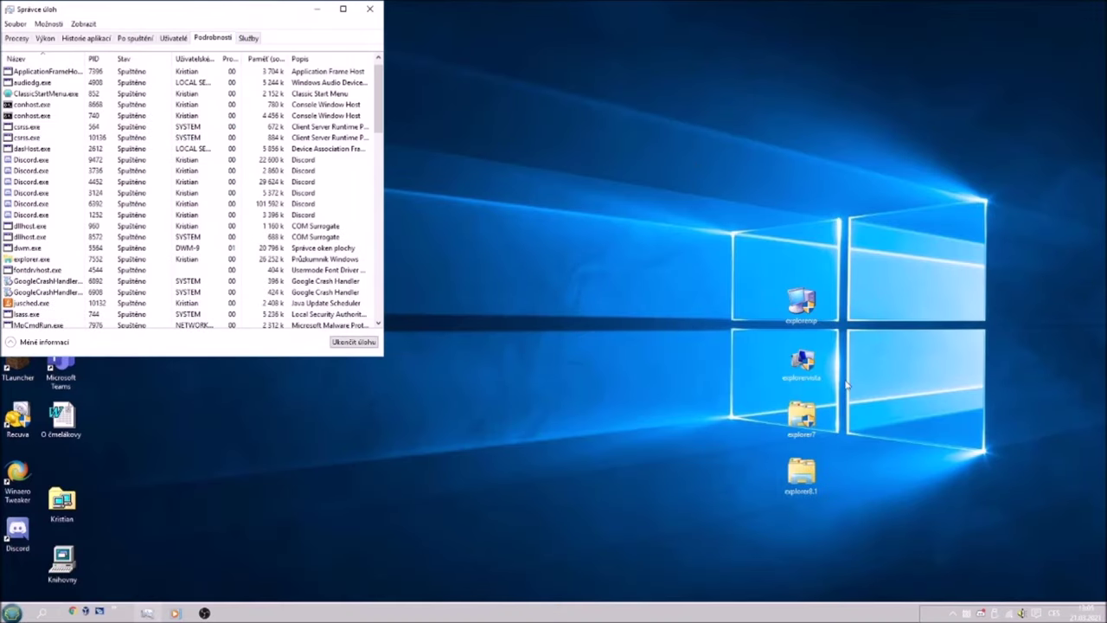
# Step: Move the explorer7 icon away from the other explorer files and minimize Task Manager
pyautogui.moveTo(801, 419); pyautogui.dragTo(680, 439)
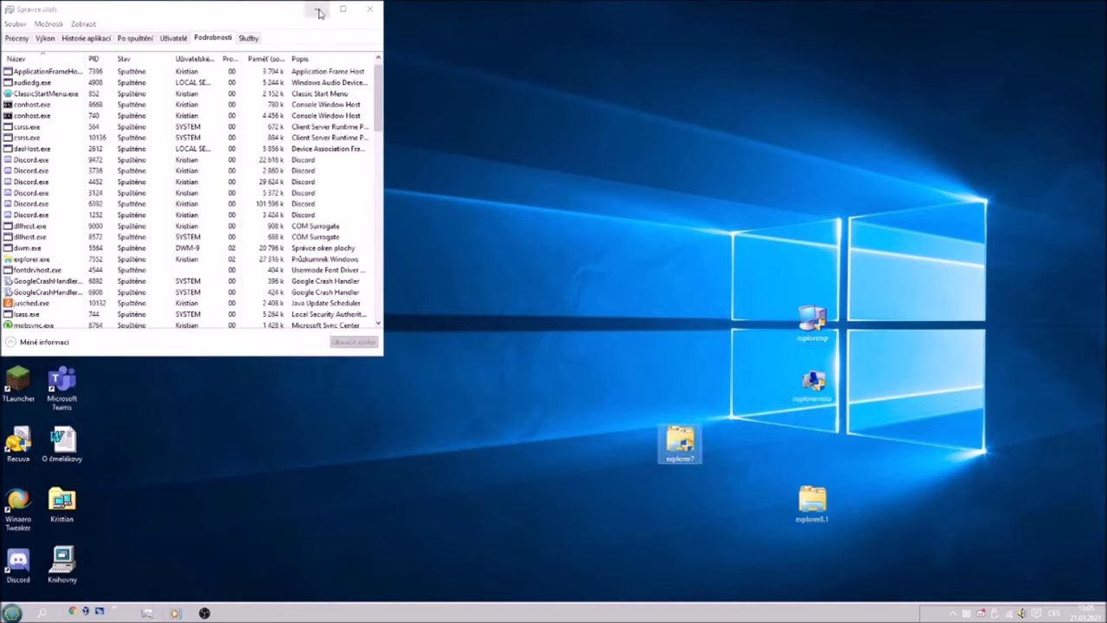
pyautogui.click(313, 11)
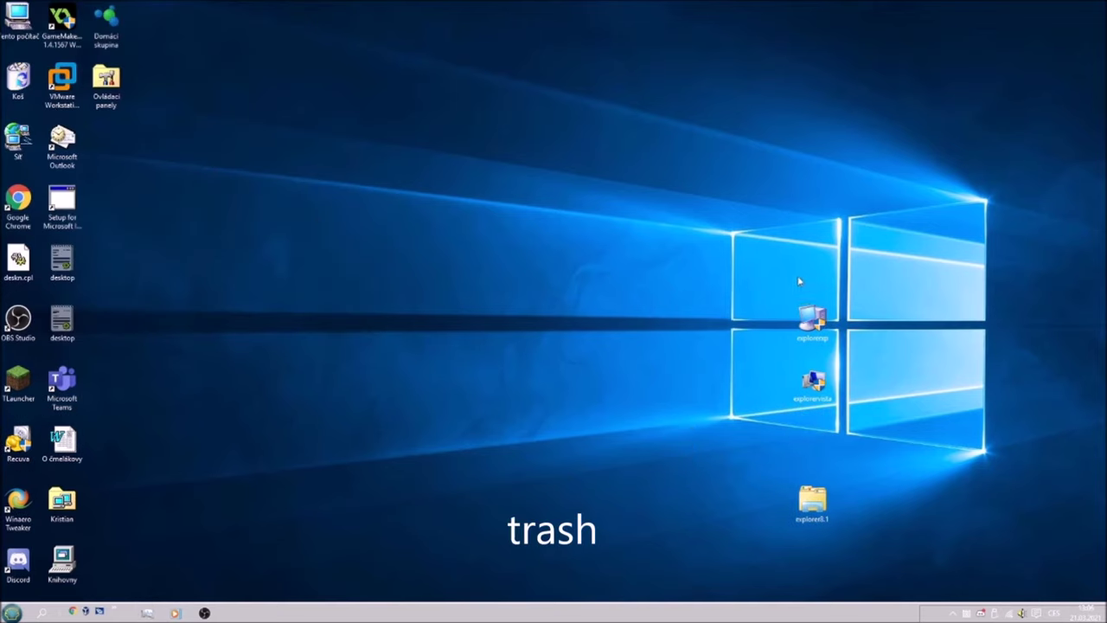
# Step: Move the explorerxp and explorervista icons to the desktop's upper corner and explorer8.1 closer to the middle
pyautogui.moveTo(798, 280); pyautogui.dragTo(837, 389)
pyautogui.moveTo(832, 344); pyautogui.dragTo(1095, 25)
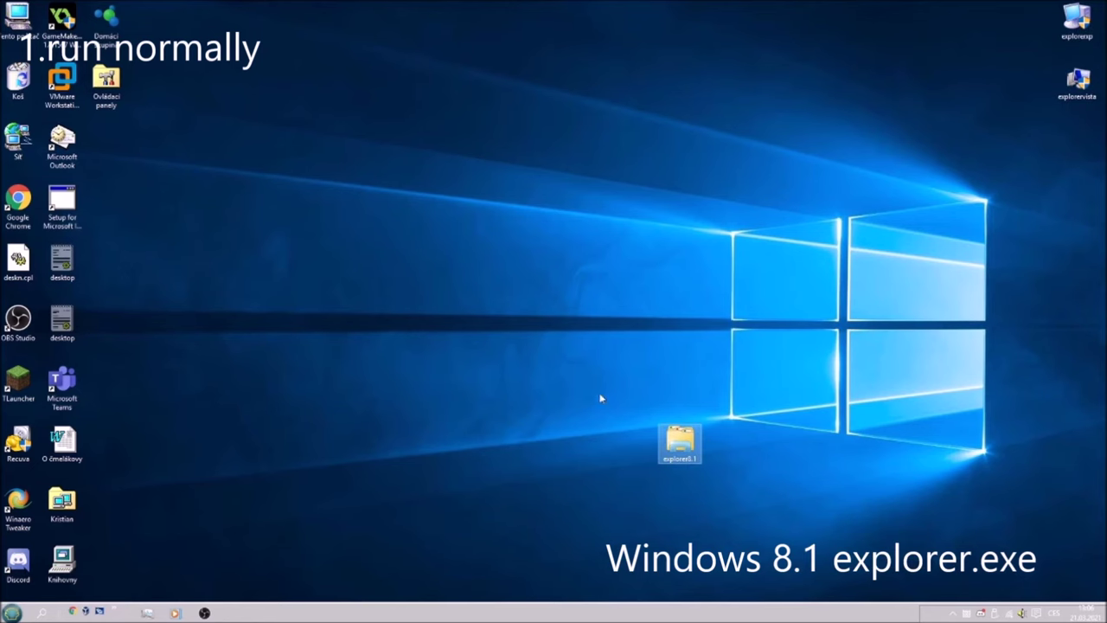
pyautogui.moveTo(788, 444)
pyautogui.mouseDown()
pyautogui.moveTo(655, 430)
pyautogui.moveTo(627, 524)
pyautogui.mouseUp()
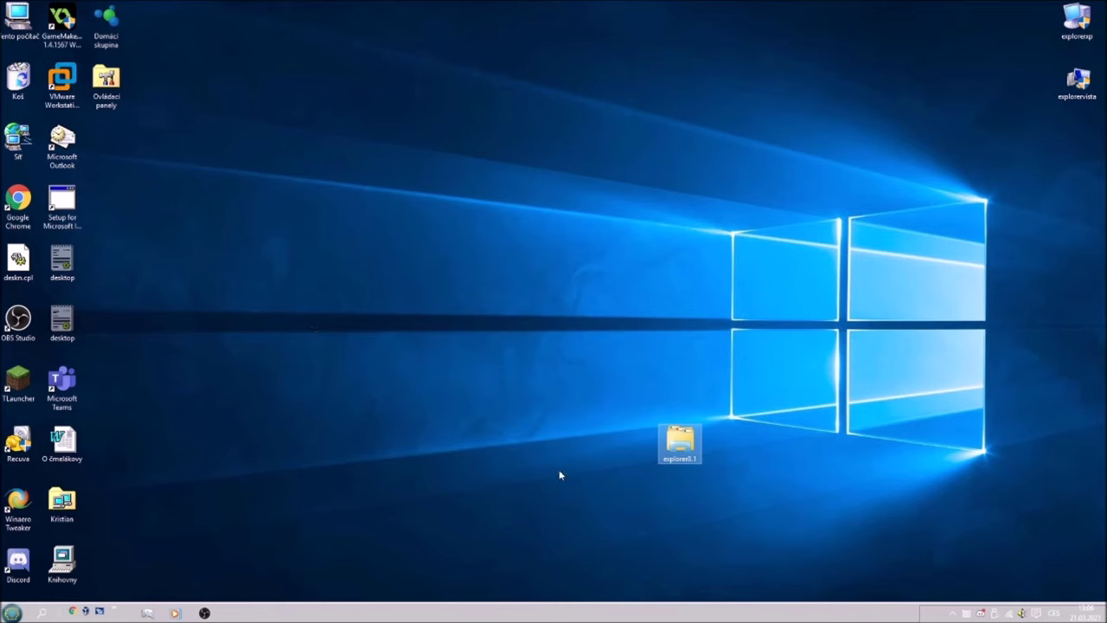
# Step: Run explorer8.1 normally, close the Tento počítač window it opens, and run it once more
pyautogui.moveTo(680, 432)
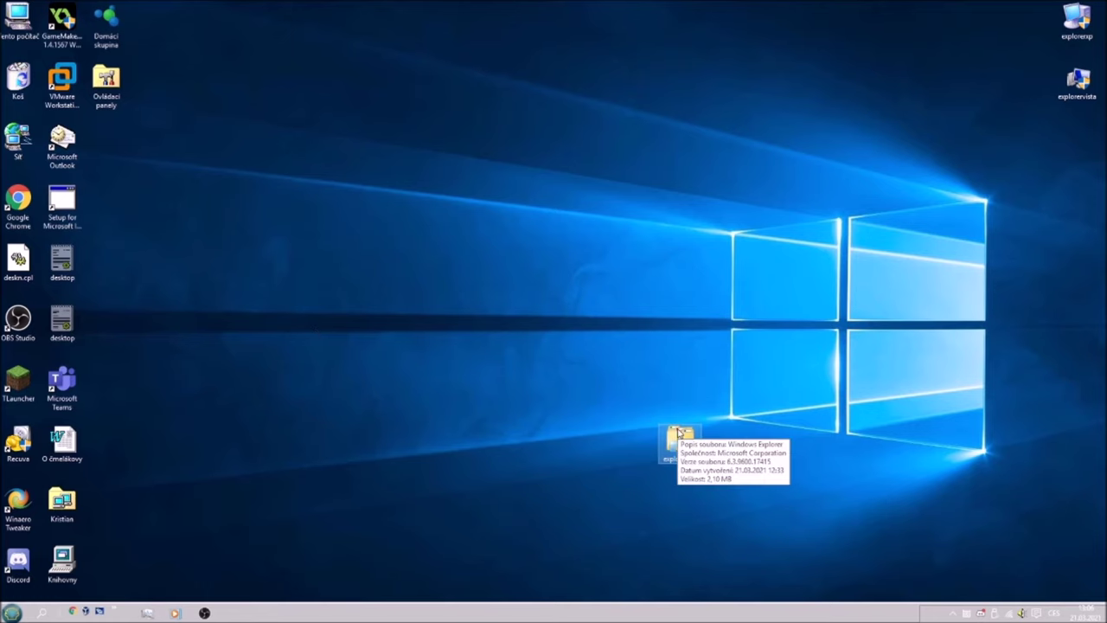
pyautogui.rightClick(681, 439)
pyautogui.click(664, 450)
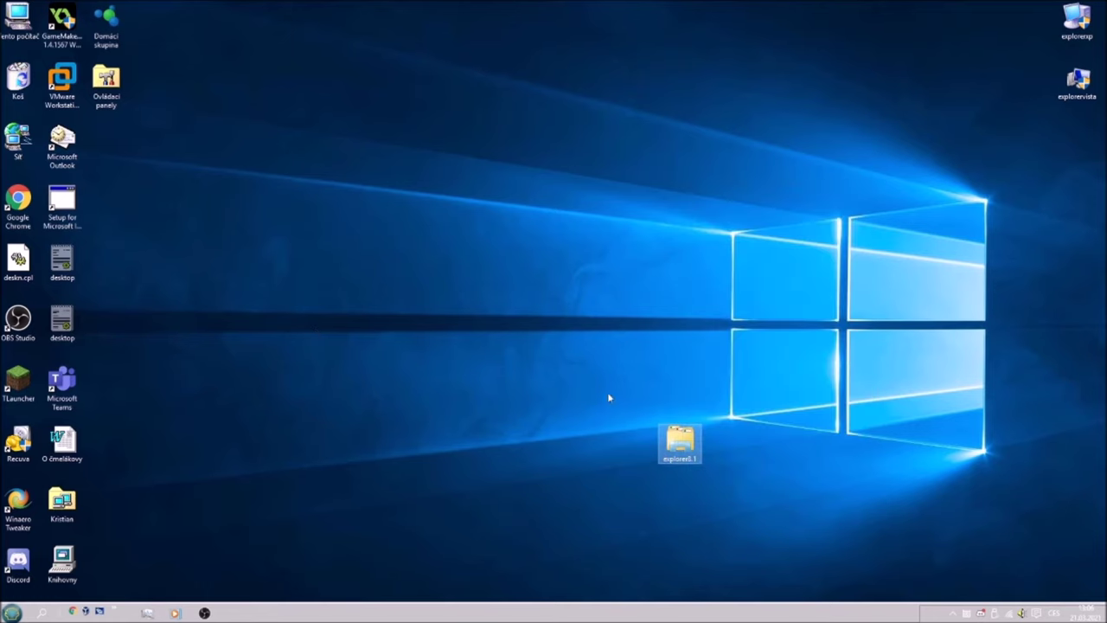
pyautogui.doubleClick(679, 443)
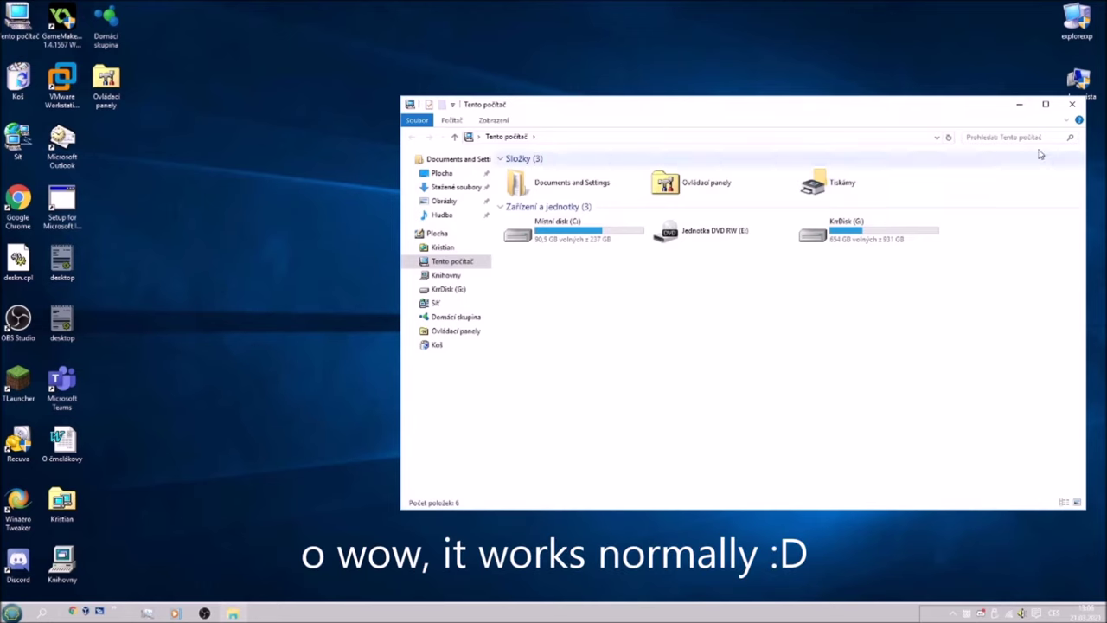
pyautogui.click(1071, 104)
pyautogui.doubleClick(680, 441)
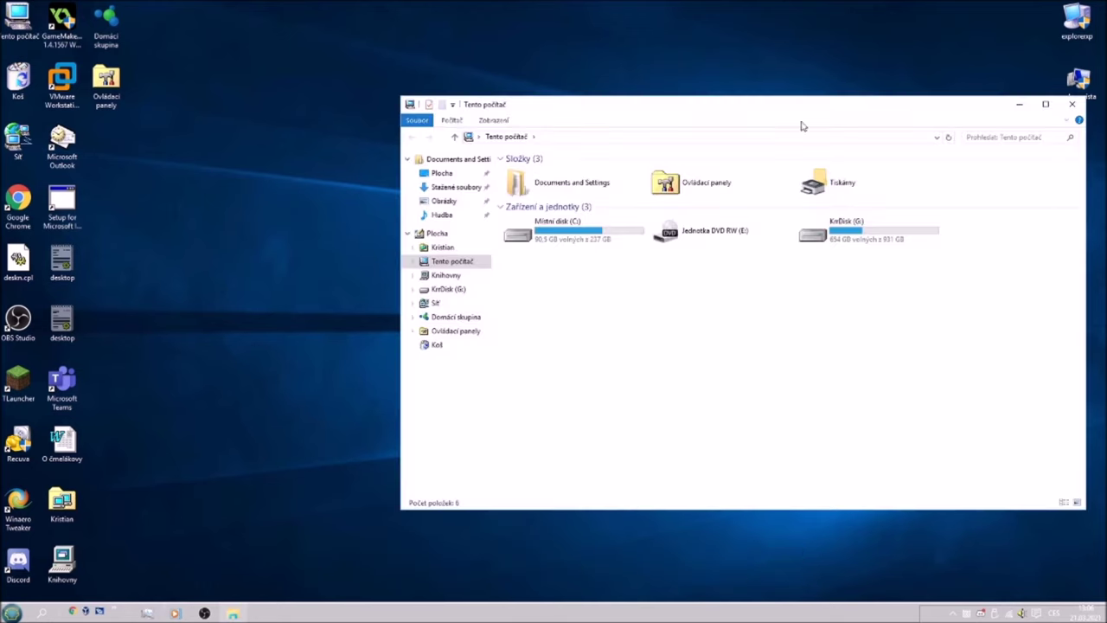
# Step: Close the Tento počítač window and set explorer8.1 to run in Windows 8 compatibility mode with reduced colours, applying the properties
pyautogui.click(1072, 104)
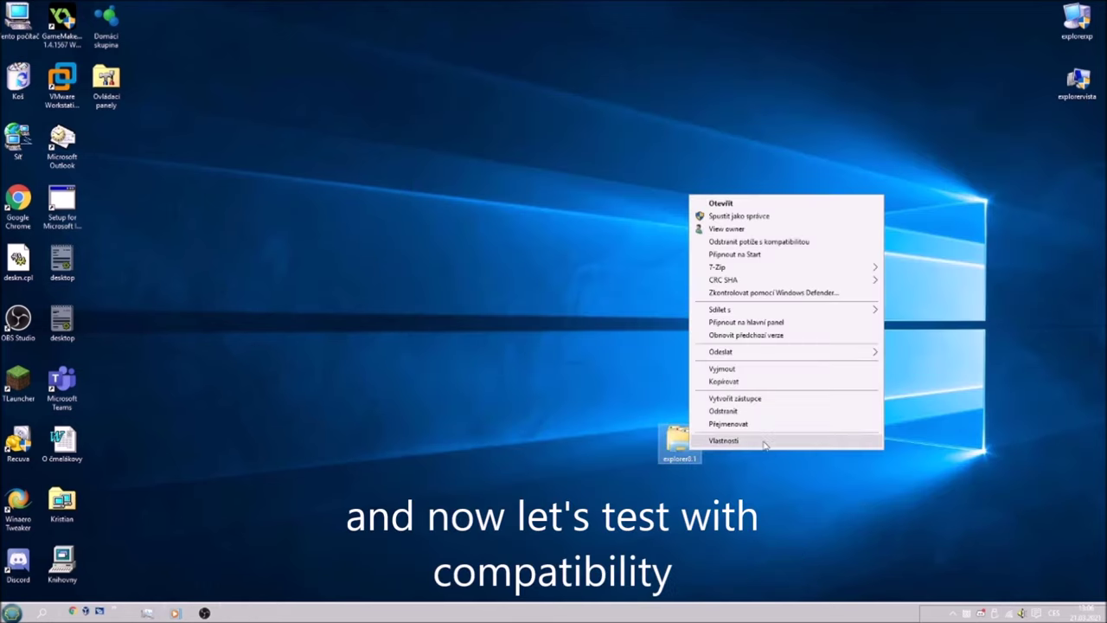
pyautogui.click(723, 440)
pyautogui.click(804, 329)
pyautogui.click(759, 412)
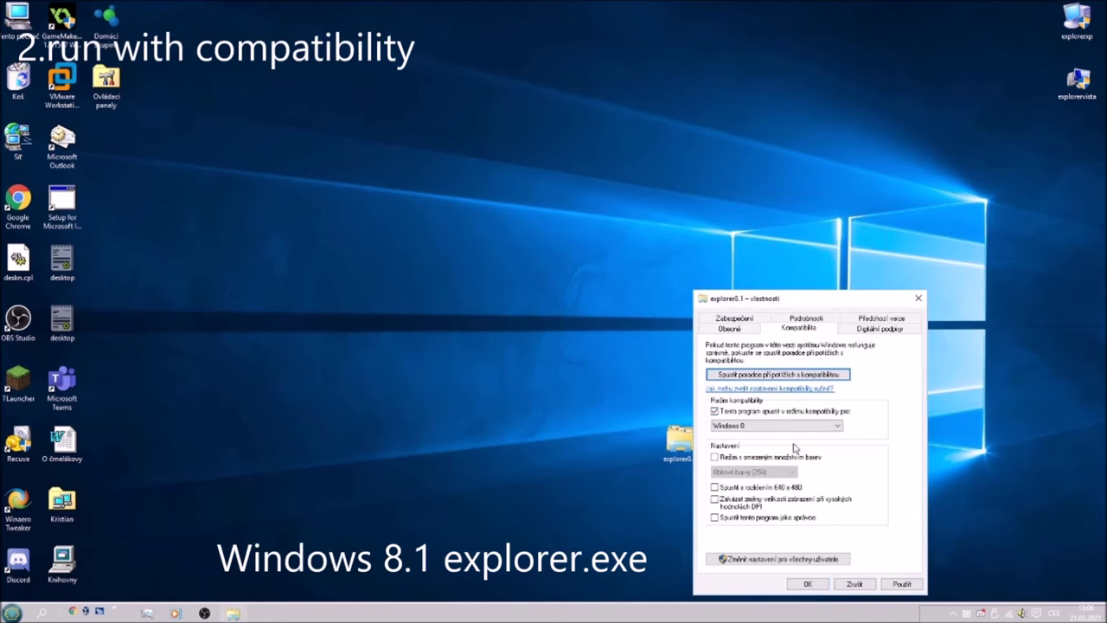
pyautogui.click(715, 457)
pyautogui.click(752, 471)
pyautogui.click(742, 499)
pyautogui.click(901, 584)
pyautogui.click(809, 584)
# Step: Run explorer8.1 with the elevation request allowed, and close the compatibility assistant and the Tento počítač window
pyautogui.doubleClick(690, 432)
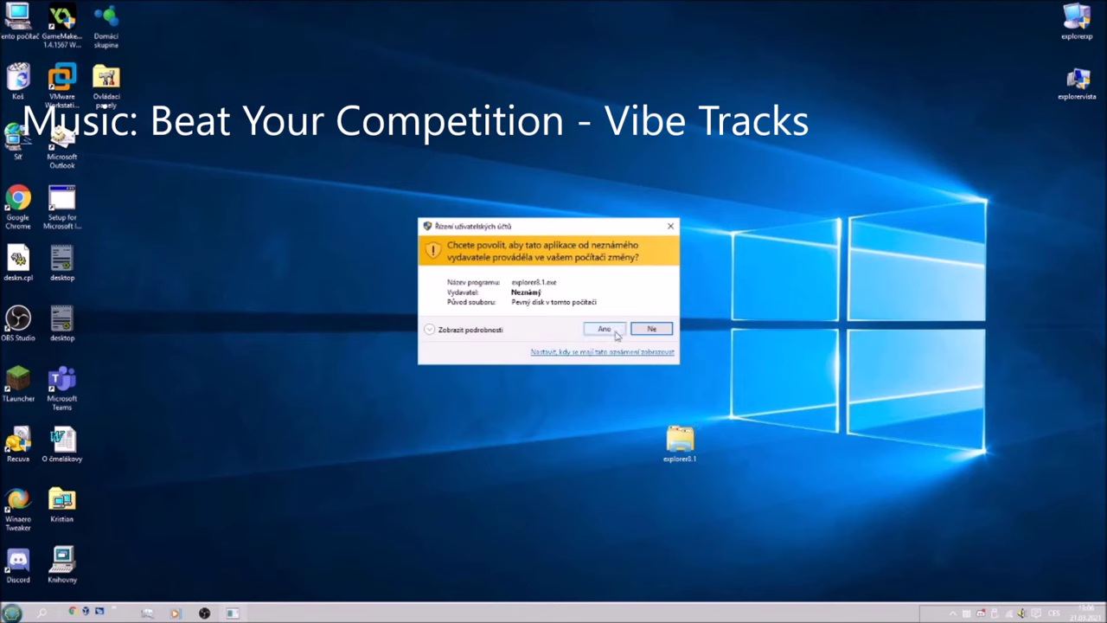
pyautogui.click(605, 334)
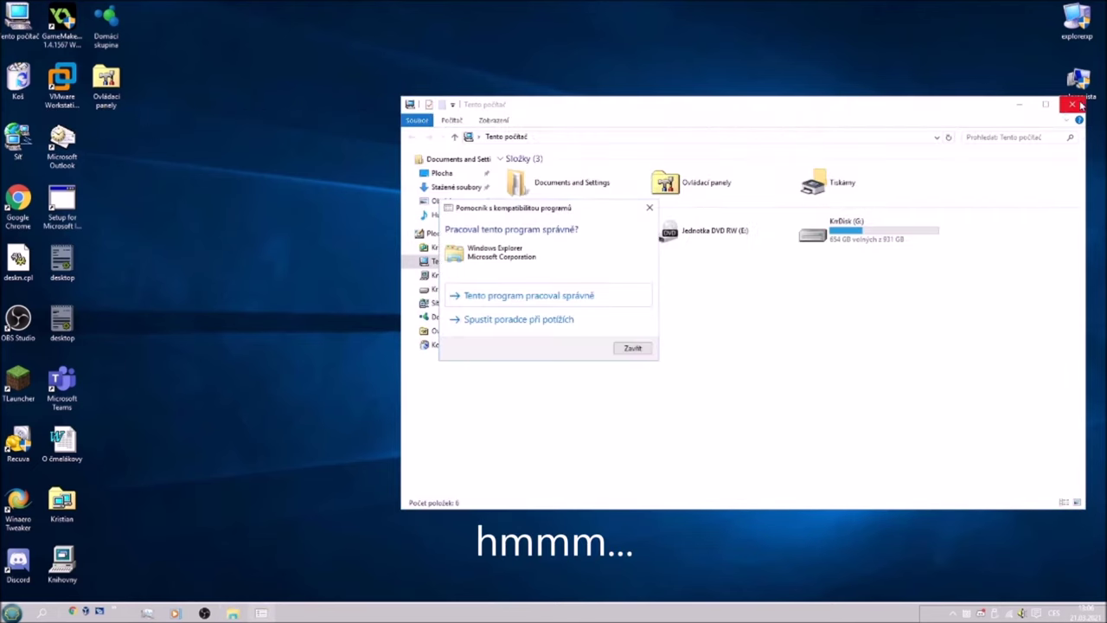
pyautogui.click(632, 348)
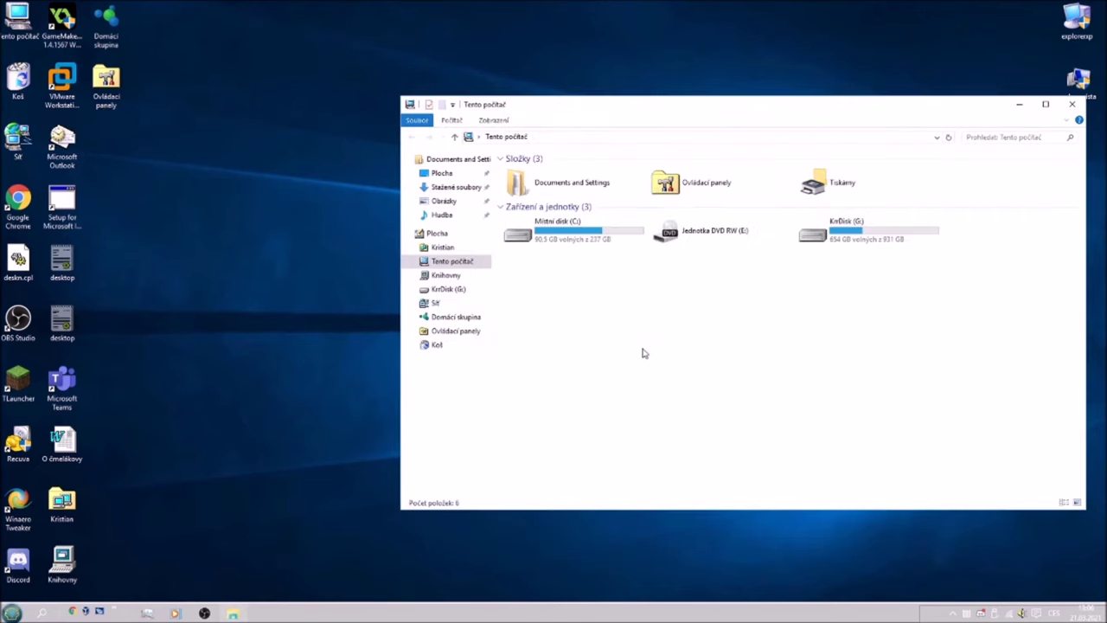
pyautogui.click(1071, 104)
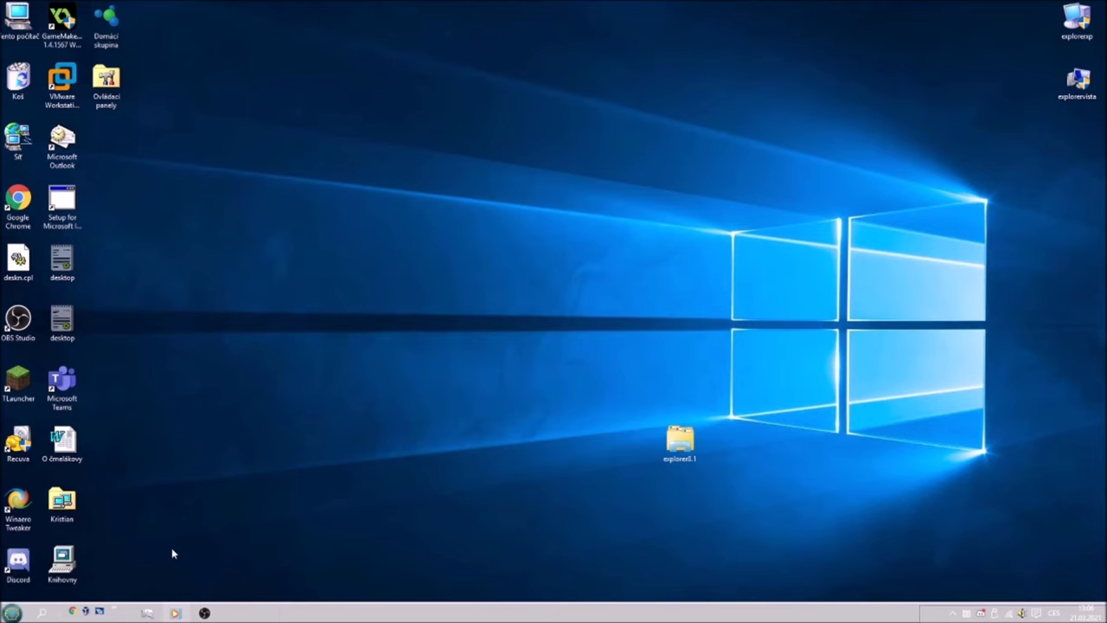
# Step: Launch Notepad through the Run dialog, move its window down to uncover the explorer8.1 icon, and load that file into it
pyautogui.press('super+r')
pyautogui.write('r')
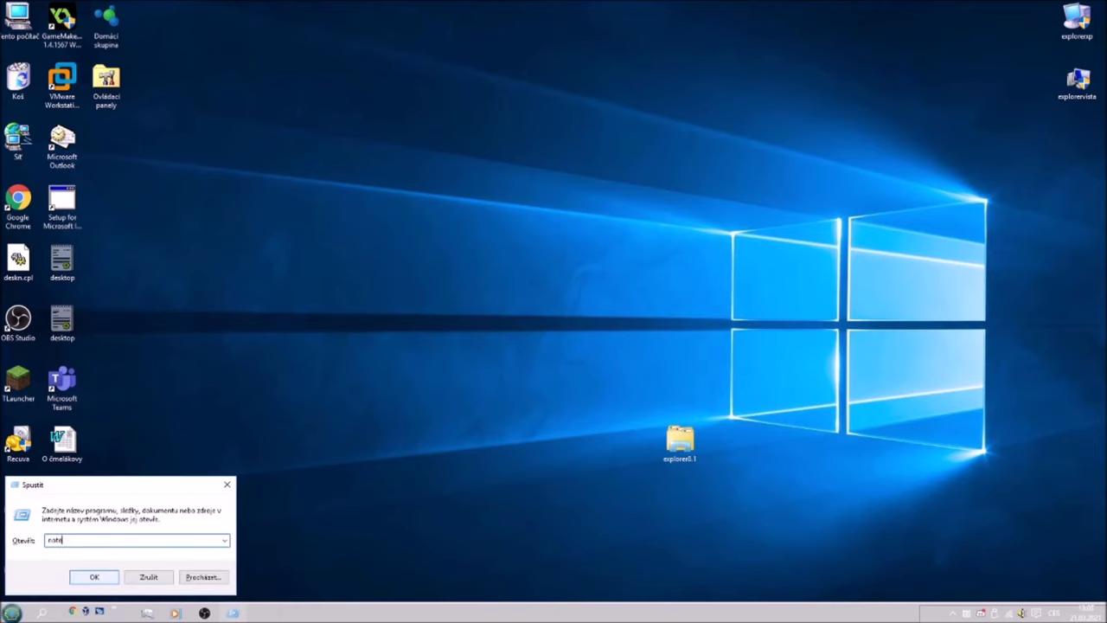
pyautogui.click(95, 578)
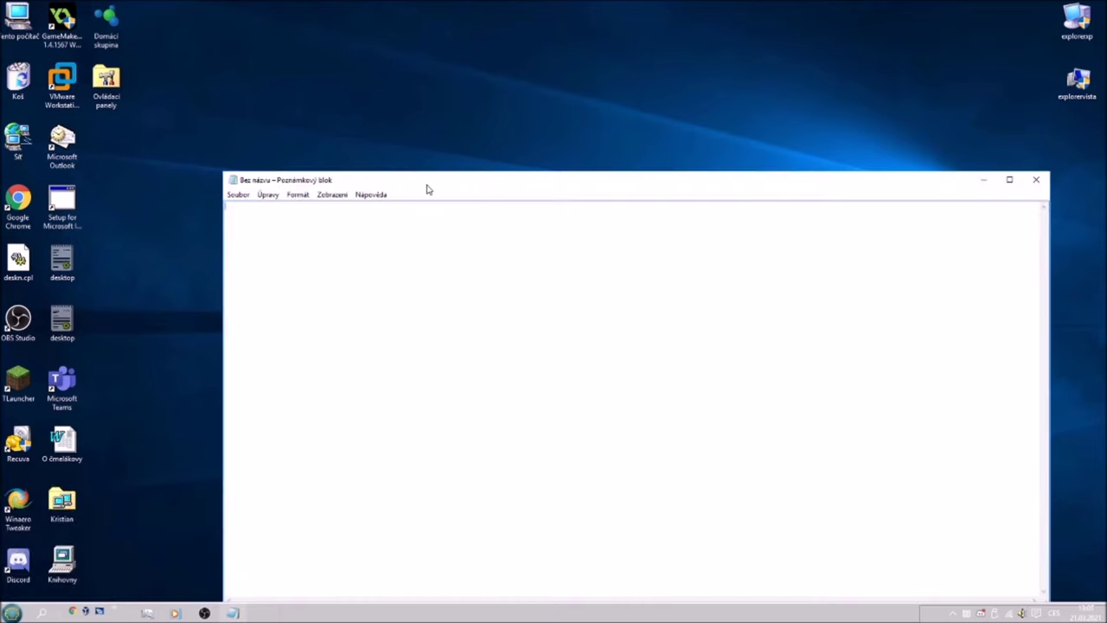
pyautogui.moveTo(426, 188); pyautogui.dragTo(260, 449)
pyautogui.moveTo(563, 489); pyautogui.dragTo(564, 489)
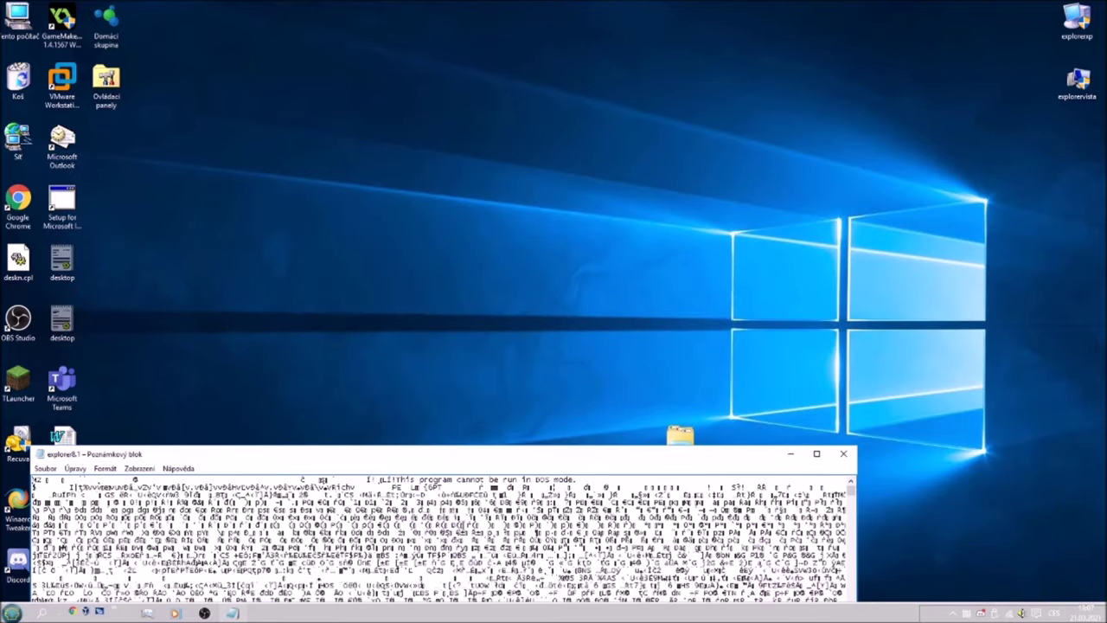
# Step: Look through the contents of explorer8.1 in Notepad and close the window
pyautogui.moveTo(578, 125); pyautogui.dragTo(578, 124)
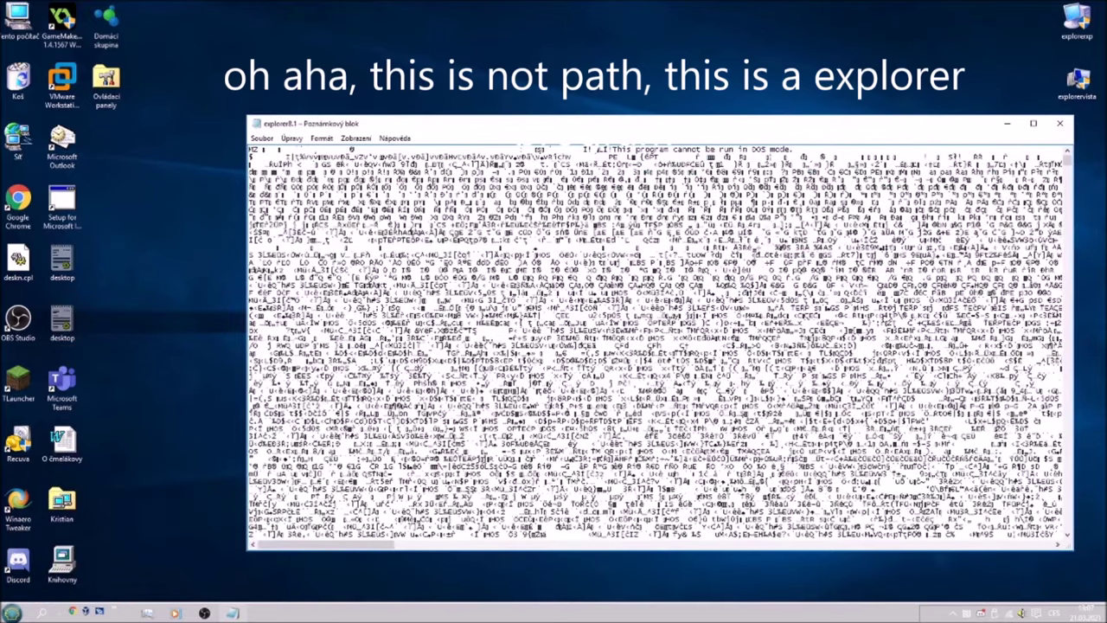
pyautogui.scroll(-15, 605, 328)
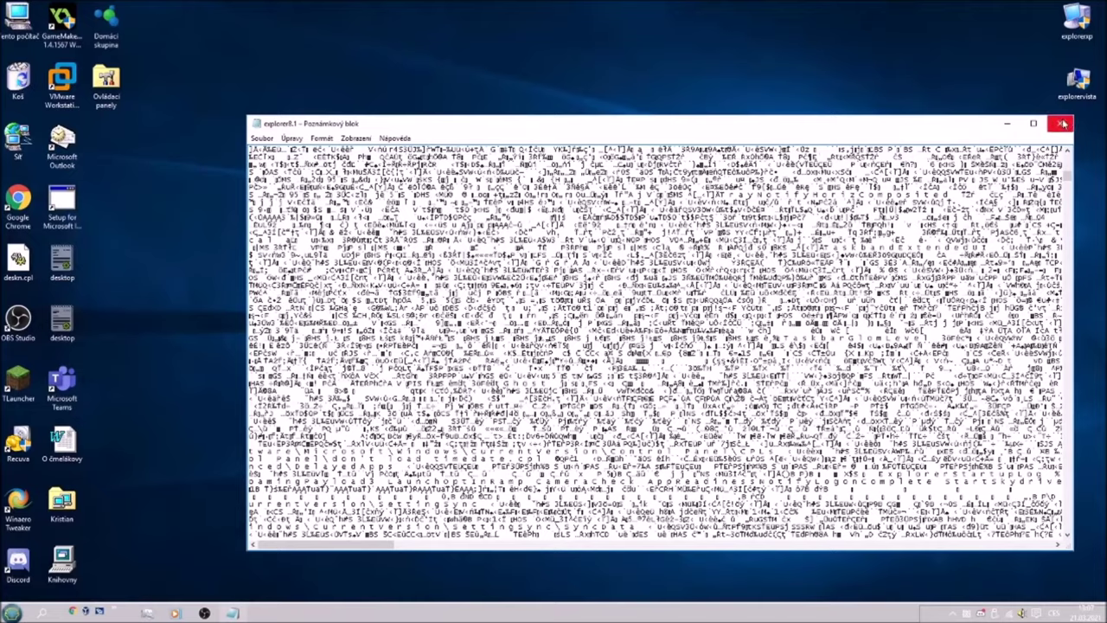
pyautogui.click(1061, 123)
# Step: Move the explorer8.1 icon slightly up the desktop and end both explorer.exe processes in Task Manager
pyautogui.moveTo(676, 437); pyautogui.dragTo(678, 379)
pyautogui.click(147, 612)
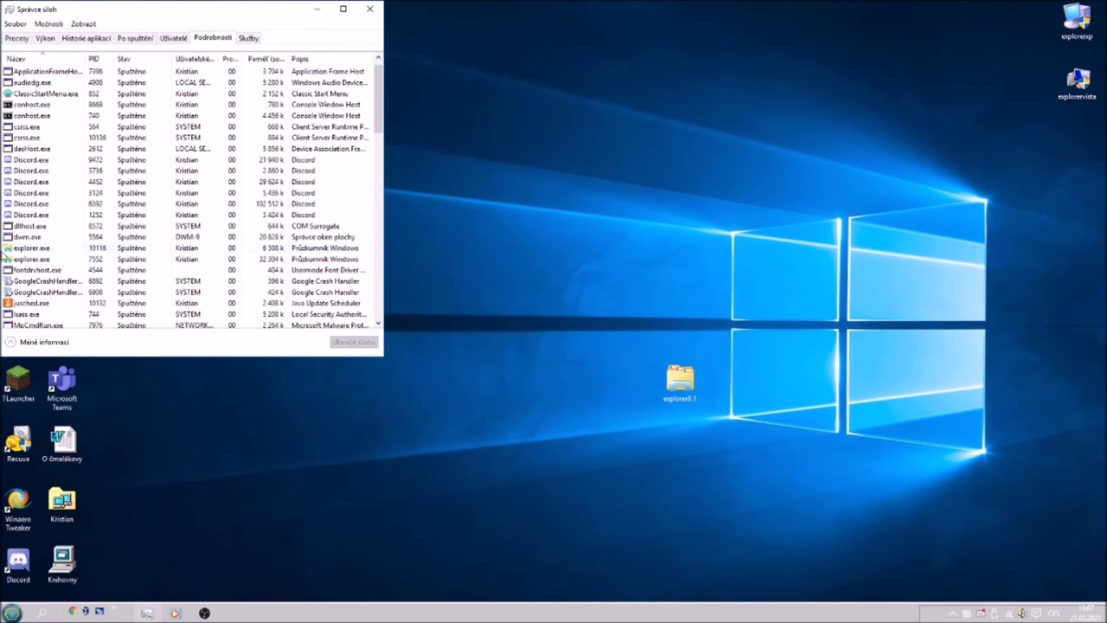
pyautogui.click(35, 247)
pyautogui.click(354, 342)
pyautogui.click(567, 323)
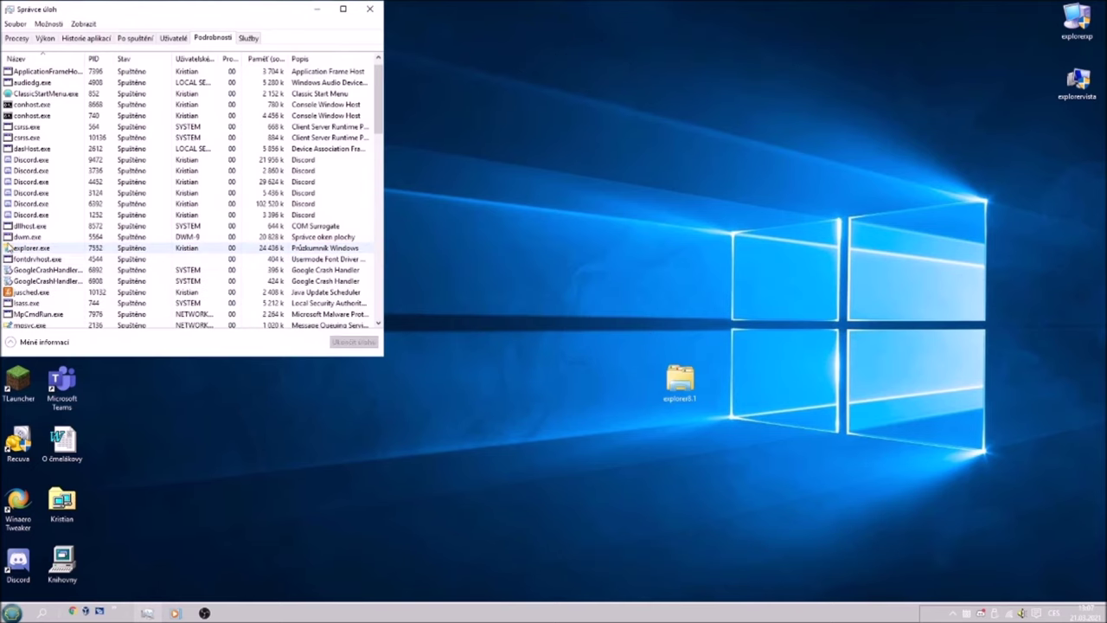
pyautogui.click(354, 341)
pyautogui.click(567, 323)
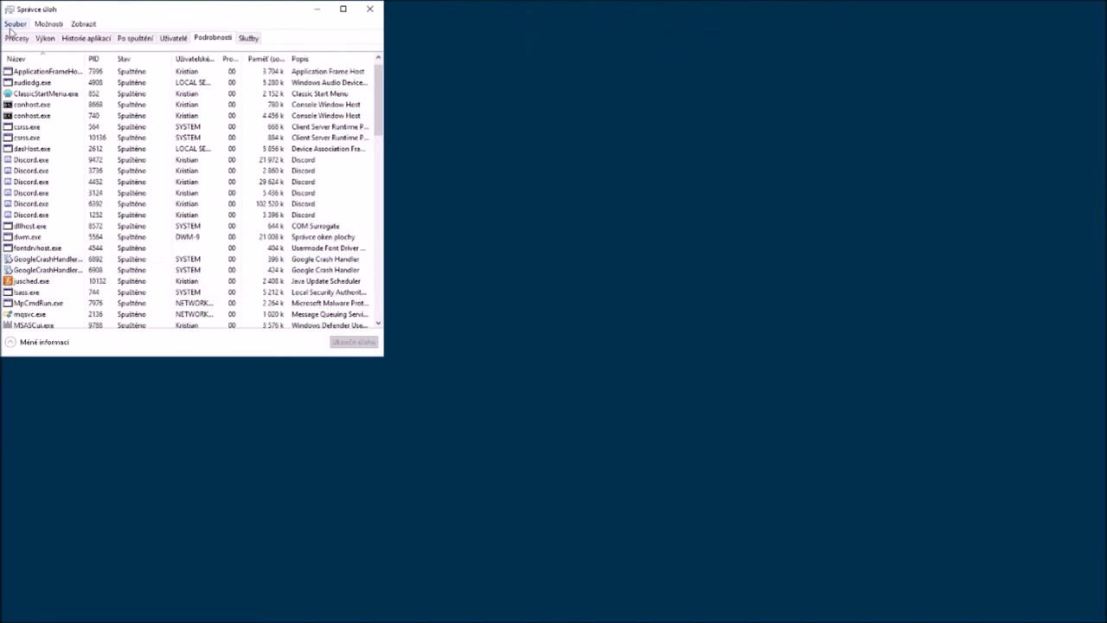
# Step: Create a new task in Task Manager that runs explorer8.1 from the Plocha folder
pyautogui.click(15, 23)
pyautogui.click(51, 36)
pyautogui.click(201, 145)
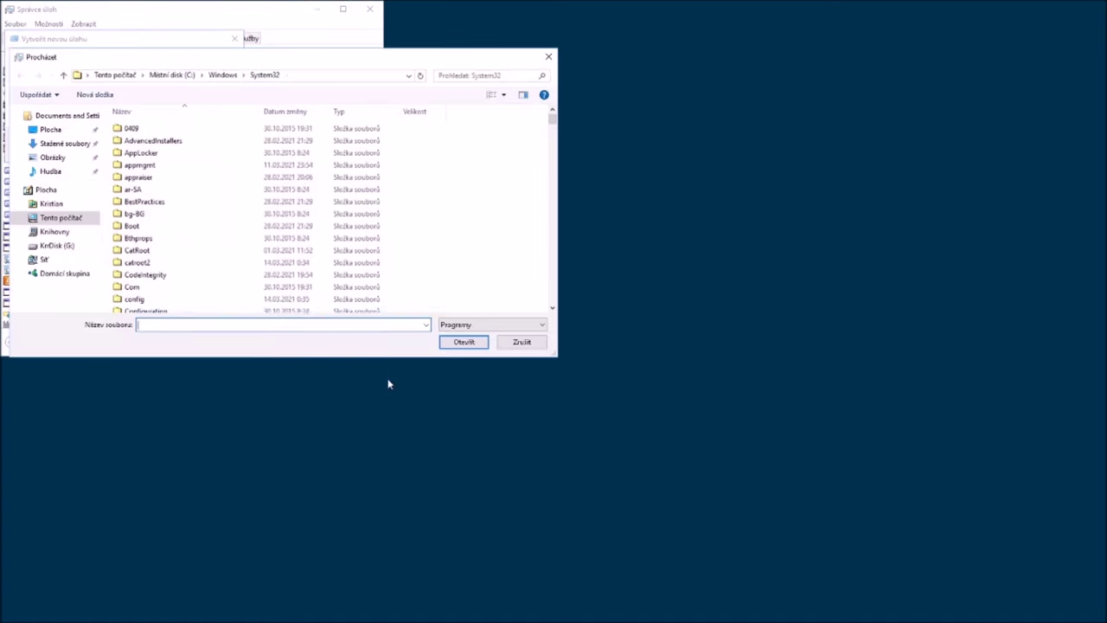
pyautogui.scroll(-20, 304, 298)
pyautogui.click(51, 129)
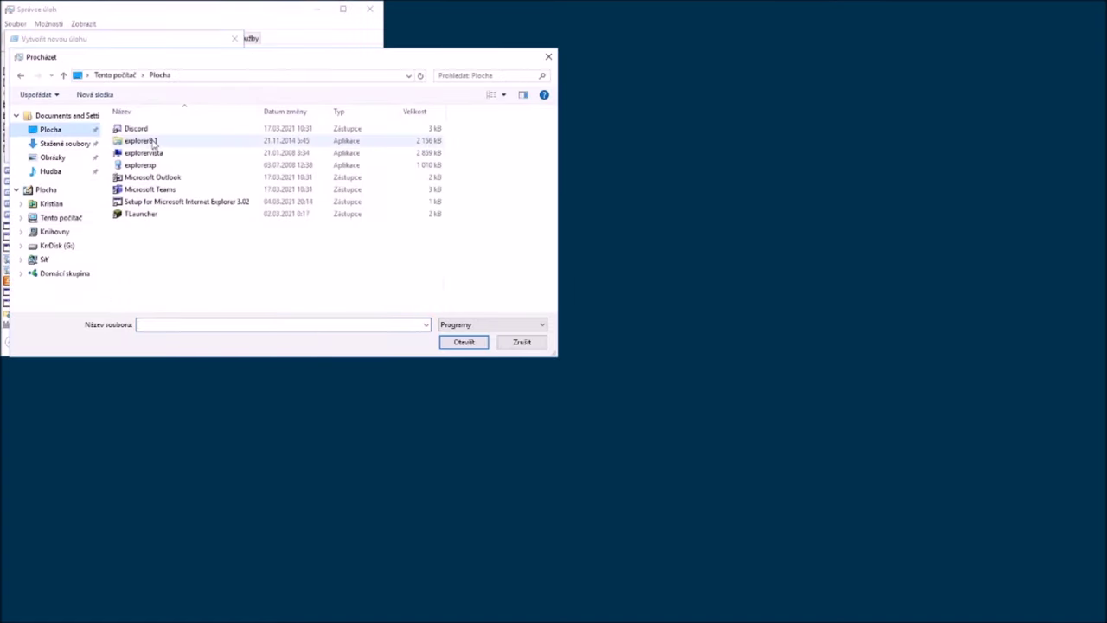
pyautogui.doubleClick(149, 139)
pyautogui.click(80, 144)
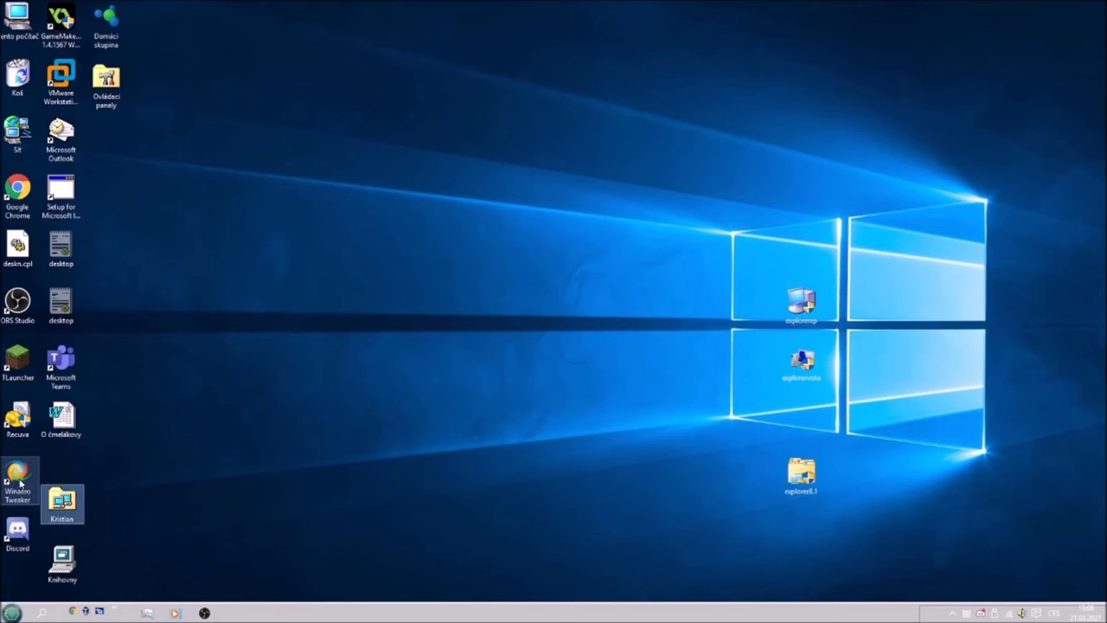
# Step: Refresh the desktop twice
pyautogui.moveTo(57, 439); pyautogui.dragTo(71, 465)
pyautogui.rightClick(558, 316)
pyautogui.click(590, 350)
pyautogui.rightClick(574, 328)
pyautogui.click(594, 361)
# Step: Move the Domácí skupina, Ovládací panely, user folder and Knihovny icons to the upper middle of the desktop
pyautogui.moveTo(159, 4); pyautogui.dragTo(510, 258)
pyautogui.moveTo(105, 508); pyautogui.dragTo(48, 575)
pyautogui.moveTo(62, 562); pyautogui.dragTo(605, 262)
pyautogui.moveTo(470, 111); pyautogui.dragTo(684, 316)
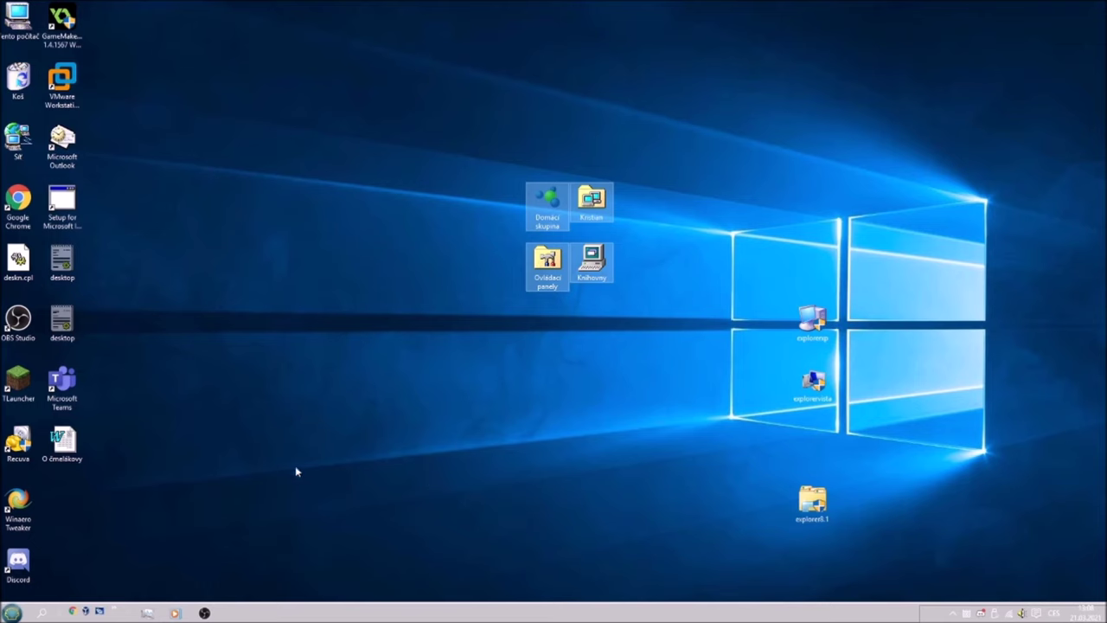
# Step: Put explorer8.1 in the Recycle Bin and move explorerxp and explorervista to the desktop's lower corner
pyautogui.moveTo(809, 500); pyautogui.dragTo(18, 76)
pyautogui.moveTo(848, 303); pyautogui.dragTo(789, 408)
pyautogui.moveTo(811, 318); pyautogui.dragTo(1077, 502)
pyautogui.click(1047, 457)
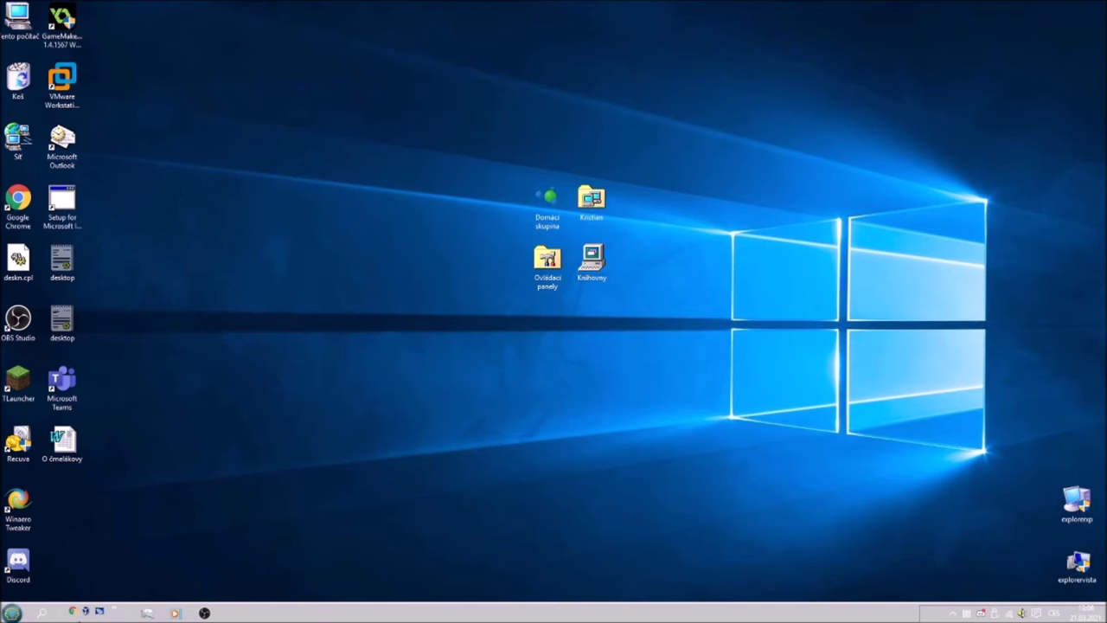
# Step: End the explorer.exe process in Task Manager
pyautogui.click(149, 613)
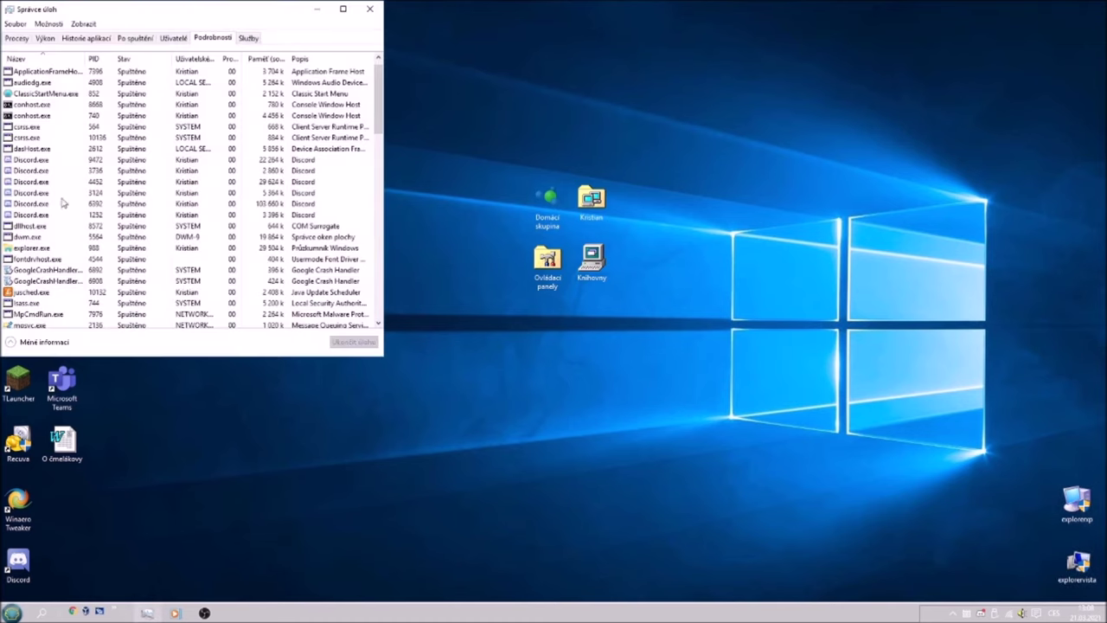
pyautogui.click(35, 247)
pyautogui.click(352, 342)
pyautogui.click(567, 323)
# Step: Run explorerxp from the Plocha folder as a new task with administrator rights
pyautogui.click(15, 24)
pyautogui.click(29, 38)
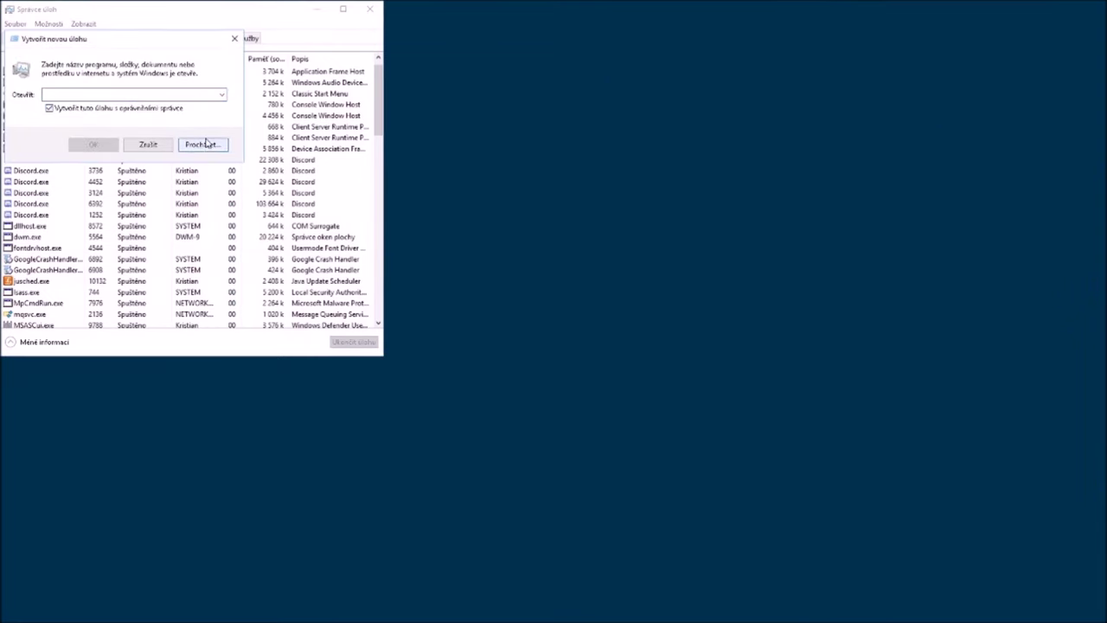
pyautogui.click(205, 143)
pyautogui.click(43, 131)
pyautogui.doubleClick(102, 153)
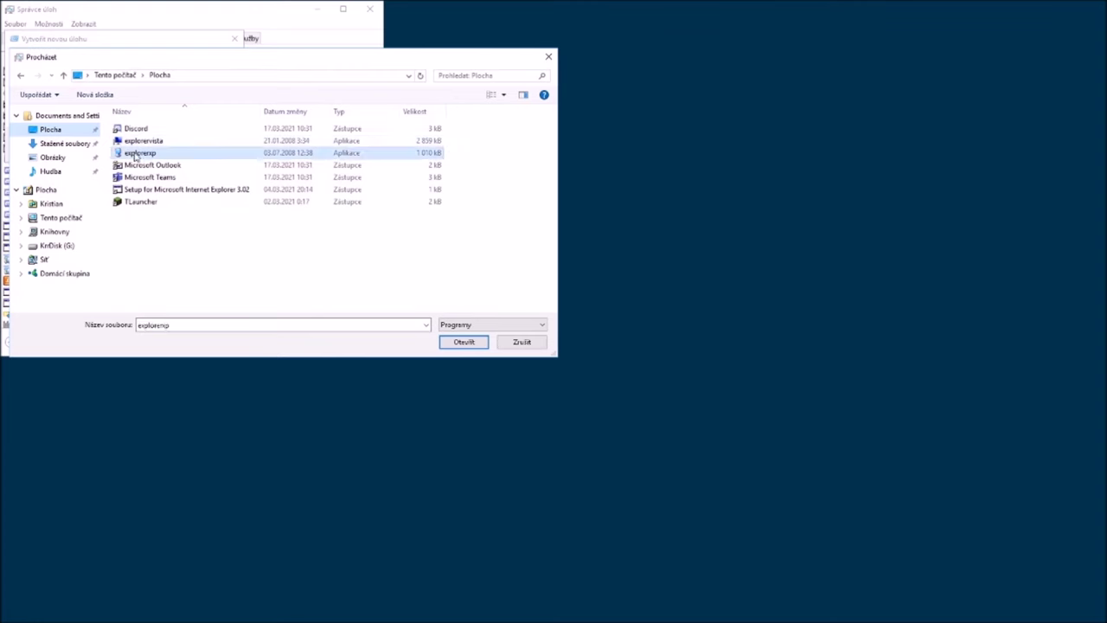
pyautogui.click(93, 144)
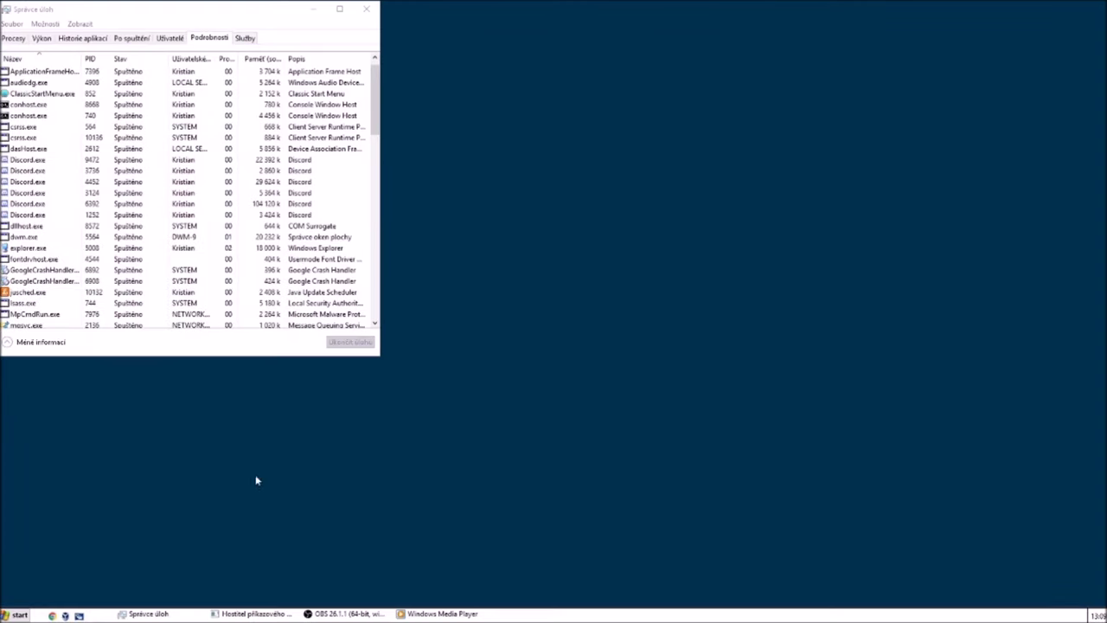
# Step: Change the XP taskbar's menu style from Classic Start menu to Start menu in its properties
pyautogui.rightClick(19, 614)
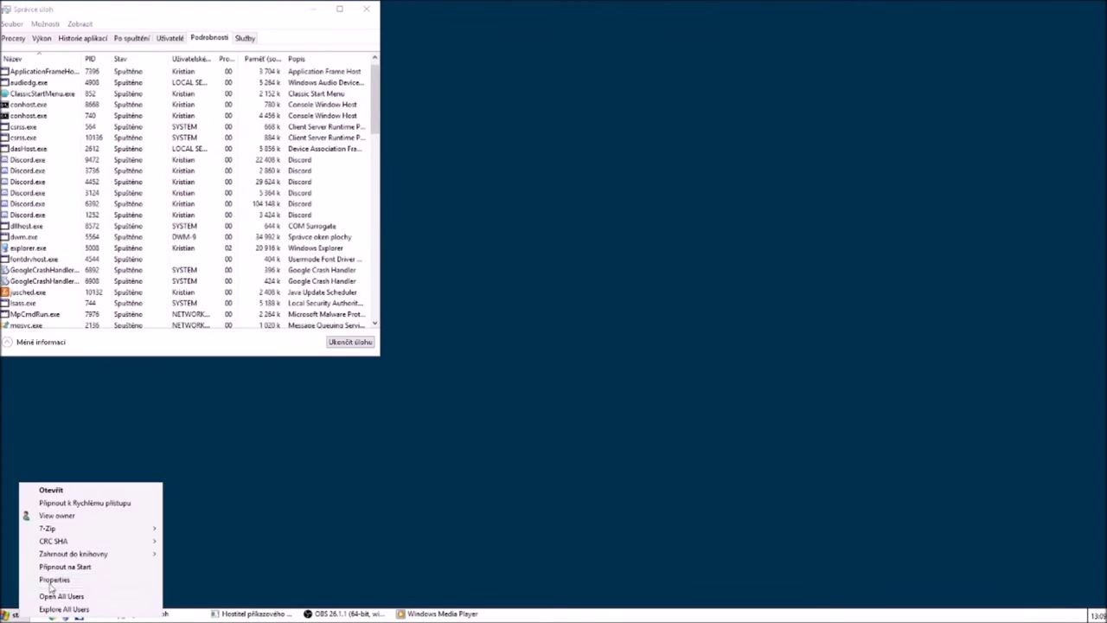
pyautogui.click(64, 581)
pyautogui.click(313, 10)
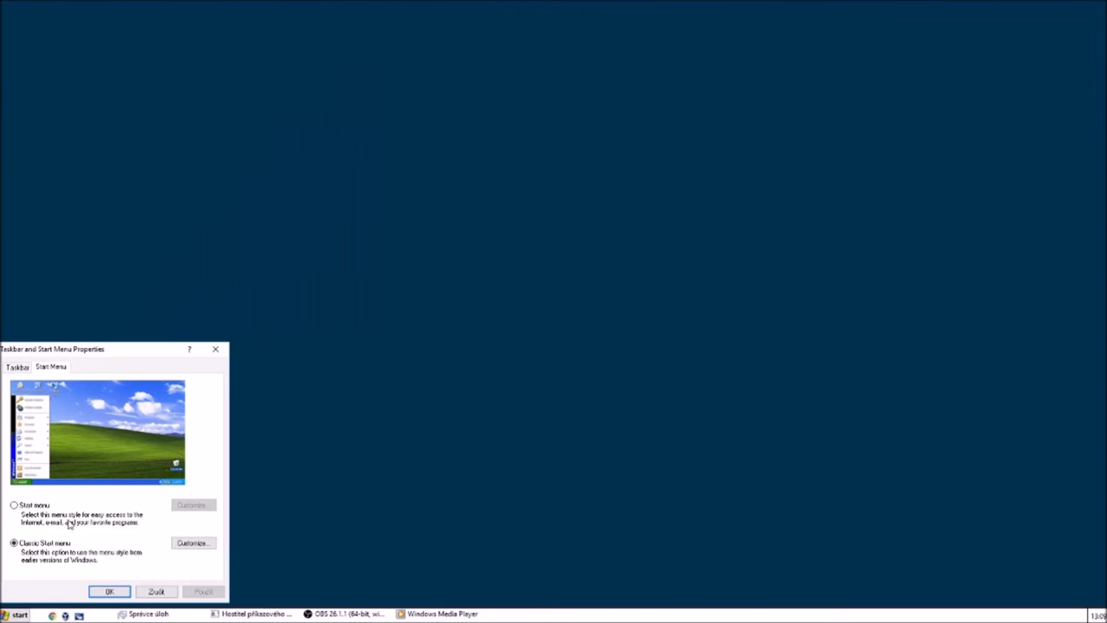
pyautogui.click(13, 506)
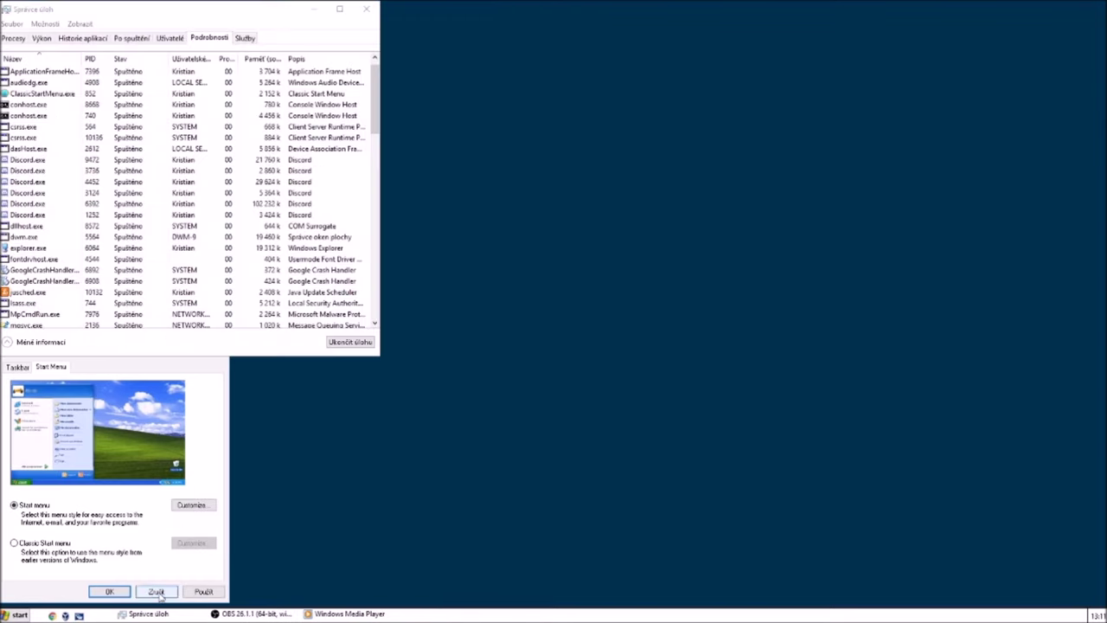
pyautogui.click(110, 592)
# Step: Open the XP Start menu, minimize Task Manager and show the desktop
pyautogui.click(16, 614)
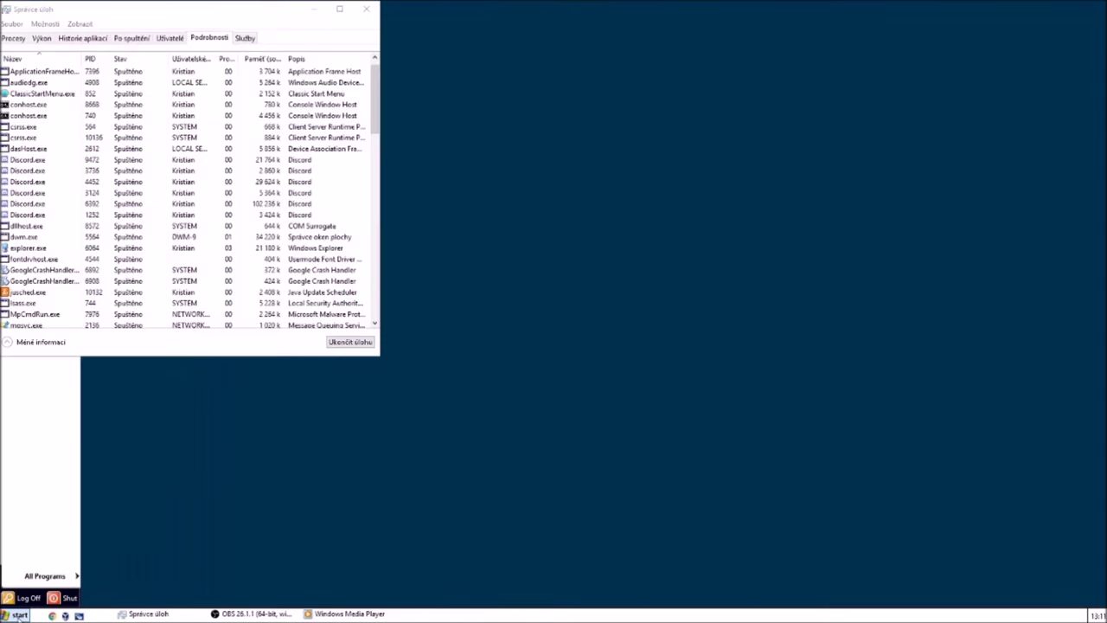
pyautogui.click(320, 9)
pyautogui.click(94, 613)
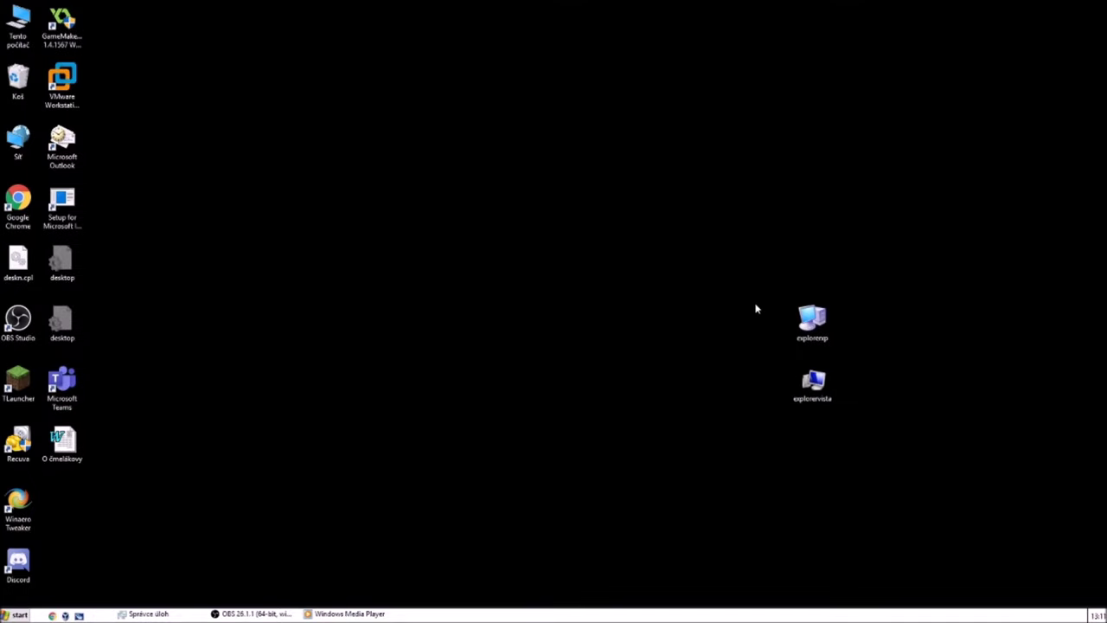
# Step: Test the desktop's context menu under the XP explorer by opening it at several empty spots
pyautogui.rightClick(684, 139)
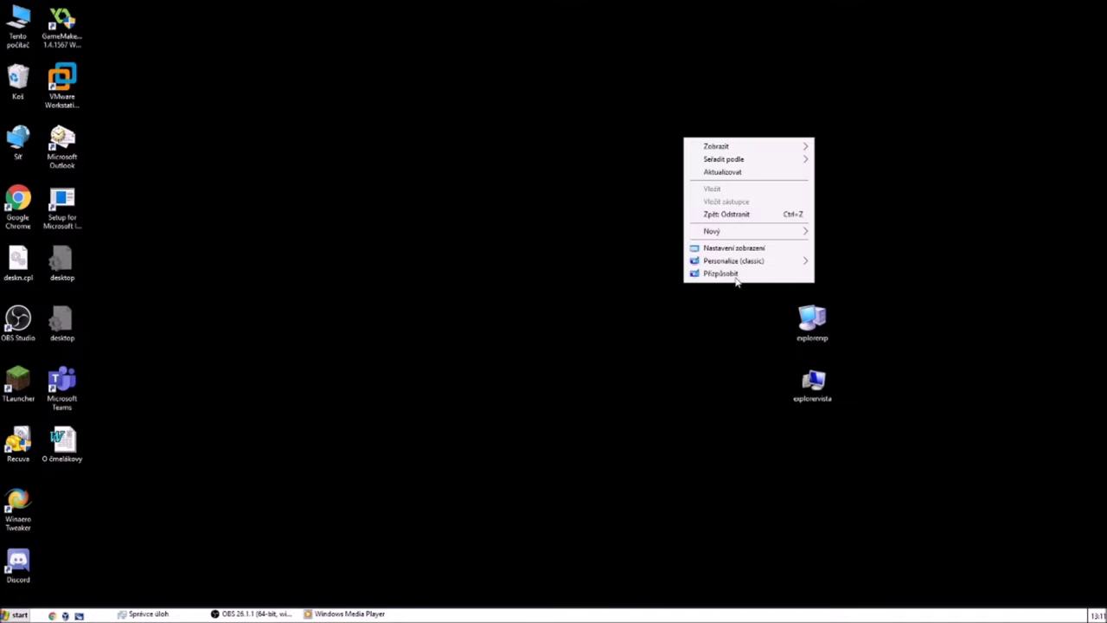
pyautogui.click(355, 248)
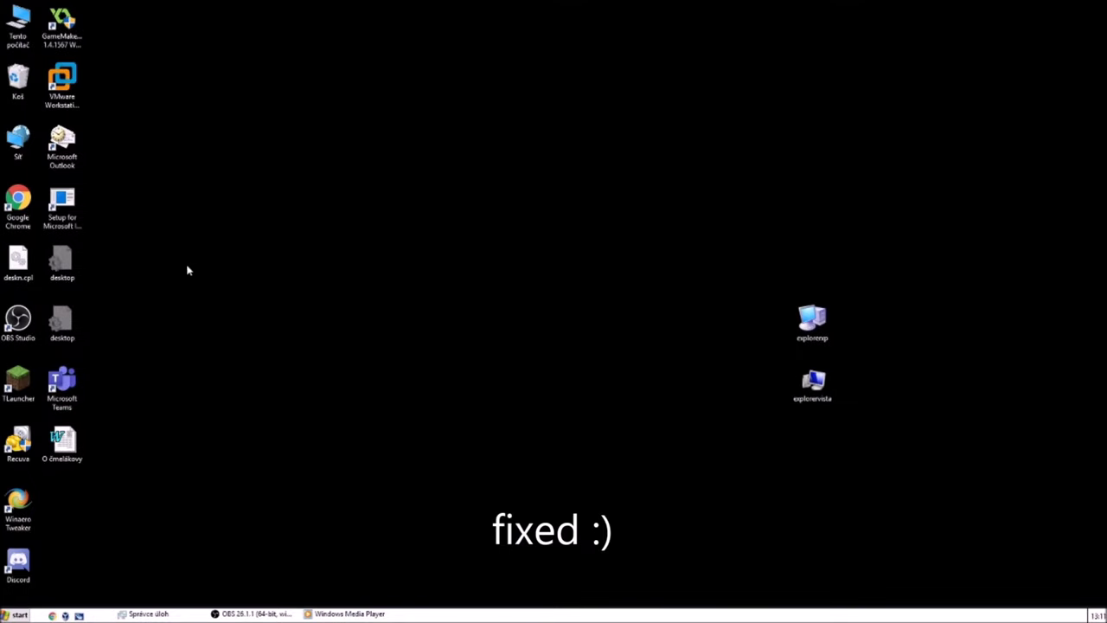
pyautogui.rightClick(373, 132)
pyautogui.rightClick(510, 199)
pyautogui.rightClick(459, 207)
pyautogui.rightClick(486, 207)
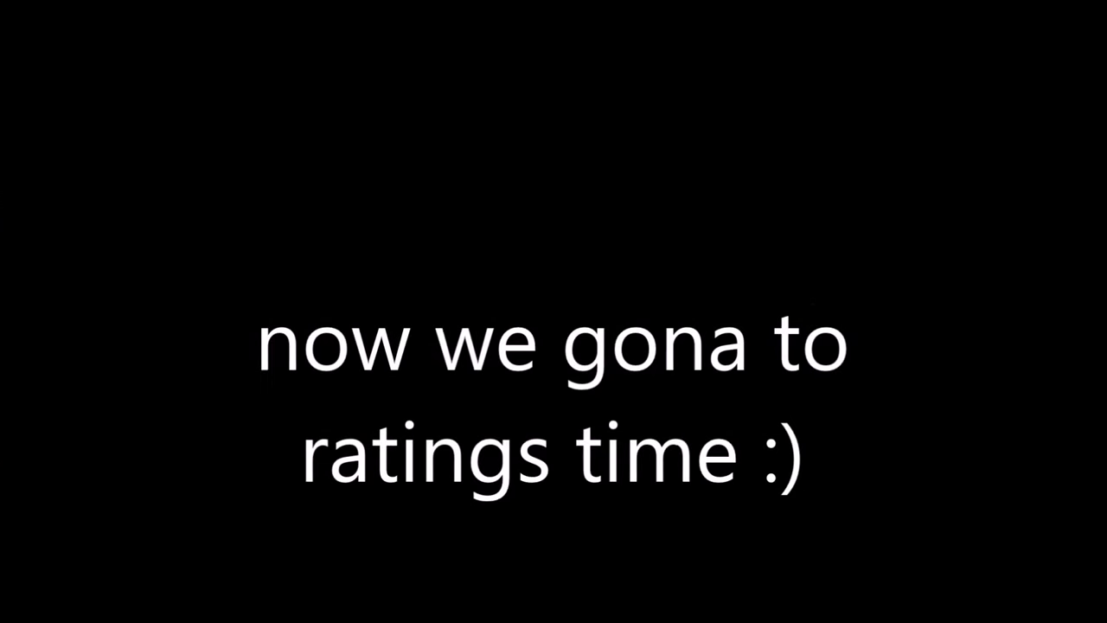